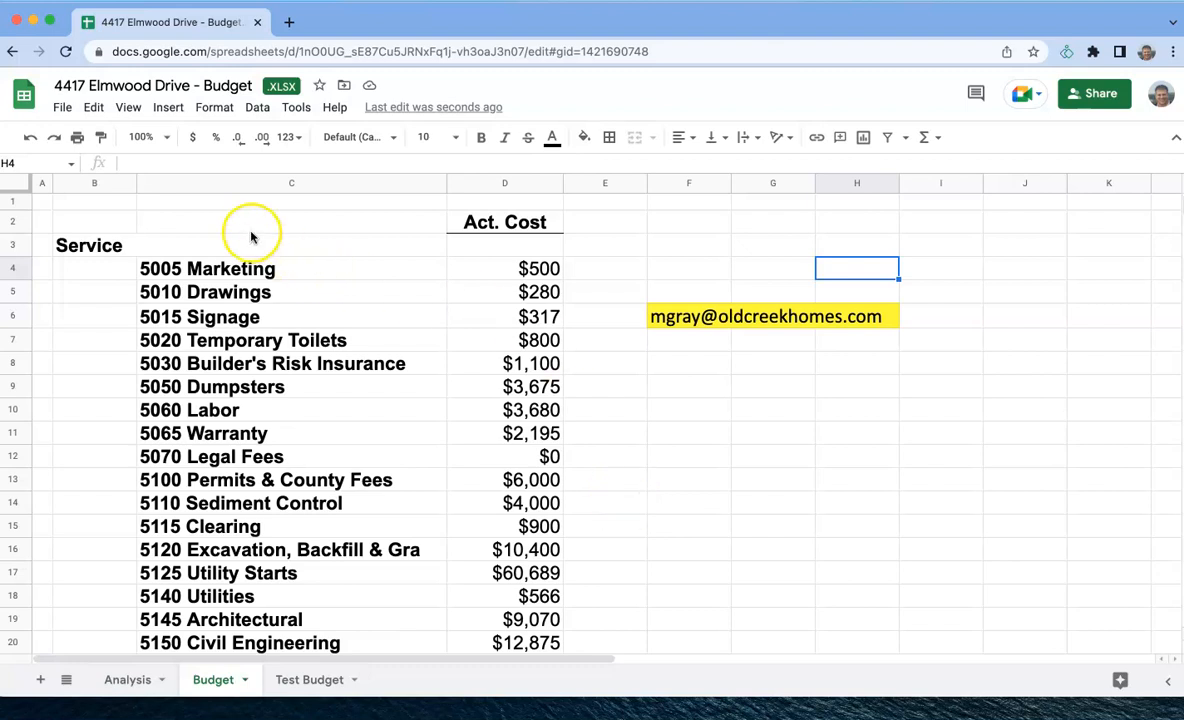
- Check the highlighted contact e-mail in the Budget sheet and review the cost sections down to the Summary in the Analysis sheet
{"action": "left_click", "coordinate": [682, 314]}
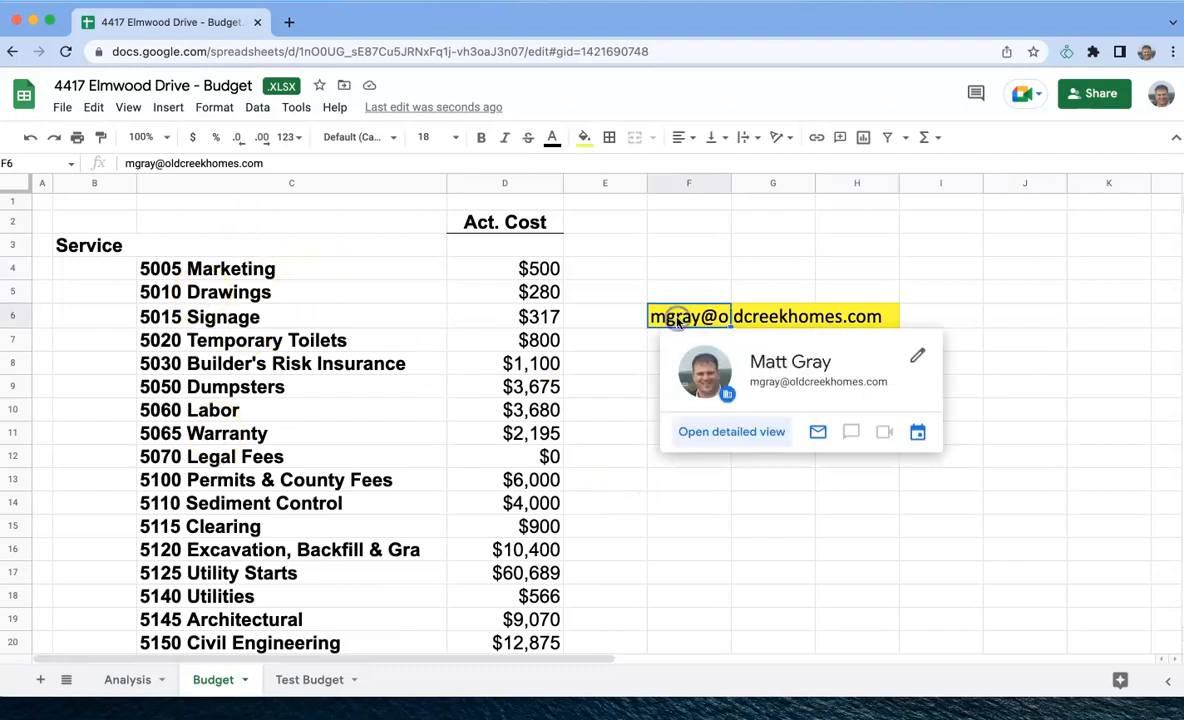
{"action": "left_click", "coordinate": [697, 251]}
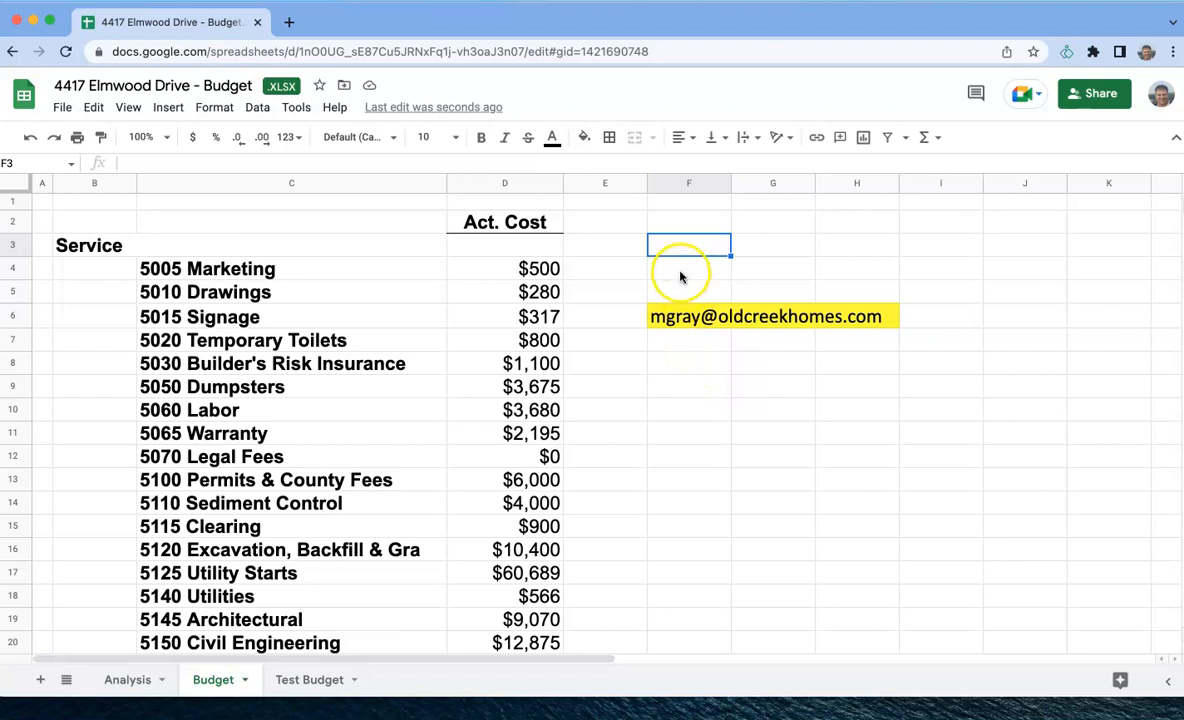
{"action": "left_click", "coordinate": [121, 682]}
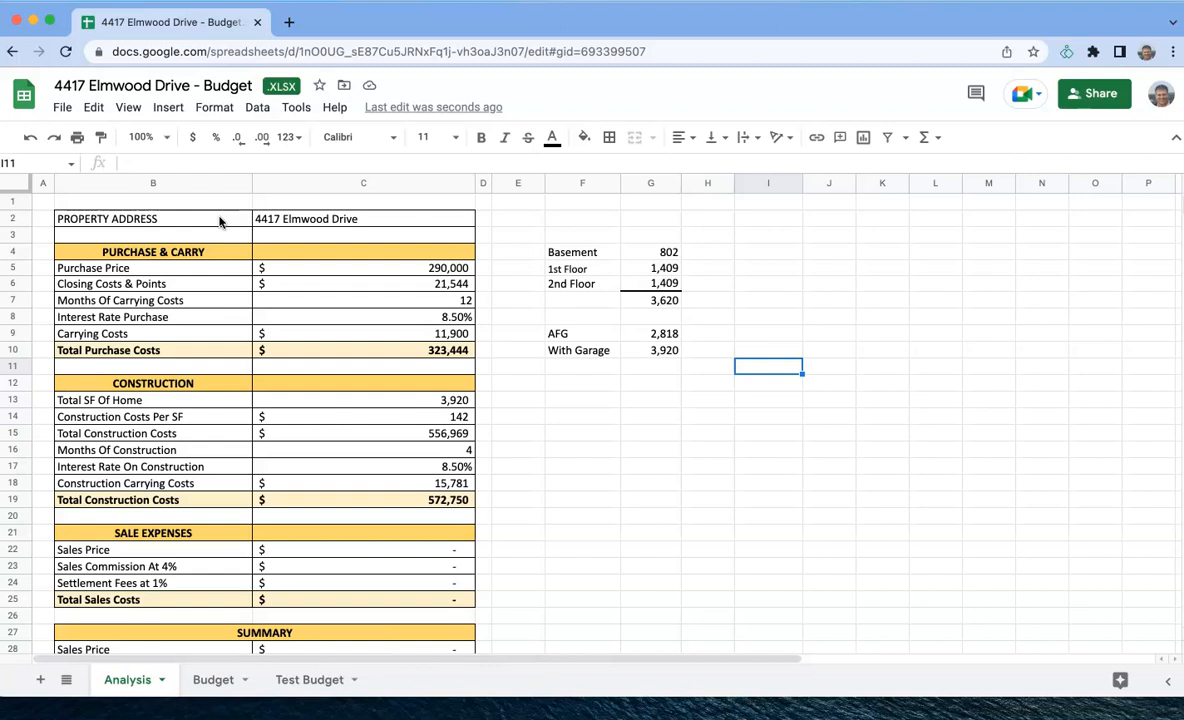
{"action": "left_click", "coordinate": [167, 254]}
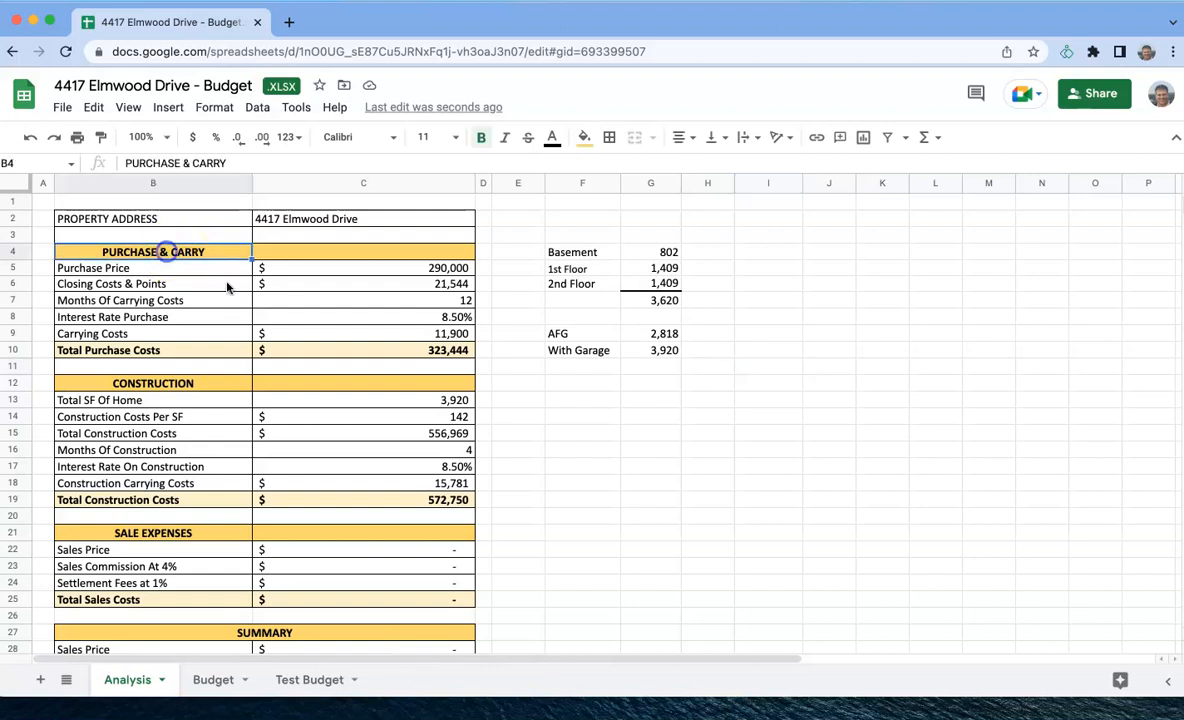
{"action": "left_click", "coordinate": [636, 433]}
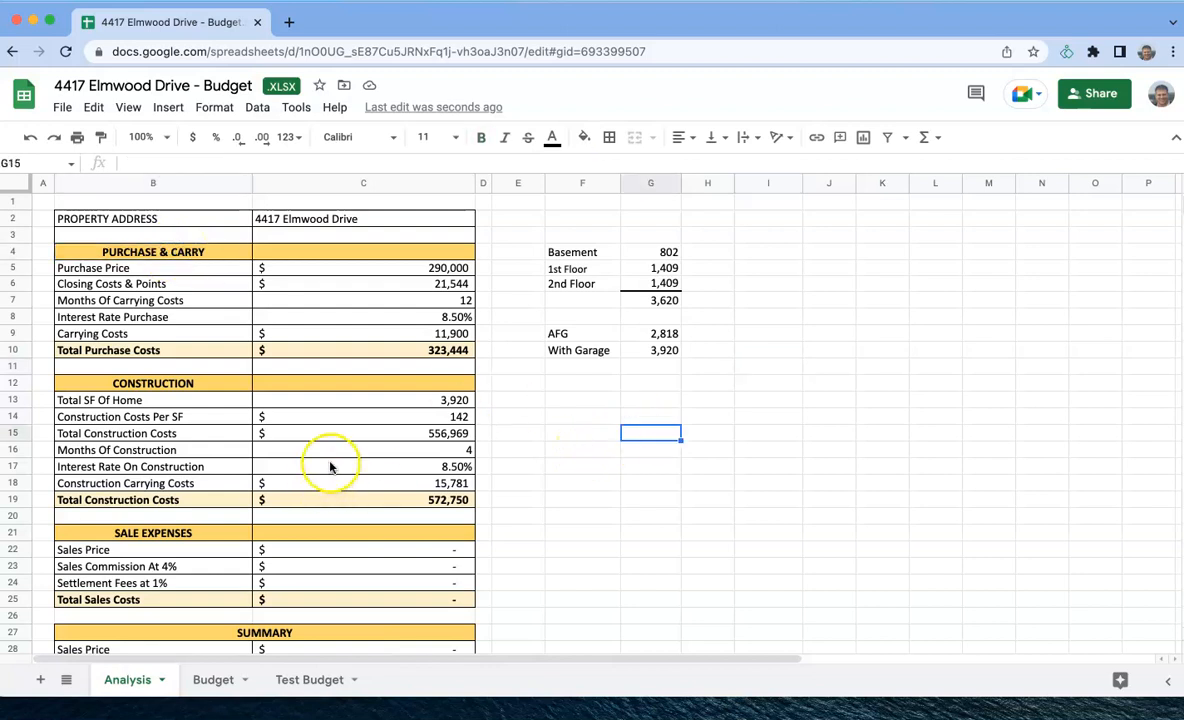
{"action": "scroll", "coordinate": [330, 467], "scroll_direction": "down", "scroll_amount": 3}
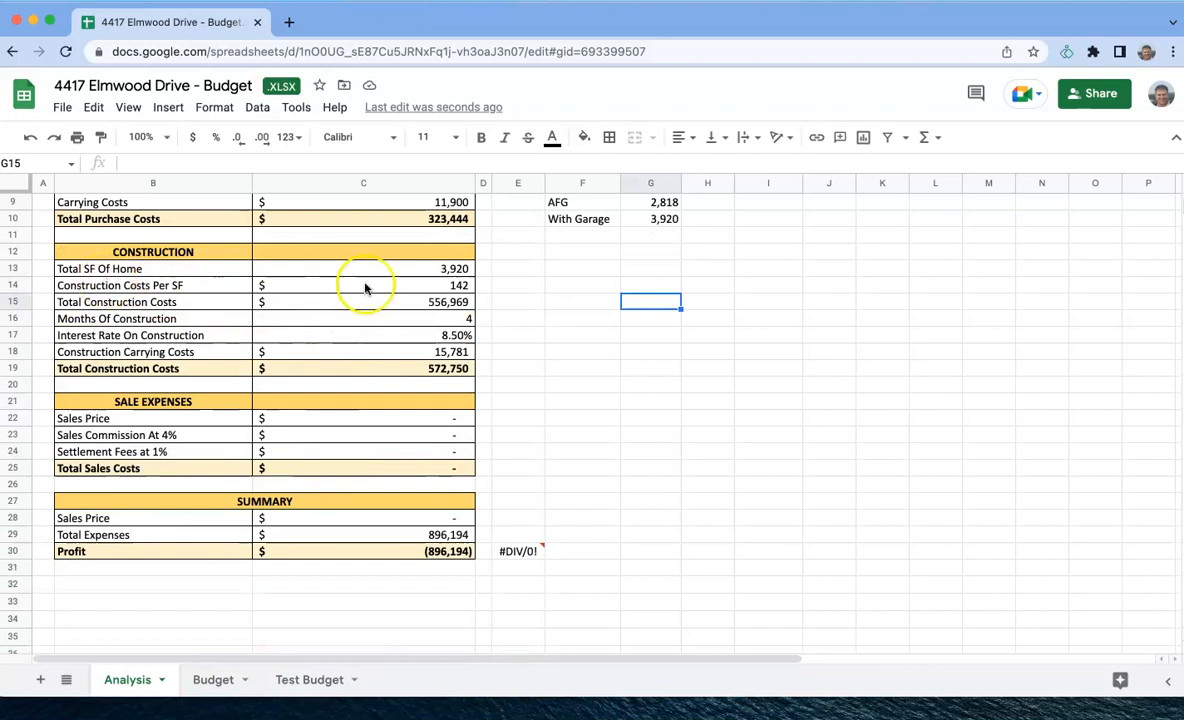
- Review the cost codes in the Budget sheet from 5005 Marketing down to the Total Service row
{"action": "left_click", "coordinate": [215, 684]}
{"action": "left_click", "coordinate": [172, 268]}
{"action": "left_click_drag", "start_coordinate": [172, 268], "coordinate": [169, 431]}
{"action": "left_click", "coordinate": [200, 412]}
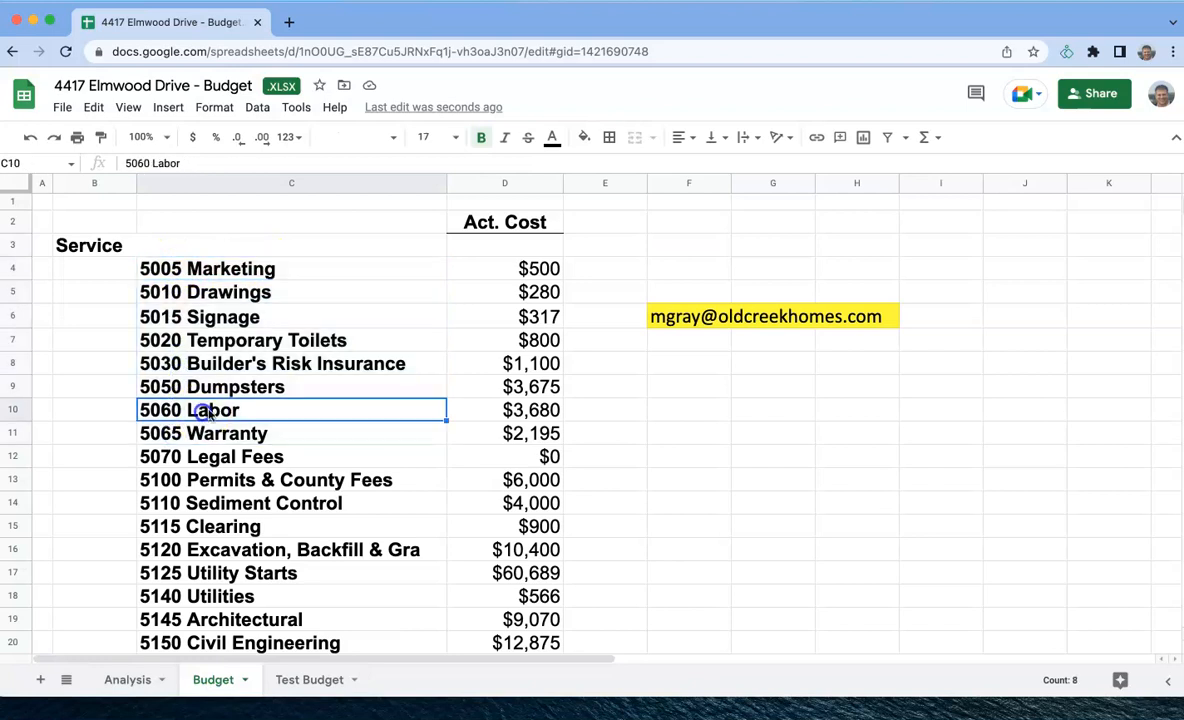
{"action": "scroll", "coordinate": [200, 412], "scroll_direction": "down", "scroll_amount": 15}
{"action": "scroll", "coordinate": [228, 397], "scroll_direction": "down", "scroll_amount": 10}
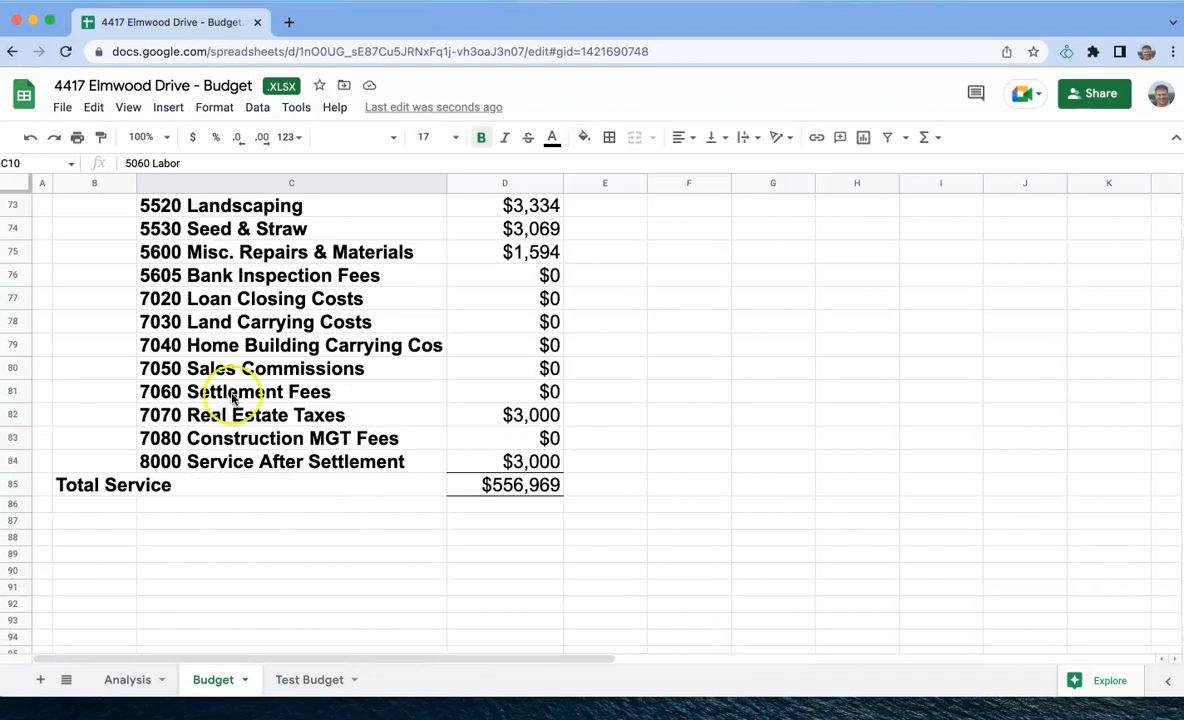
{"action": "scroll", "coordinate": [290, 392], "scroll_direction": "up", "scroll_amount": 20}
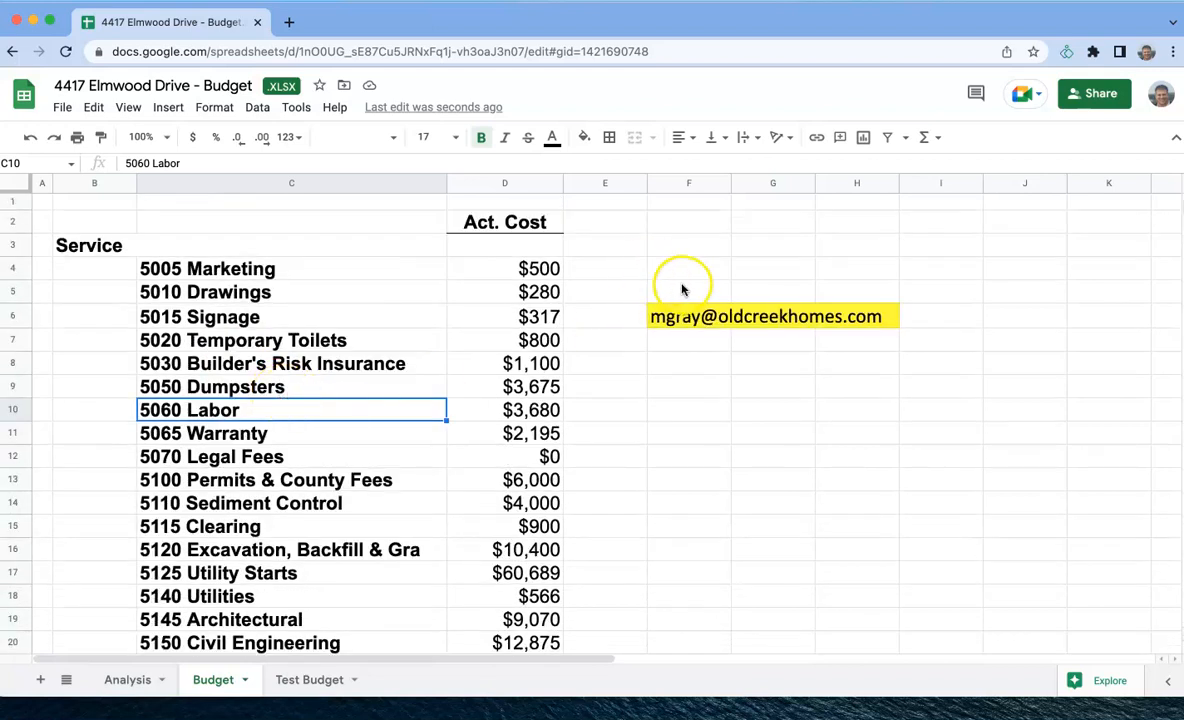
- Clear the contact e-mail from F6 and remove the yellow highlight from F6:H6 using the blank formatting of F5:H5
{"action": "left_click", "coordinate": [683, 290]}
{"action": "left_click", "coordinate": [675, 314]}
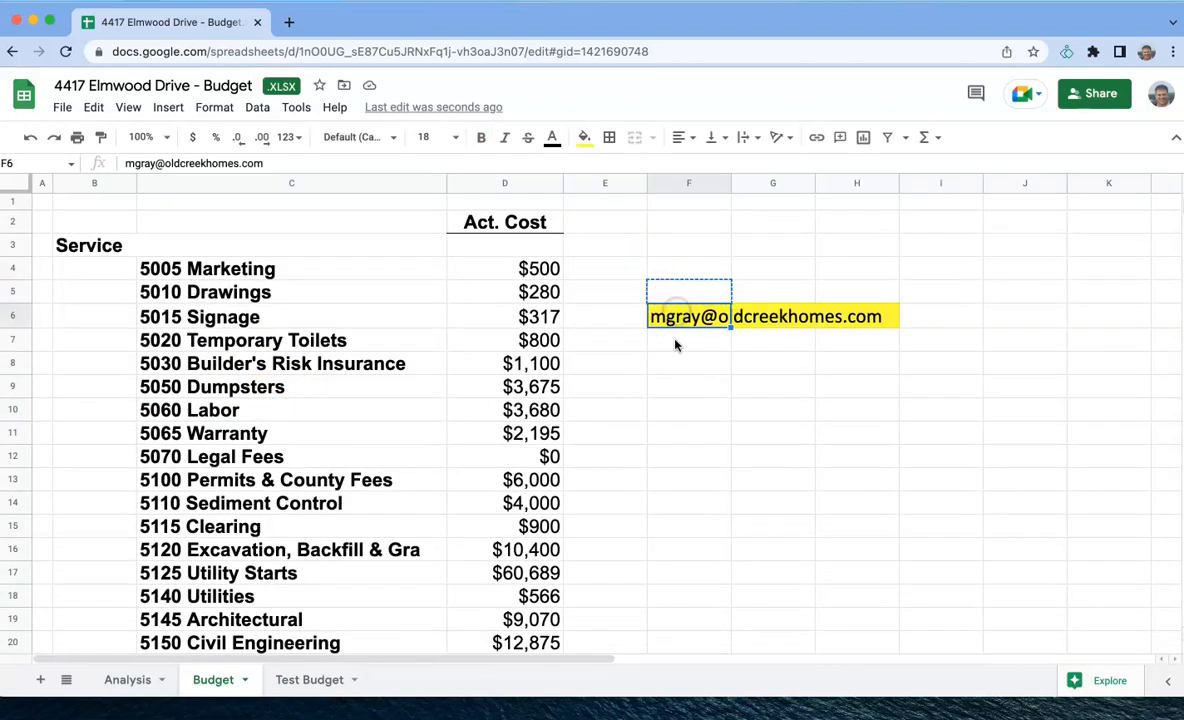
{"action": "key", "text": "Delete"}
{"action": "left_click", "coordinate": [680, 362]}
{"action": "left_click_drag", "start_coordinate": [680, 291], "coordinate": [827, 294]}
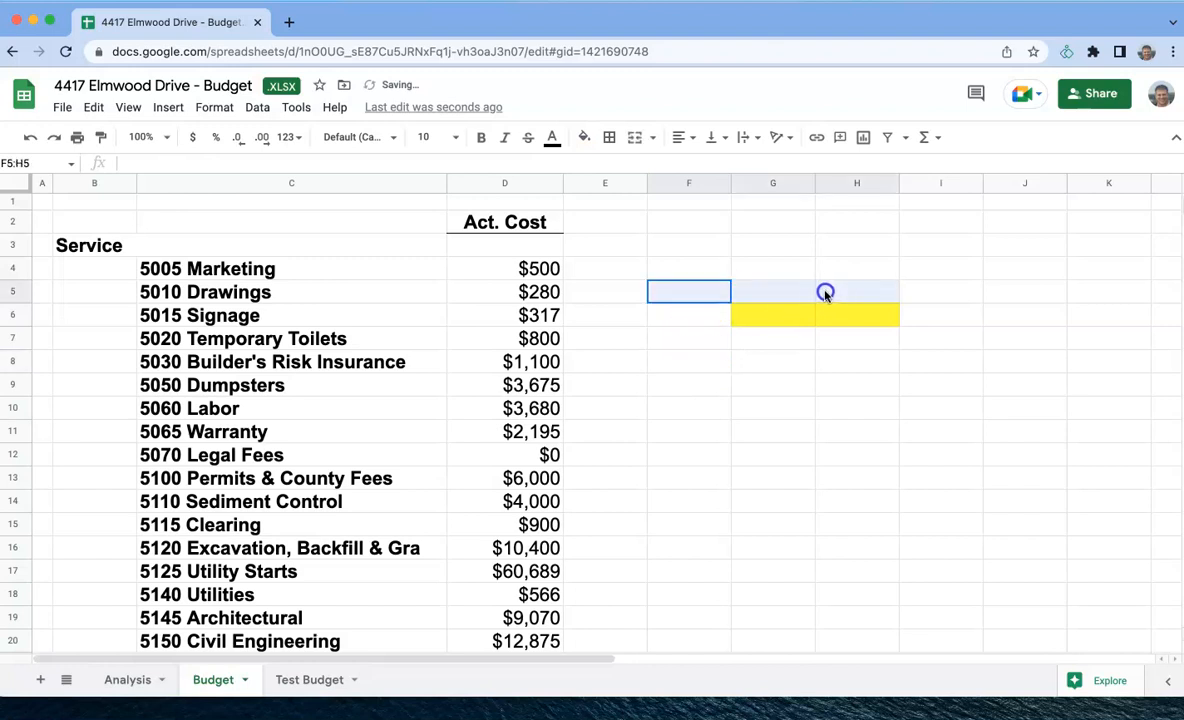
{"action": "left_click", "coordinate": [692, 314]}
{"action": "key", "text": "super+v"}
{"action": "left_click", "coordinate": [774, 362]}
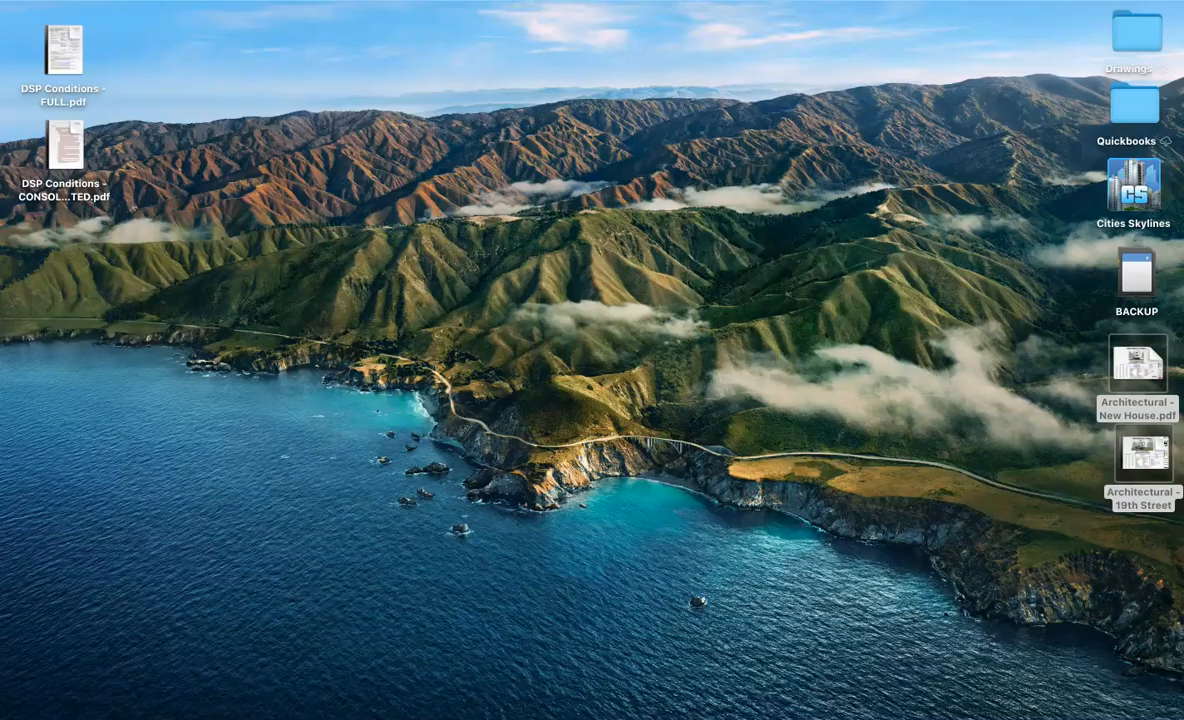
- Open a new maximized browser window and bring up the Item List in the remote QuickBooks session
{"action": "key", "text": "super+n"}
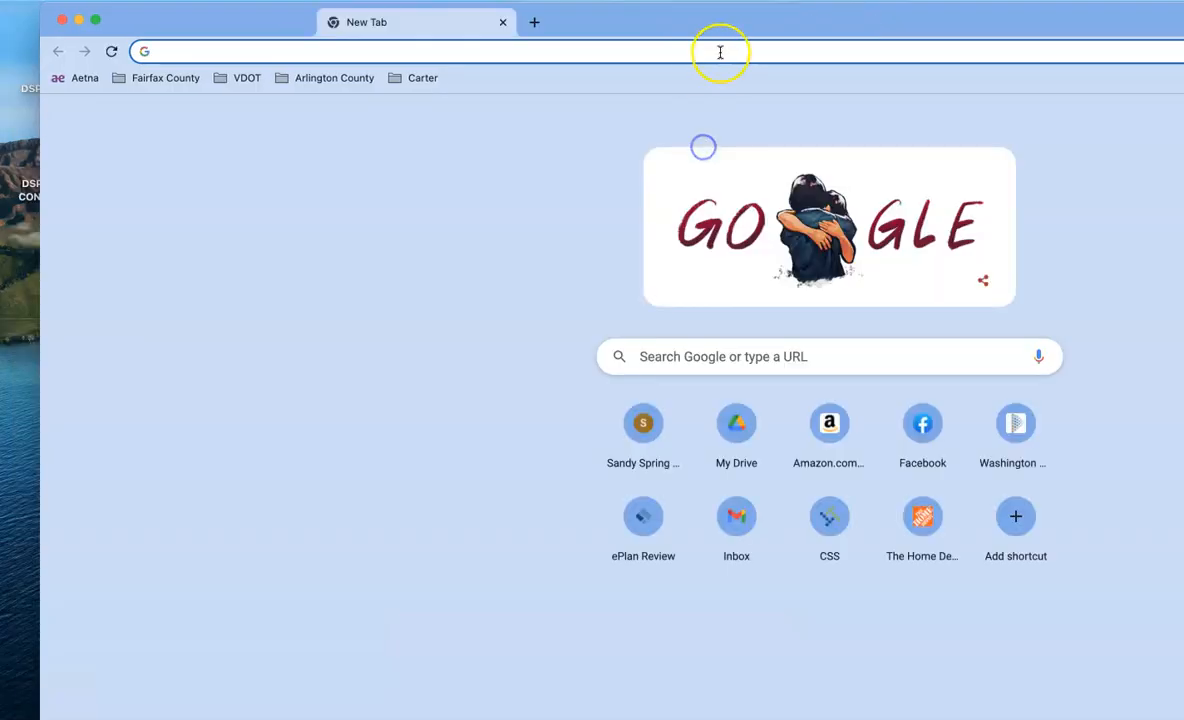
{"action": "double_click", "coordinate": [726, 28]}
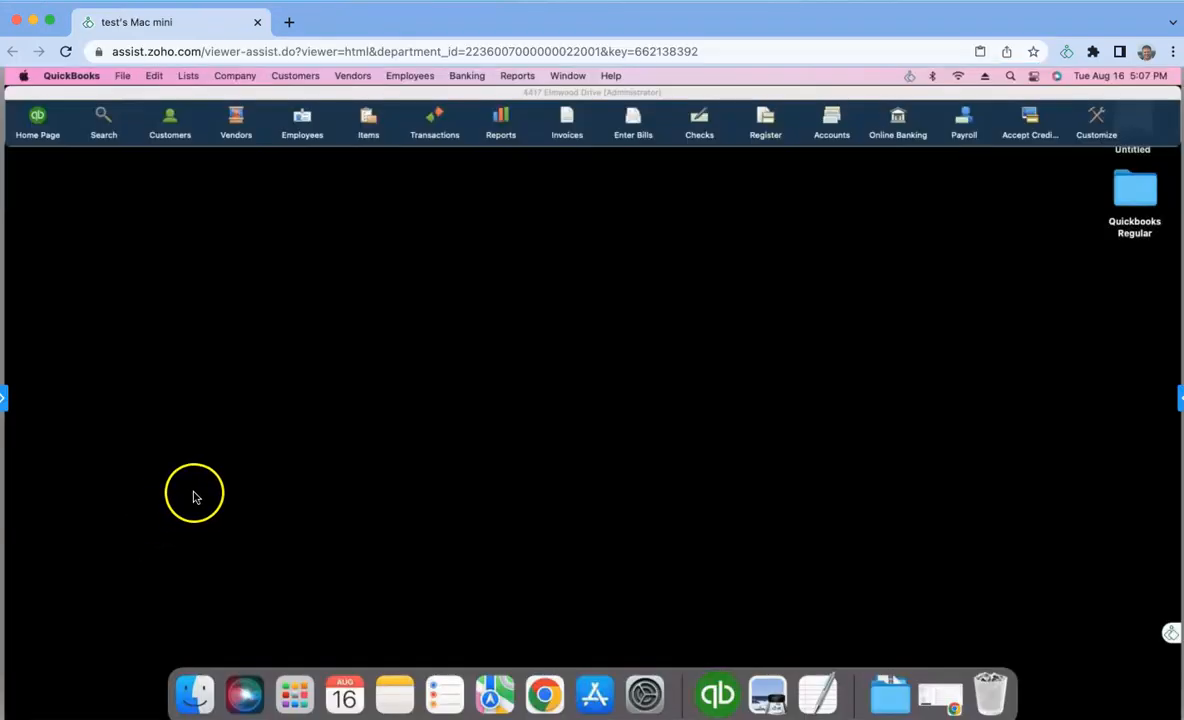
{"action": "left_click", "coordinate": [189, 77]}
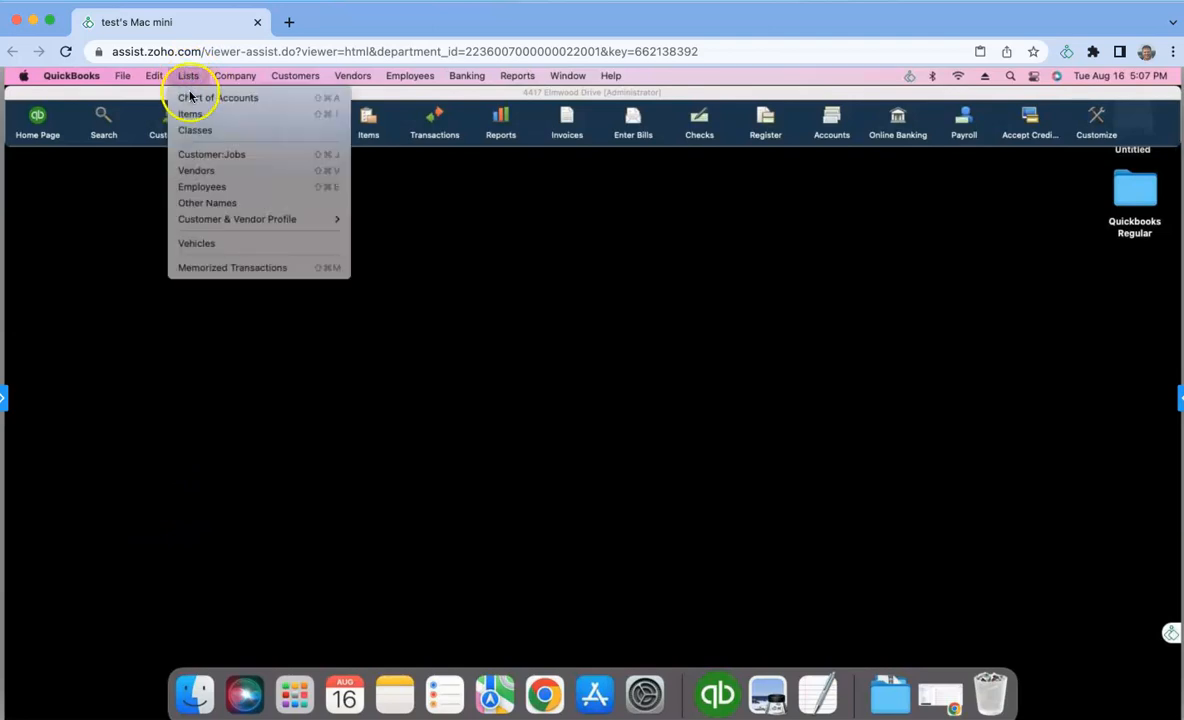
{"action": "left_click", "coordinate": [192, 118]}
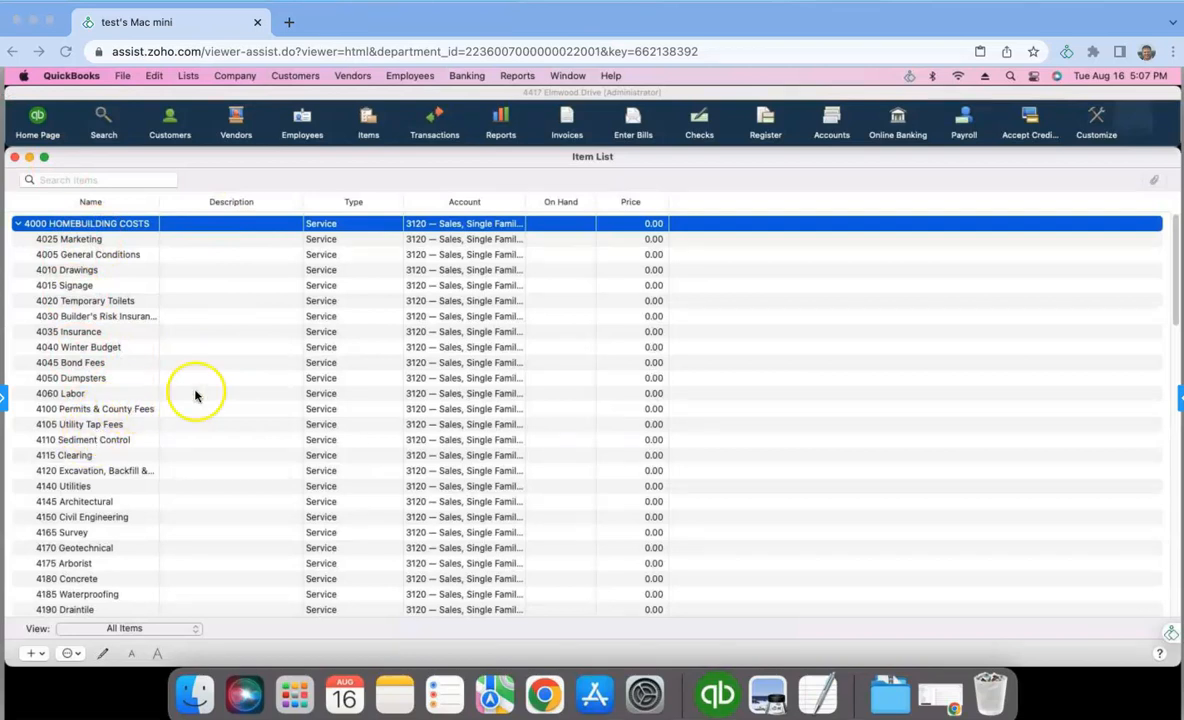
- Start a new Service item named 4090 and mark it as performed by a subcontractor
{"action": "left_click", "coordinate": [42, 654]}
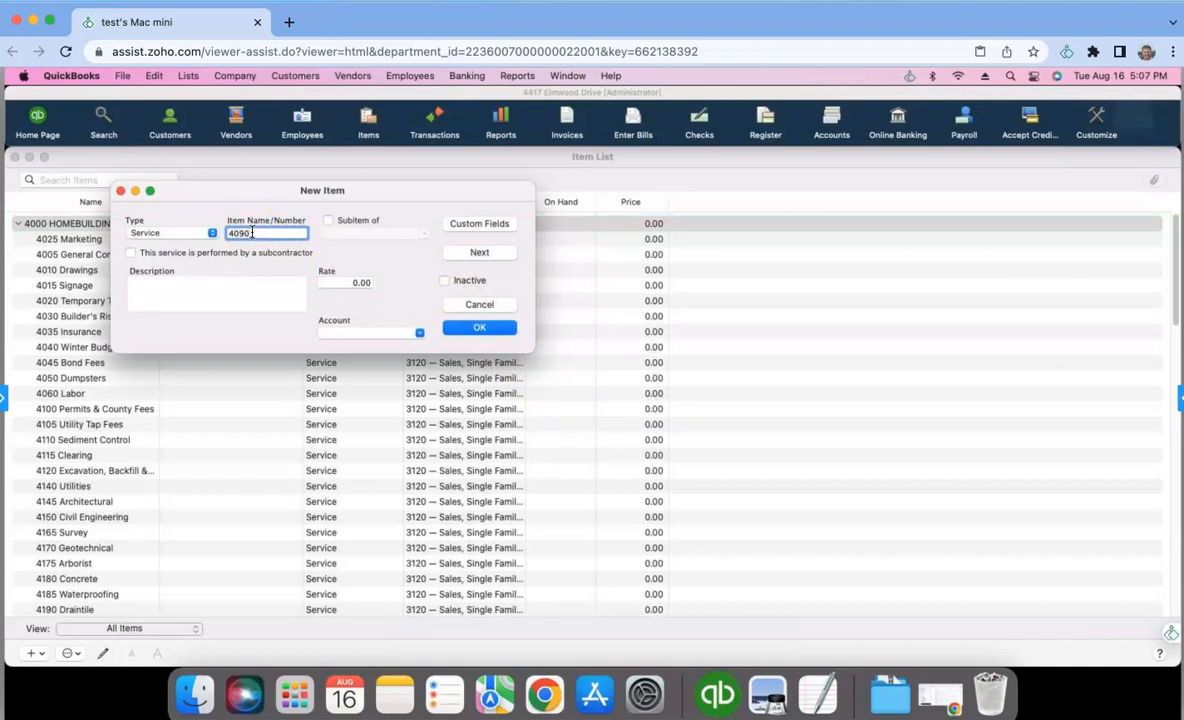
{"action": "left_click_drag", "start_coordinate": [322, 204], "coordinate": [457, 204]}
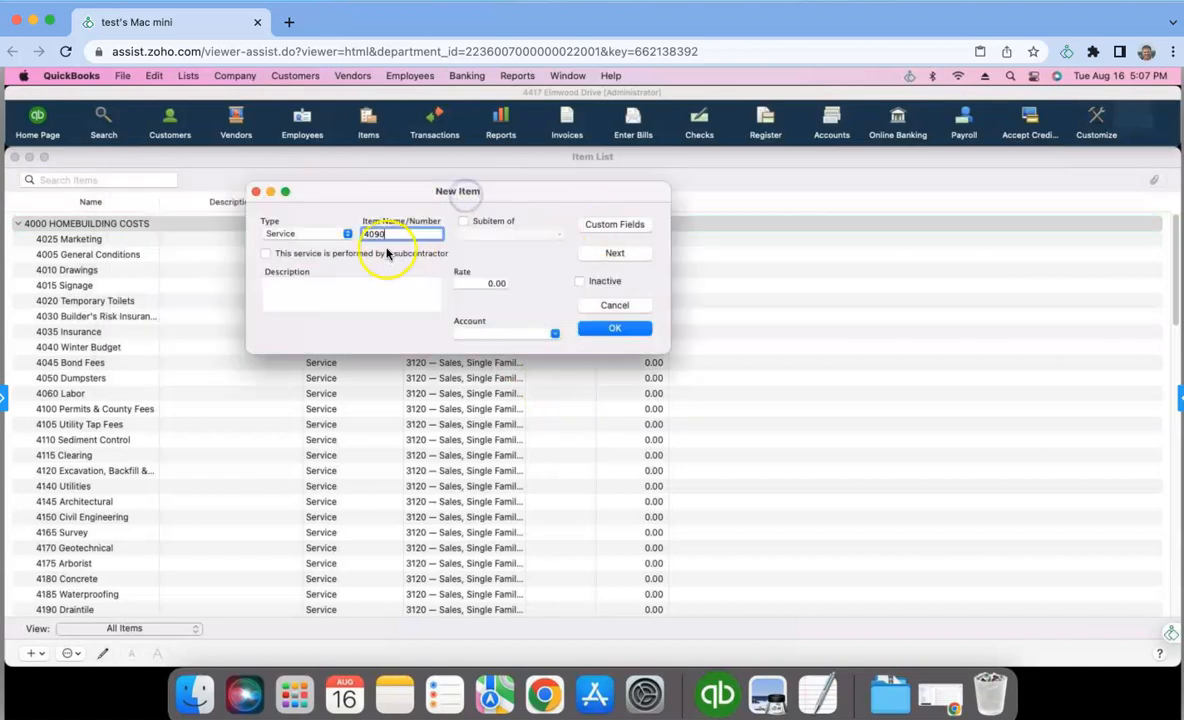
{"action": "left_click", "coordinate": [266, 254]}
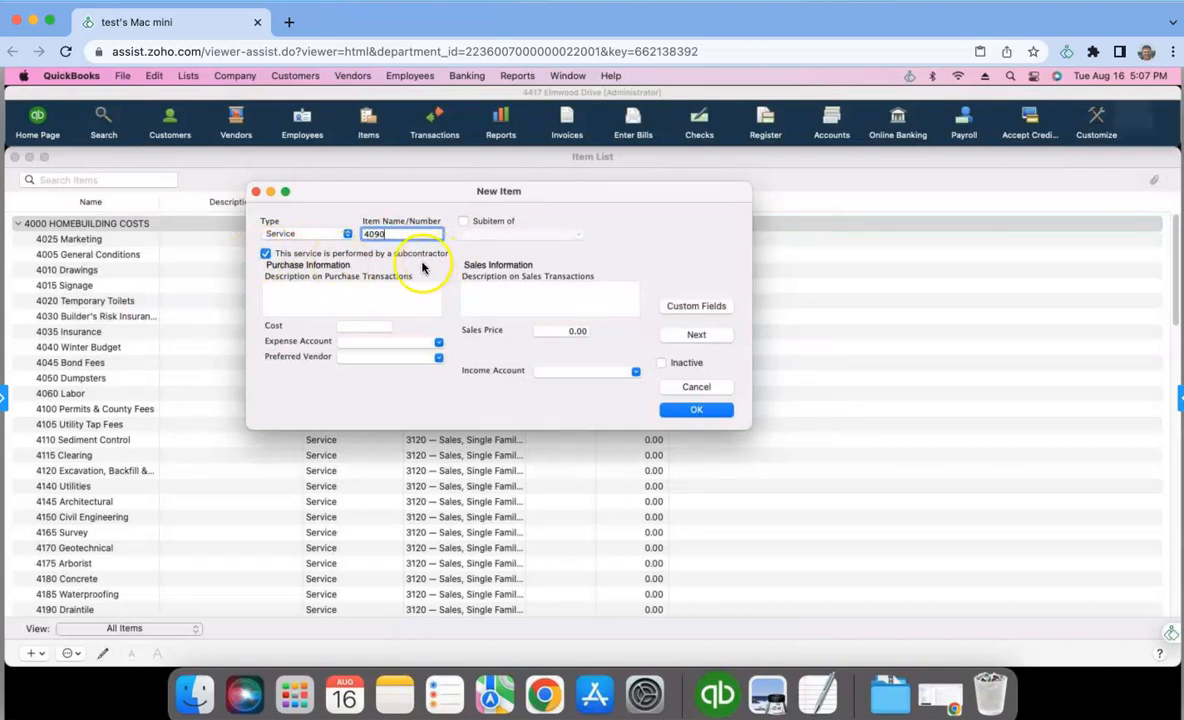
- Set the new item's expense account to 1430 — WIP – Direct Construction
{"action": "left_click", "coordinate": [440, 344]}
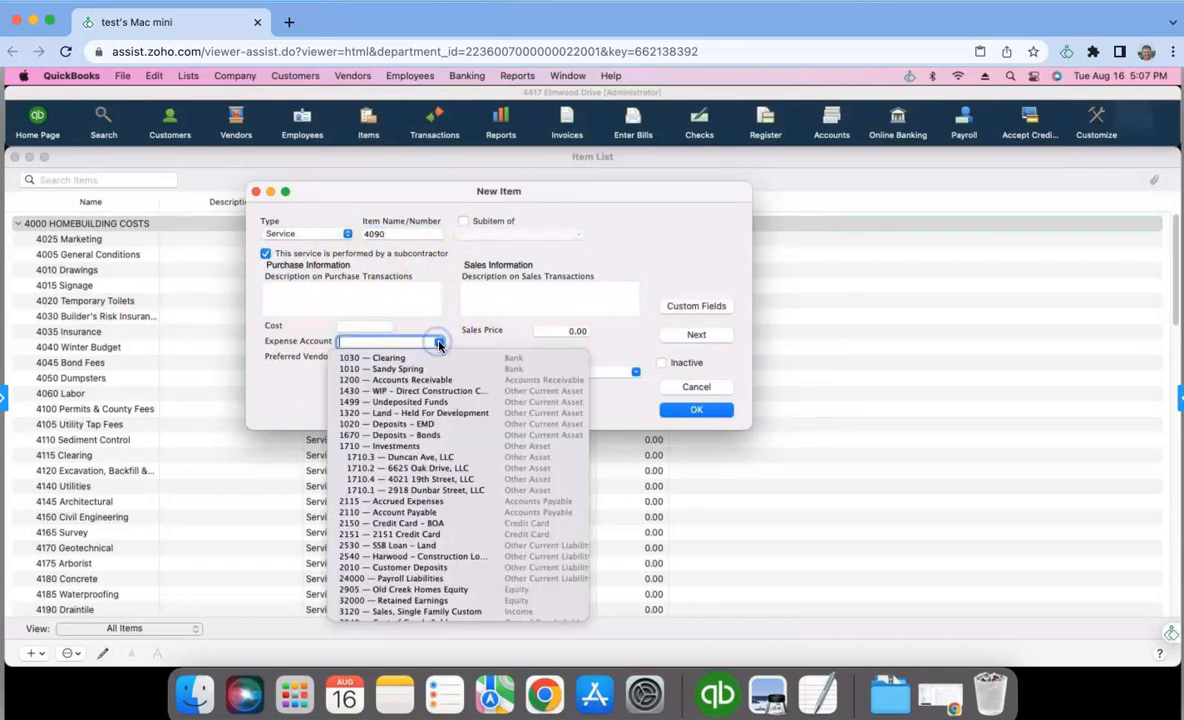
{"action": "left_click", "coordinate": [189, 76]}
{"action": "left_click", "coordinate": [484, 190]}
{"action": "left_click", "coordinate": [368, 343]}
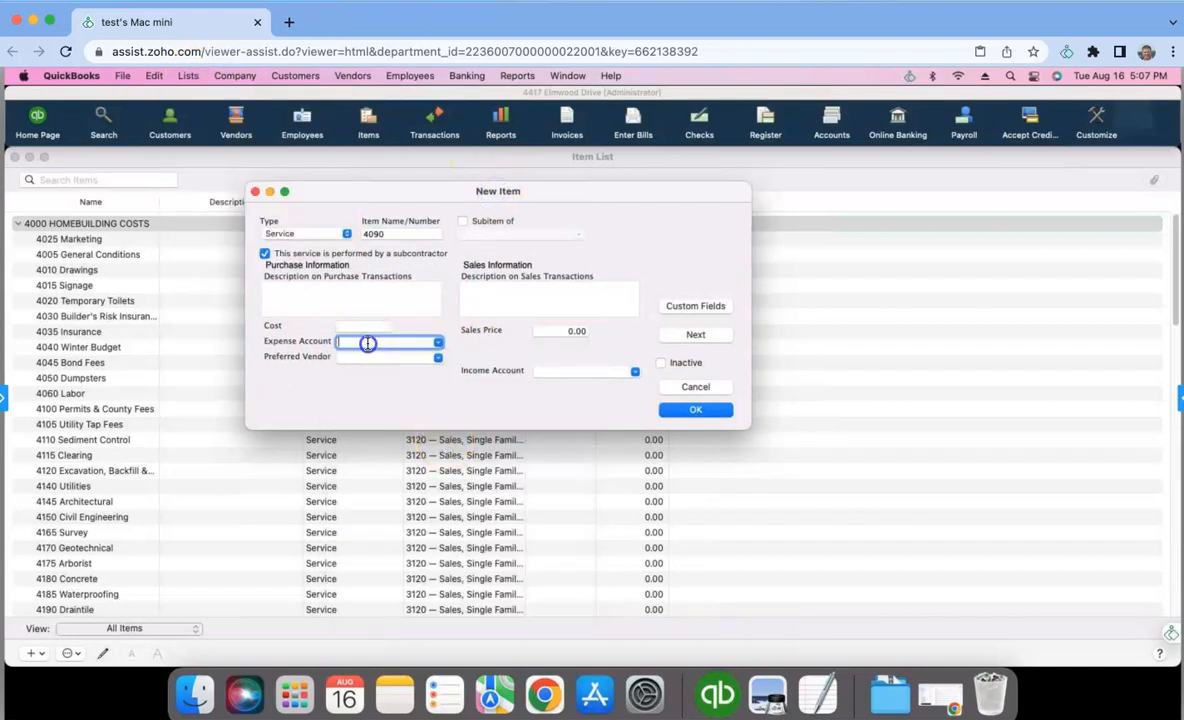
{"action": "type", "text": "5"}
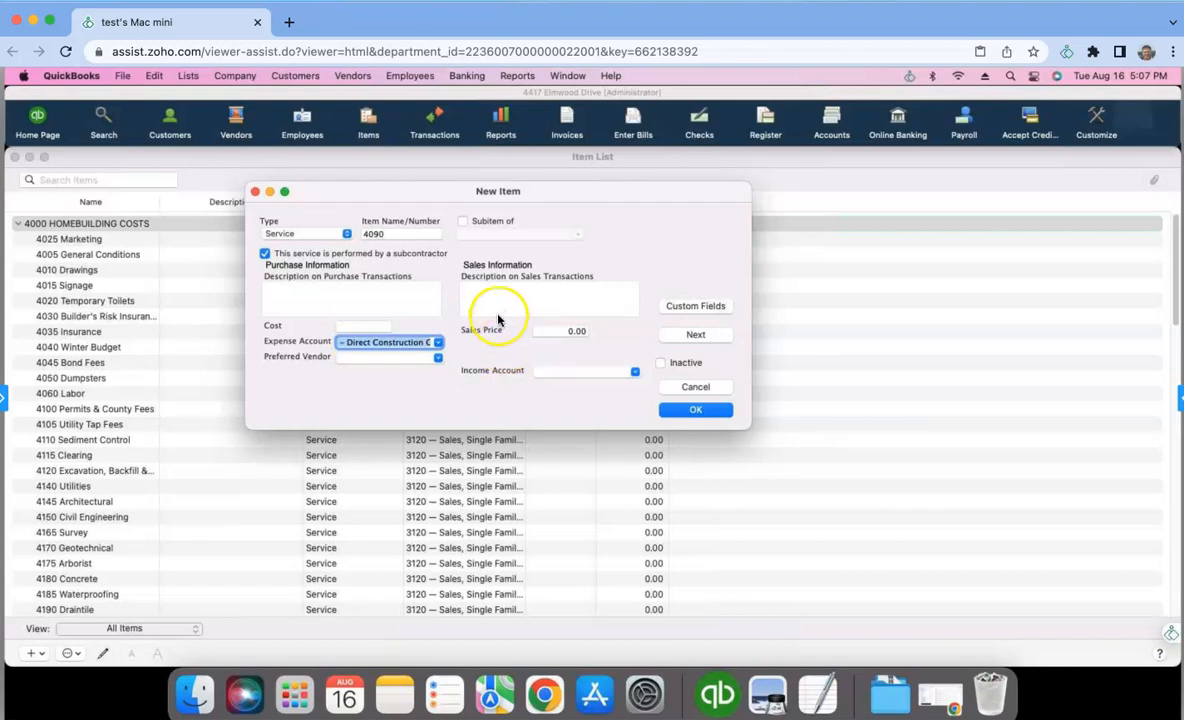
- Choose 3120 — Sales, Single Family Custom as the income account, and discard the new item
{"action": "left_click", "coordinate": [564, 376]}
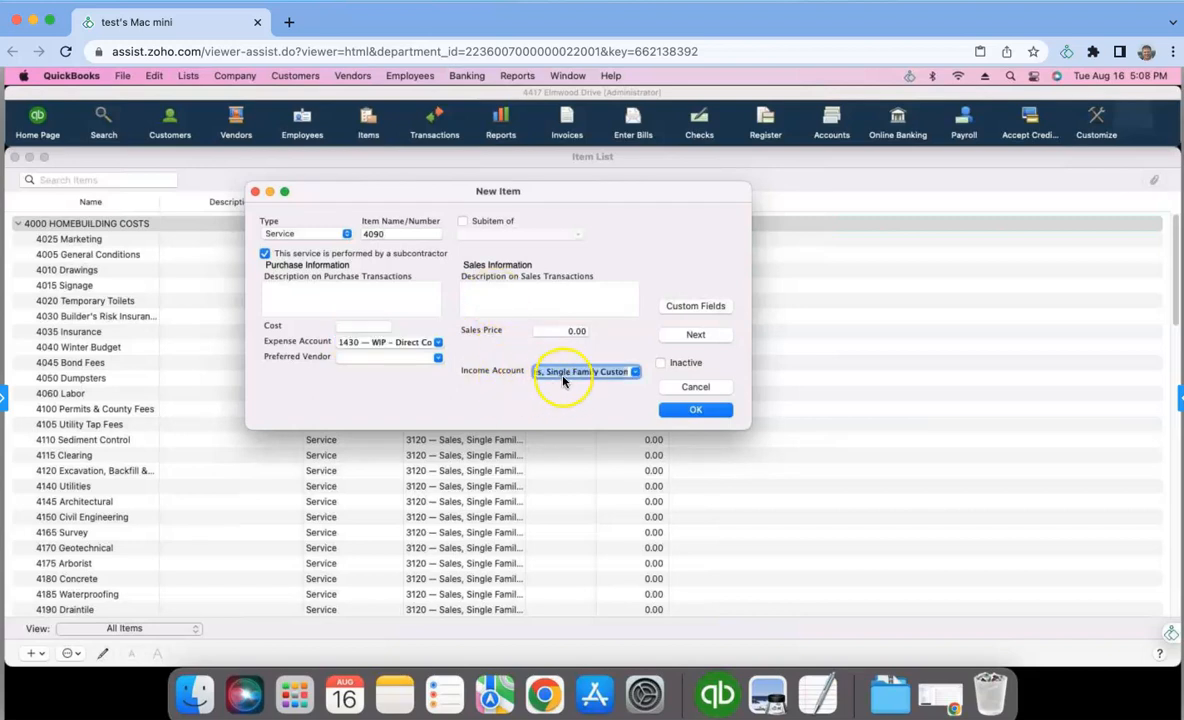
{"action": "left_click", "coordinate": [635, 371]}
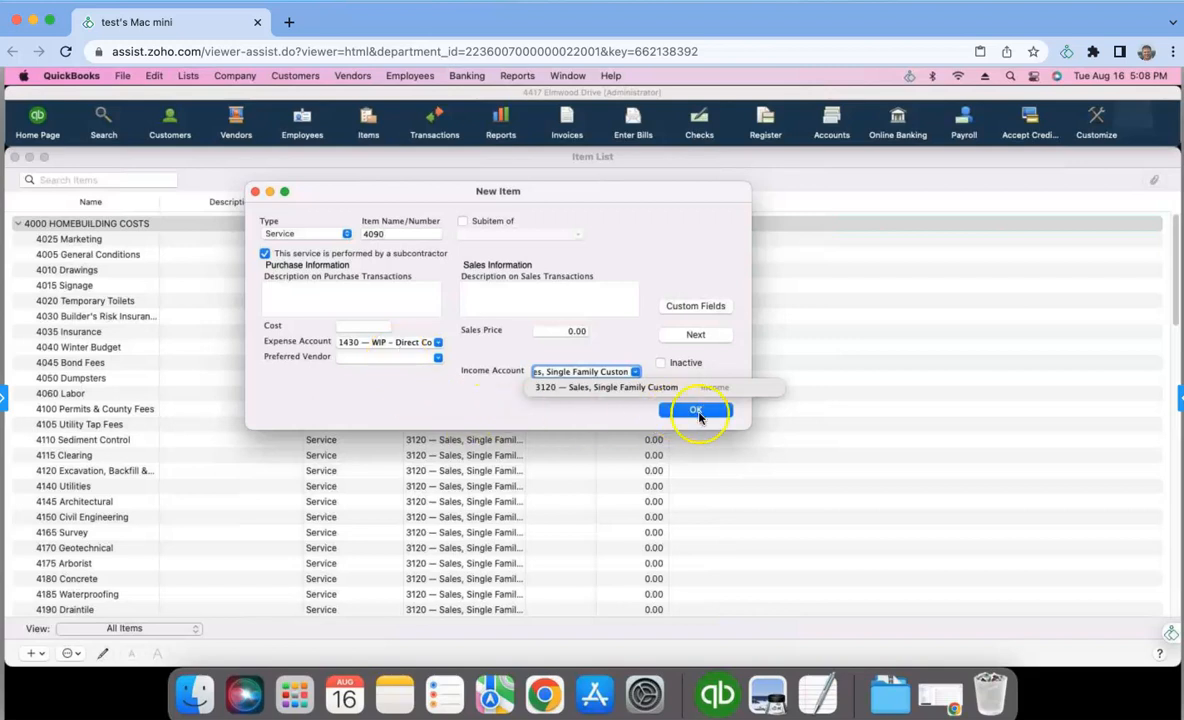
{"action": "left_click", "coordinate": [254, 191]}
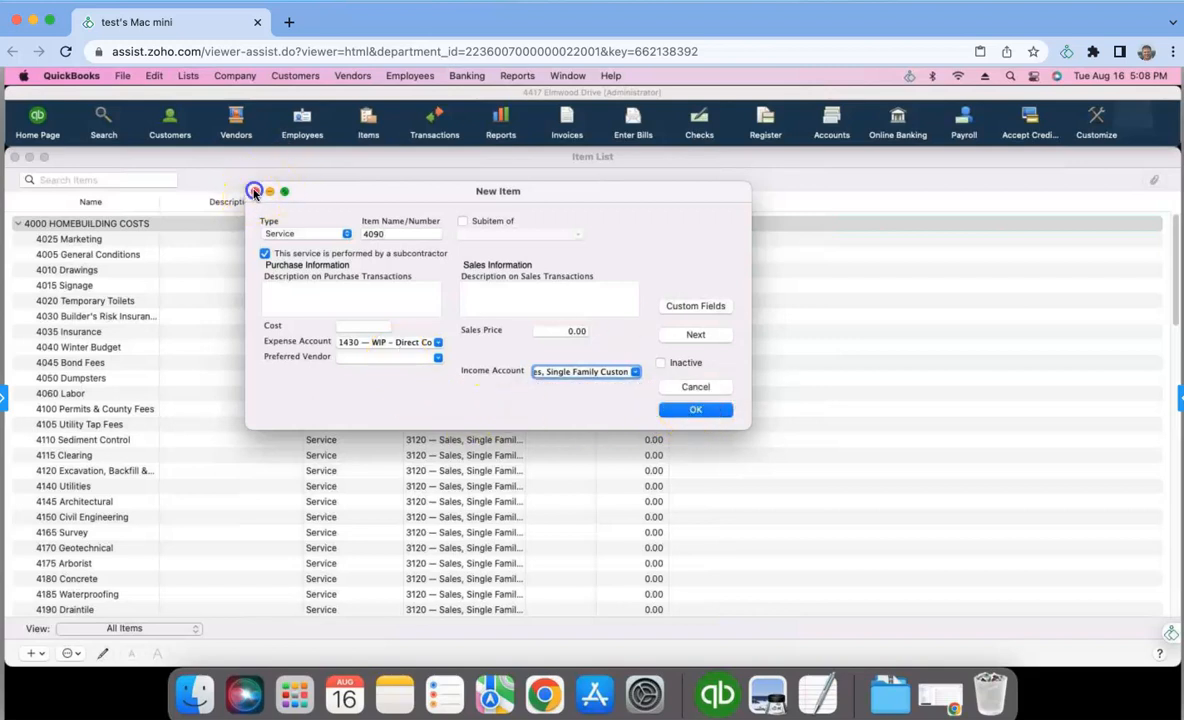
{"action": "left_click", "coordinate": [693, 387]}
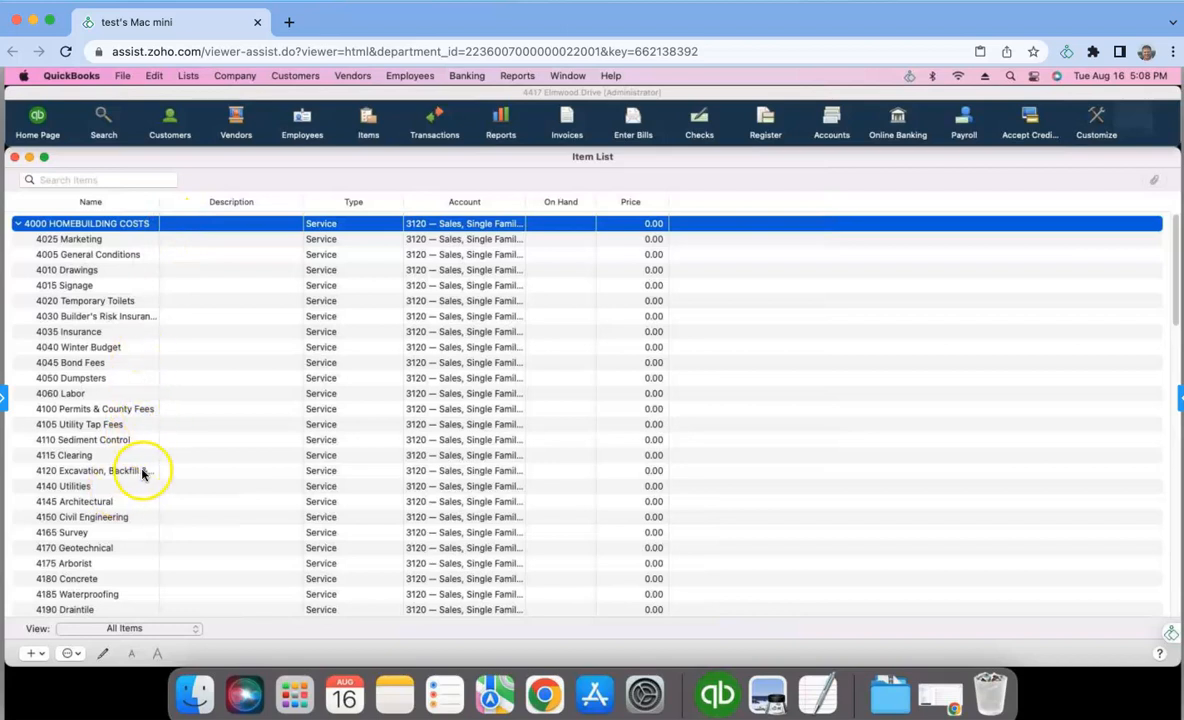
- Review the homebuilding cost items through the whole Item List and close the list
{"action": "scroll", "coordinate": [132, 476], "scroll_direction": "down", "scroll_amount": 20}
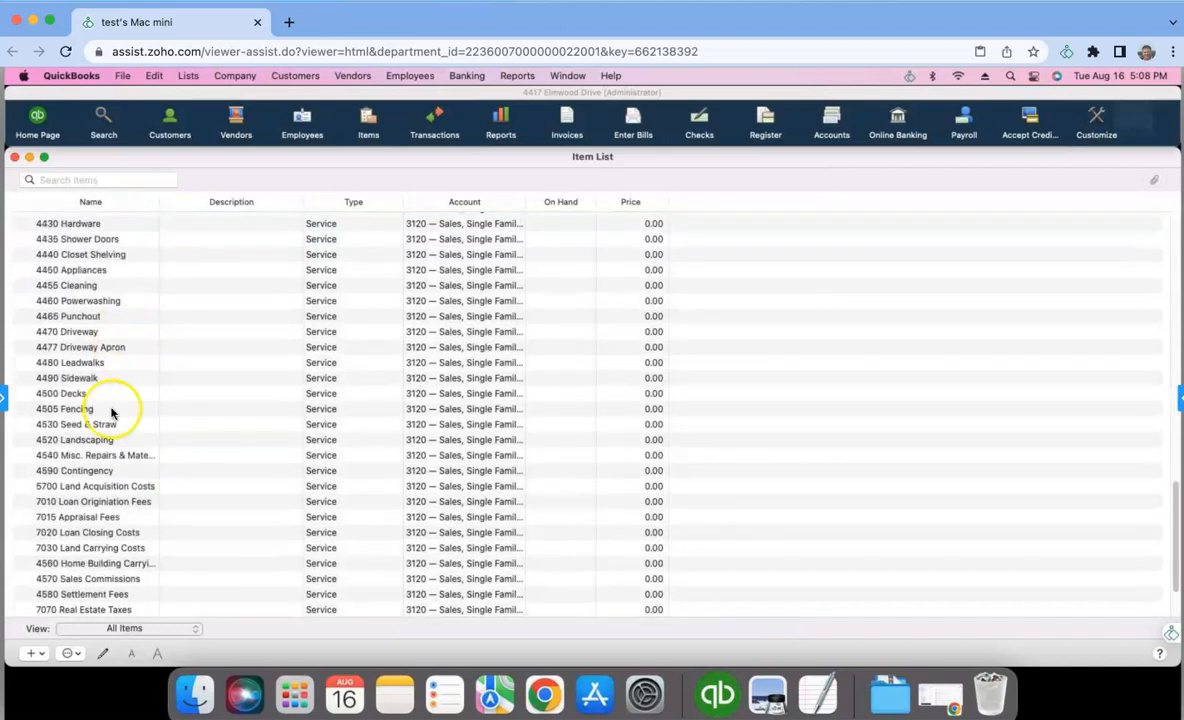
{"action": "scroll", "coordinate": [66, 467], "scroll_direction": "down", "scroll_amount": 3}
{"action": "scroll", "coordinate": [131, 481], "scroll_direction": "up", "scroll_amount": 15}
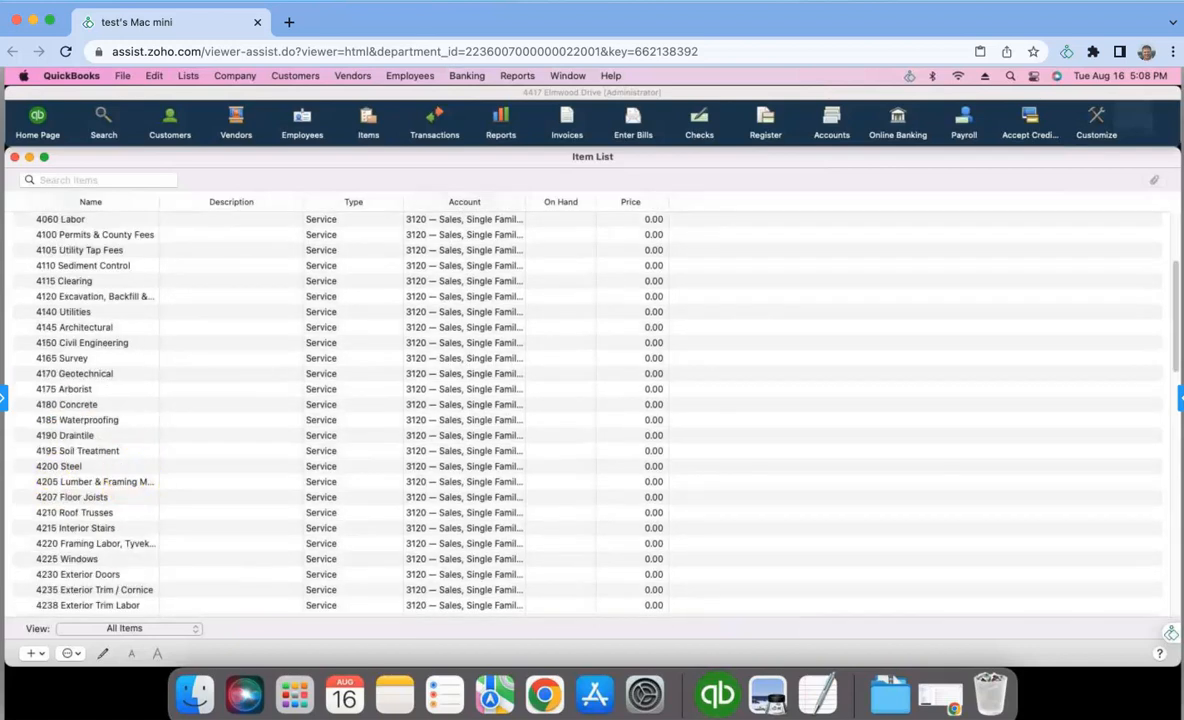
{"action": "left_click", "coordinate": [13, 157]}
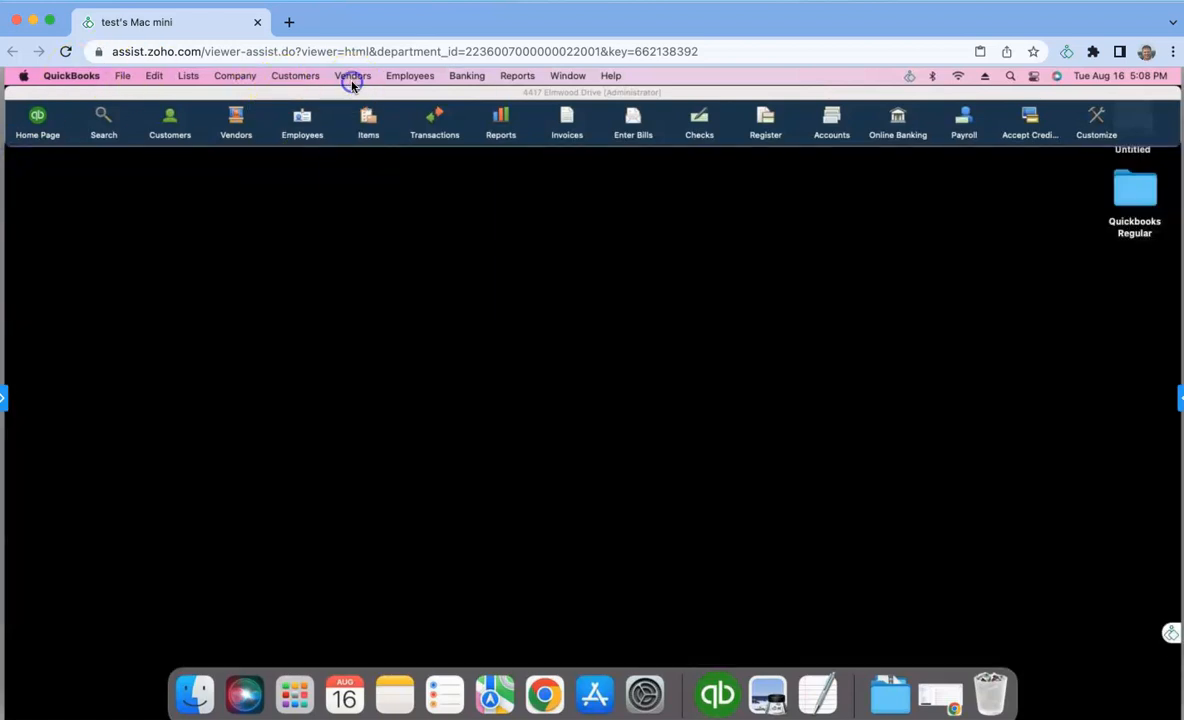
- View the blank vendor bill entry form and close it without entering a bill
{"action": "left_click", "coordinate": [352, 78]}
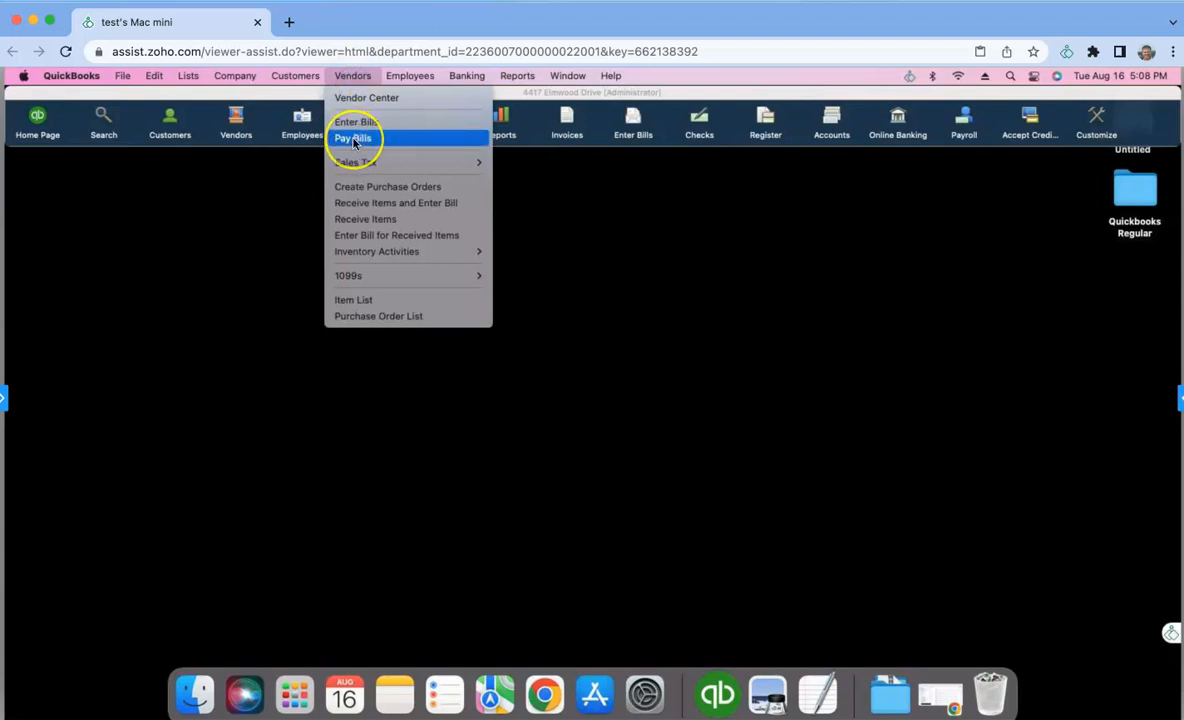
{"action": "left_click", "coordinate": [356, 123]}
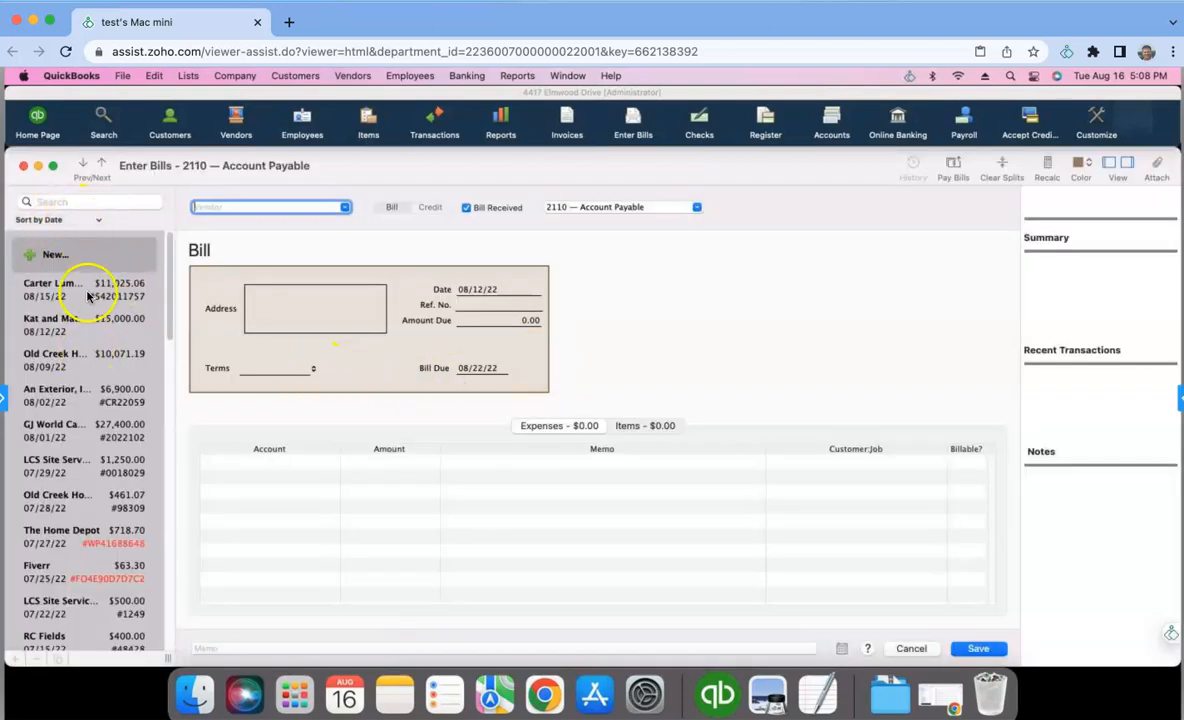
{"action": "left_click", "coordinate": [23, 165]}
- Open Pay Bills, inspect the Old Creek Homes, LLC bill due 11/14/21, and close that bill
{"action": "left_click", "coordinate": [350, 75]}
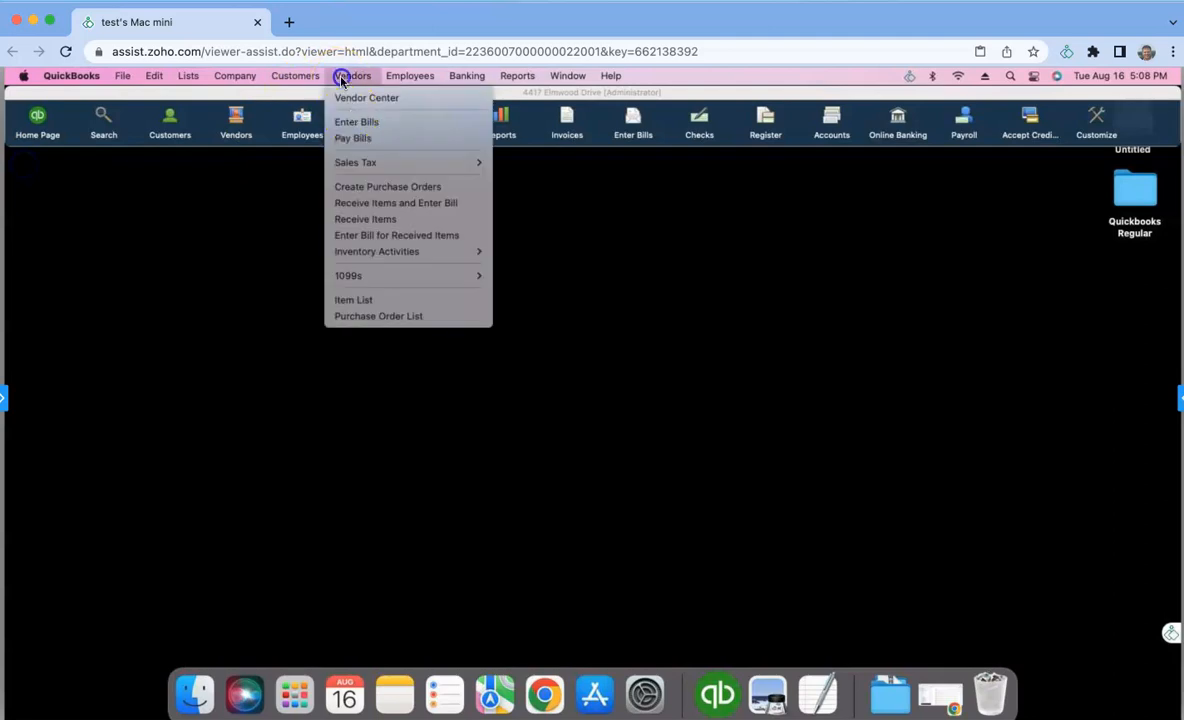
{"action": "left_click", "coordinate": [358, 139]}
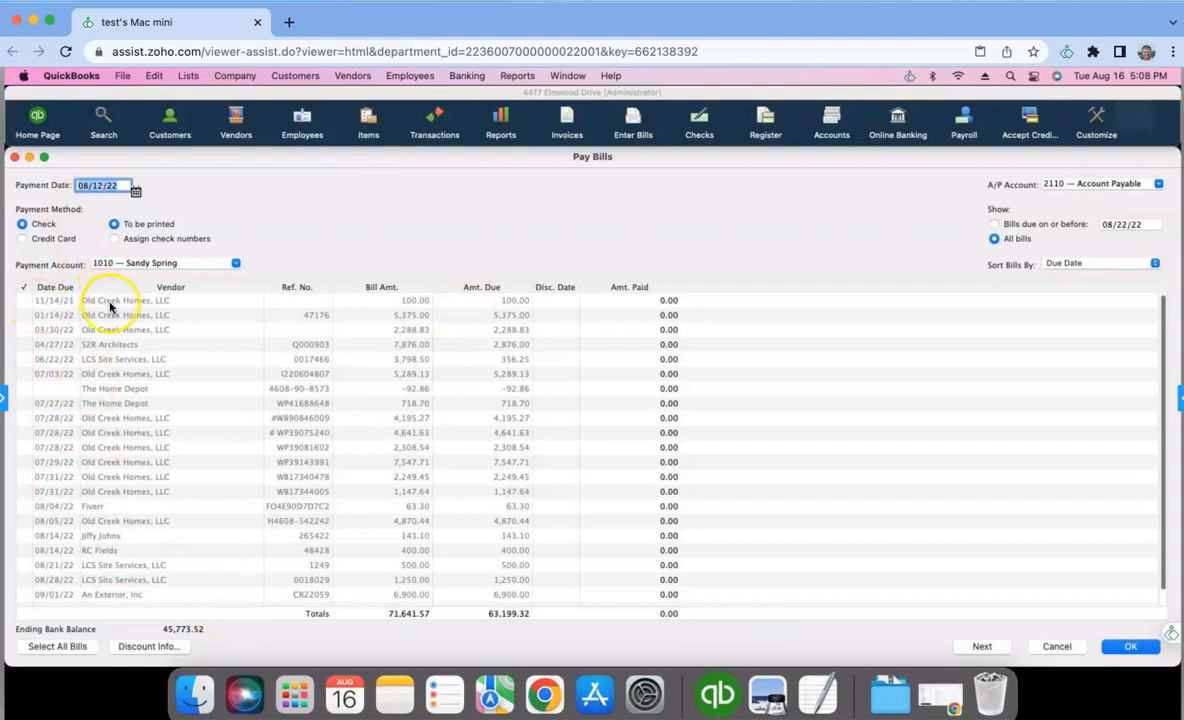
{"action": "double_click", "coordinate": [110, 303]}
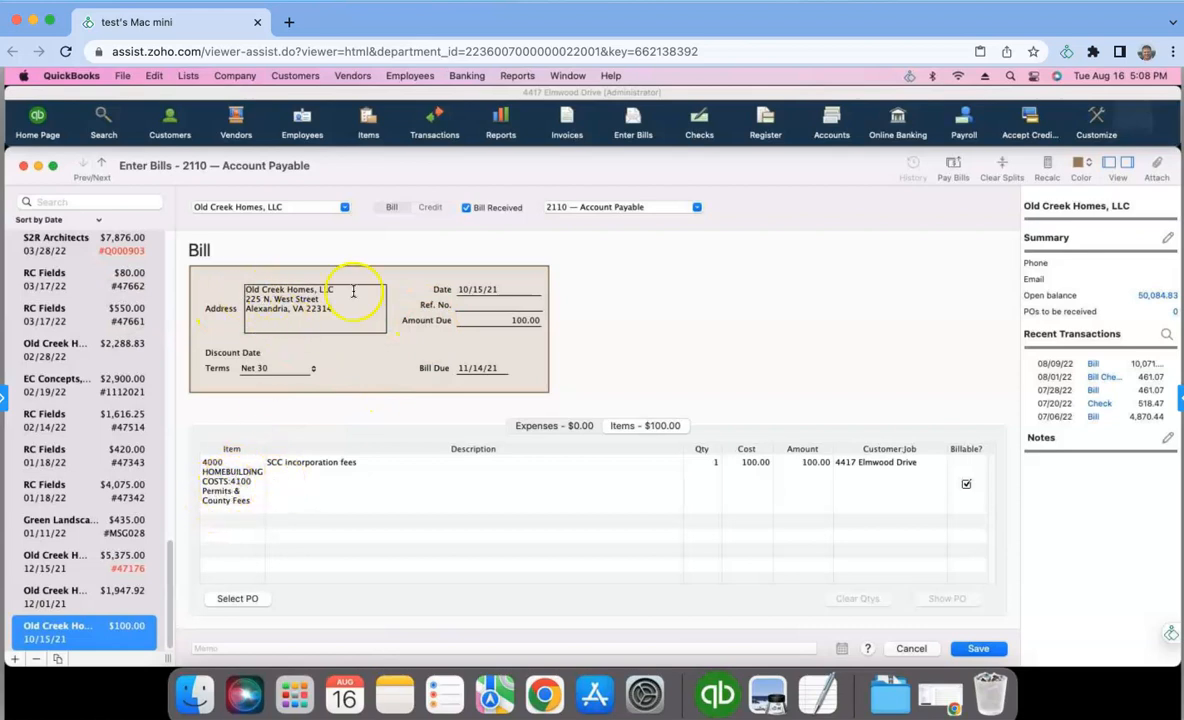
{"action": "left_click", "coordinate": [25, 168]}
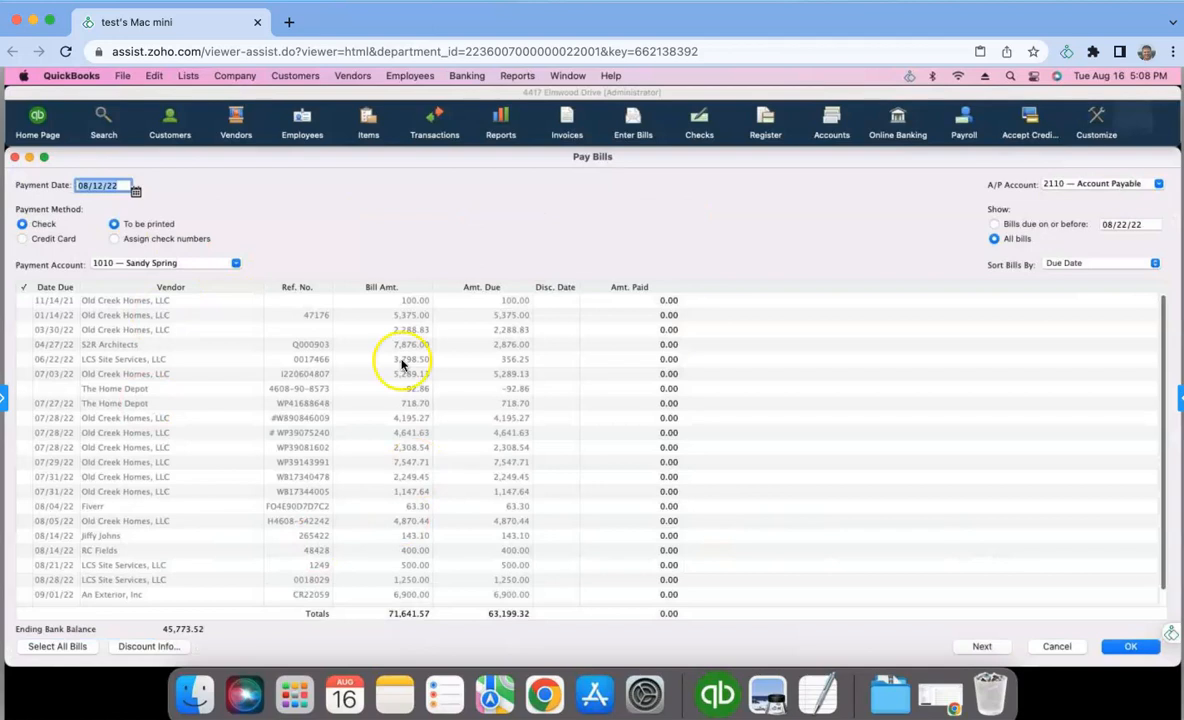
- Close Pay Bills and run the Job Estimates vs. Actuals Detail report for the preselected home project job
{"action": "left_click", "coordinate": [16, 157]}
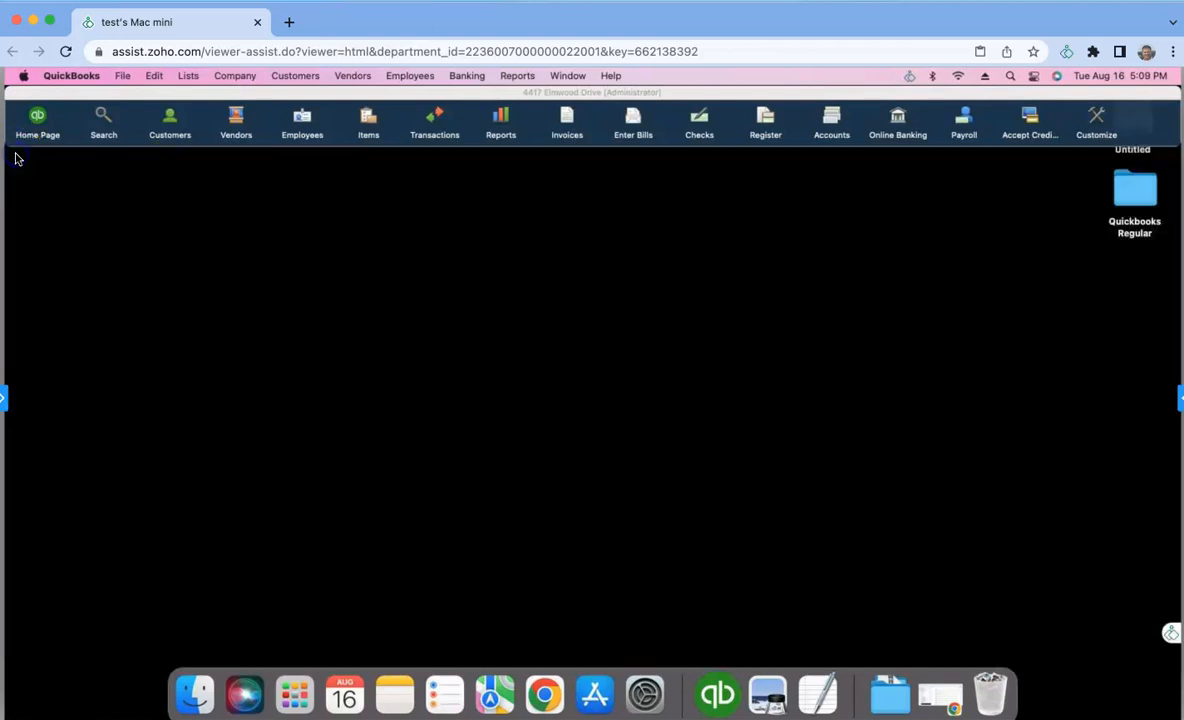
{"action": "left_click", "coordinate": [517, 77]}
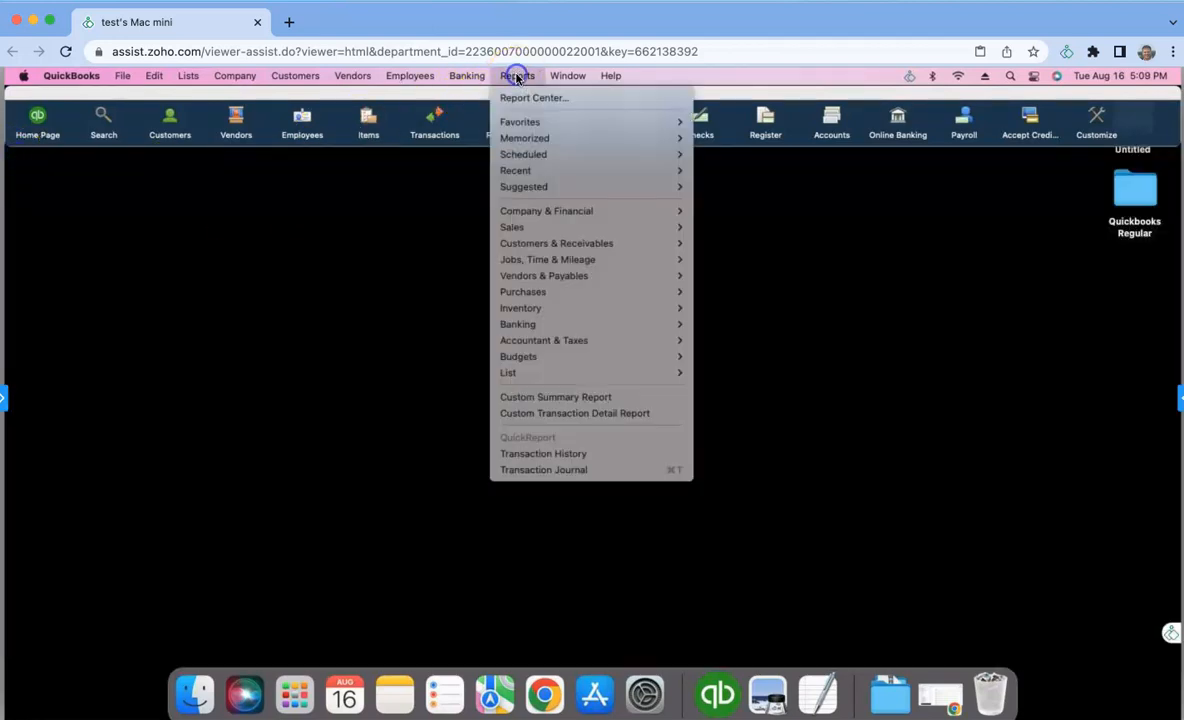
{"action": "mouse_move", "coordinate": [531, 250]}
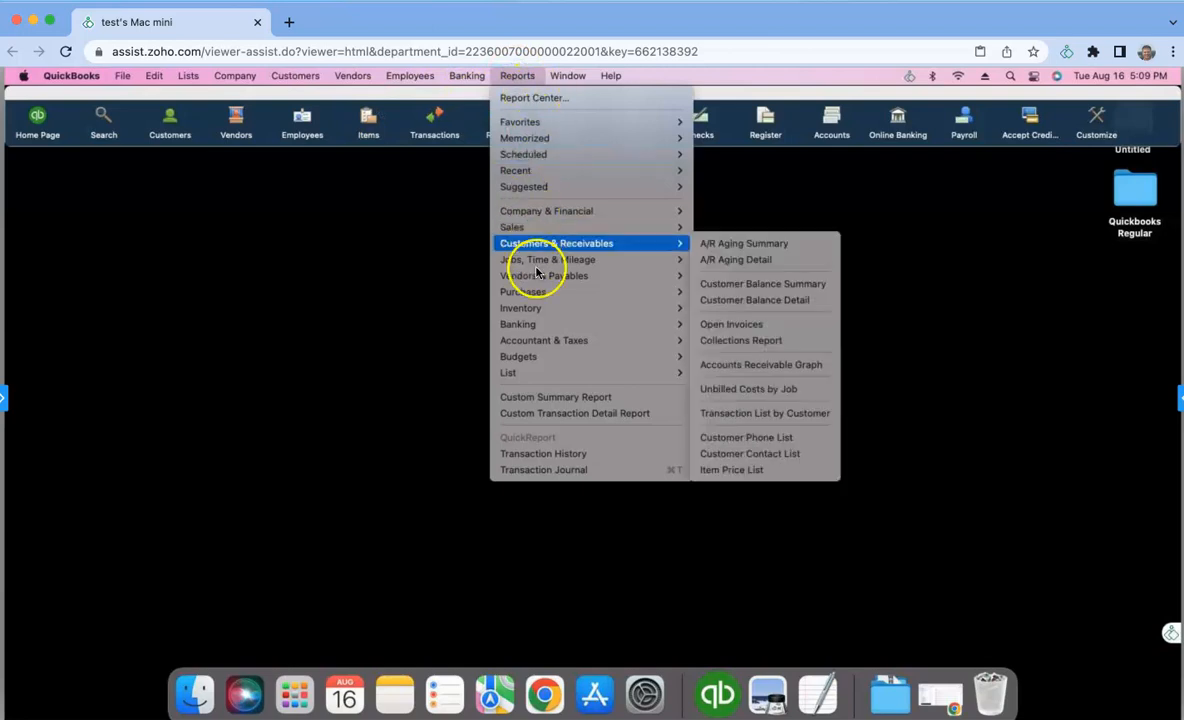
{"action": "mouse_move", "coordinate": [490, 259]}
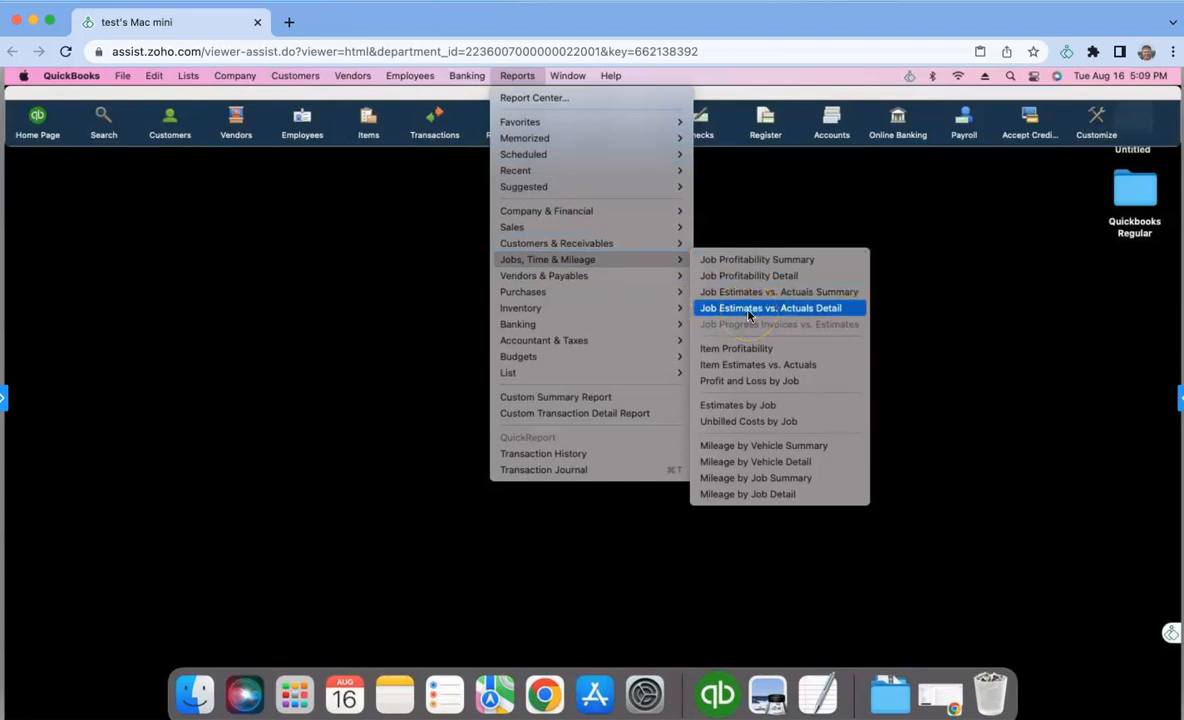
{"action": "left_click", "coordinate": [803, 313]}
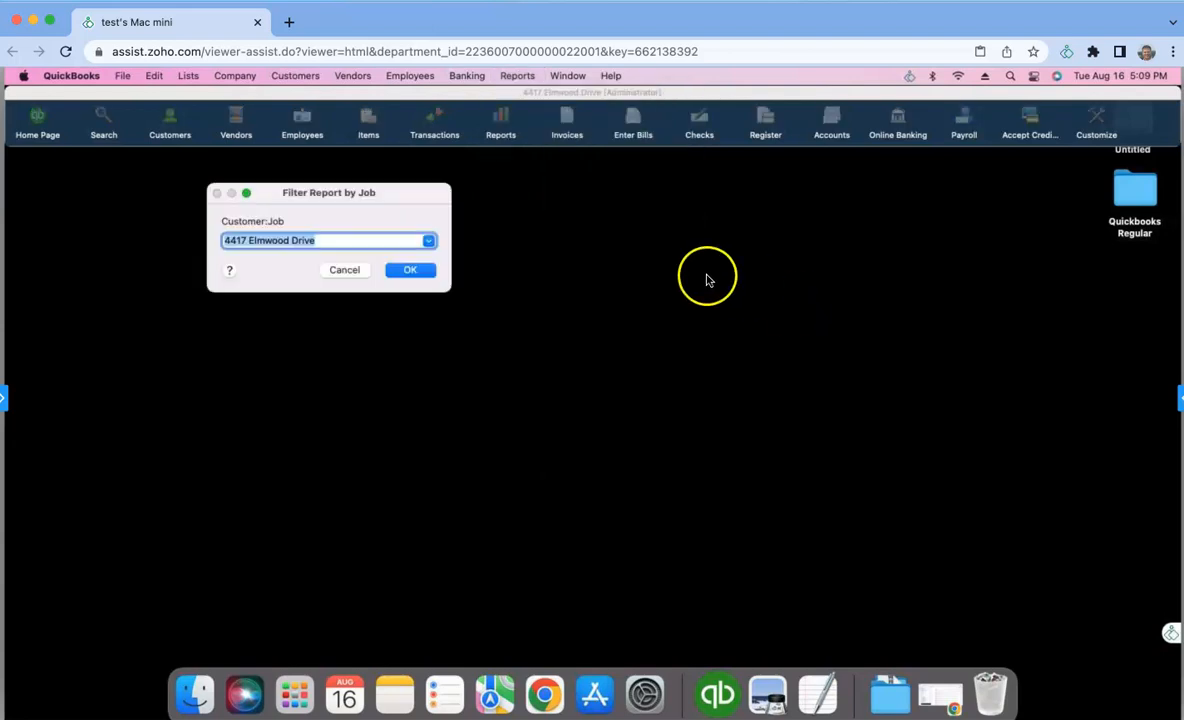
{"action": "left_click", "coordinate": [409, 271]}
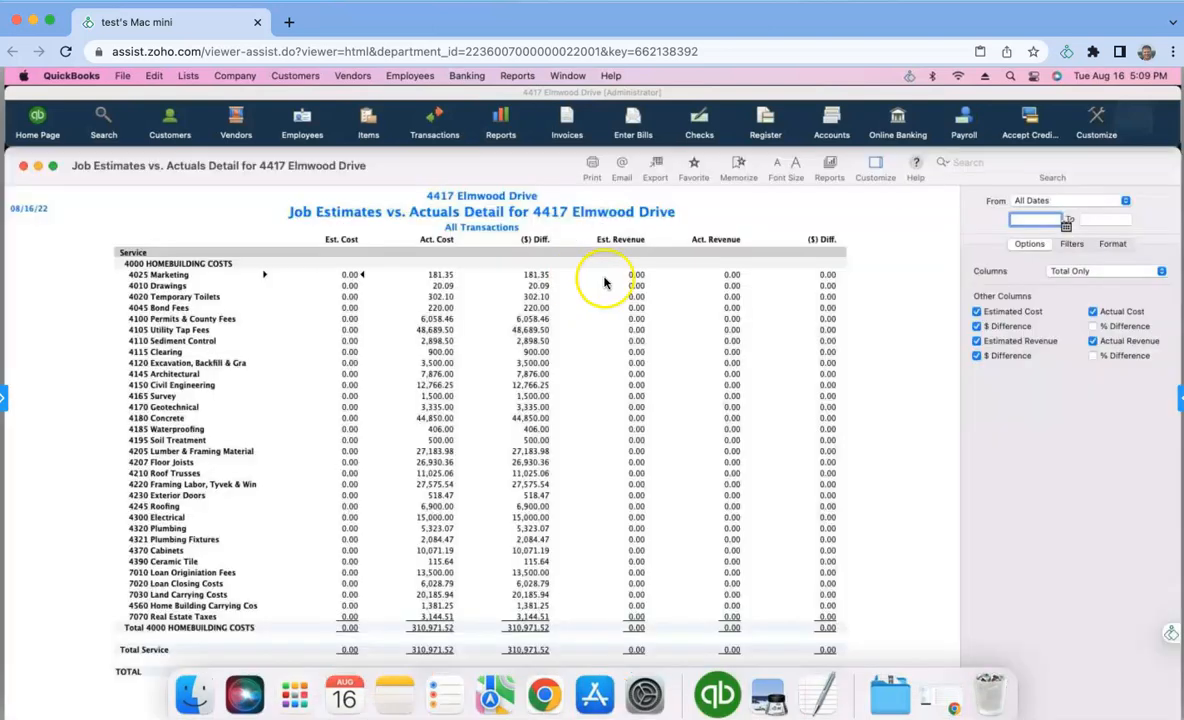
- Remove the Actual Revenue and Estimated Revenue columns from the report and enlarge its font by two steps
{"action": "left_click", "coordinate": [1118, 345]}
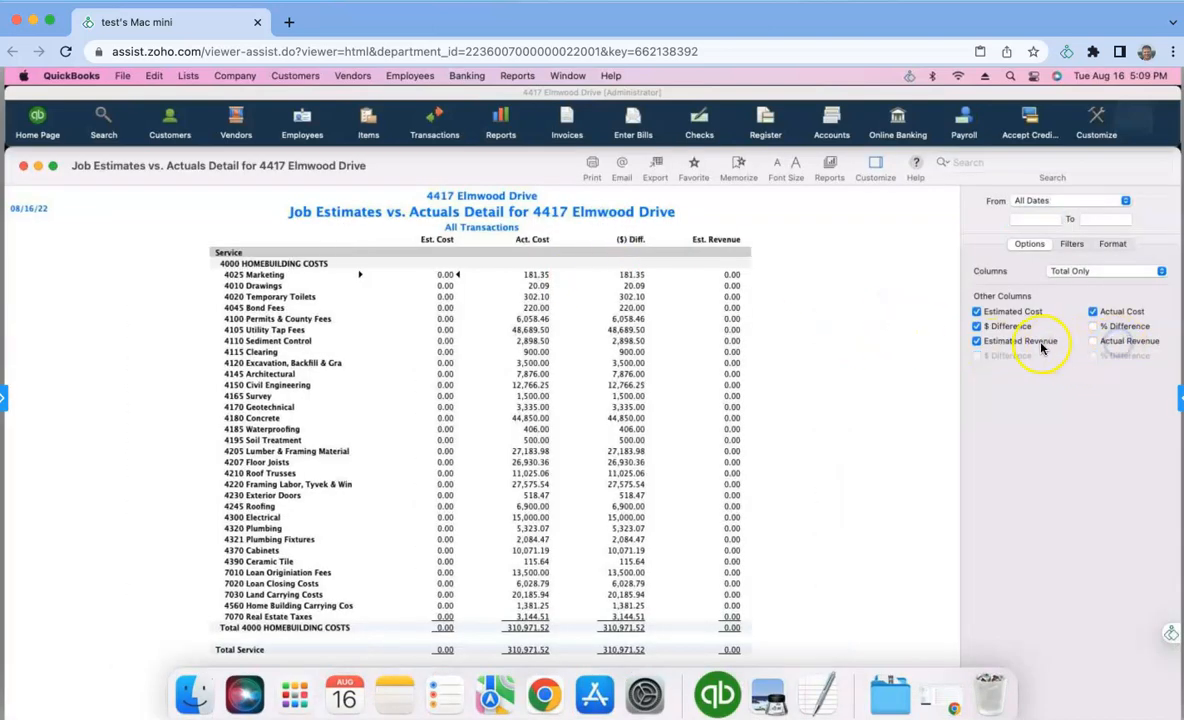
{"action": "left_click", "coordinate": [1030, 341]}
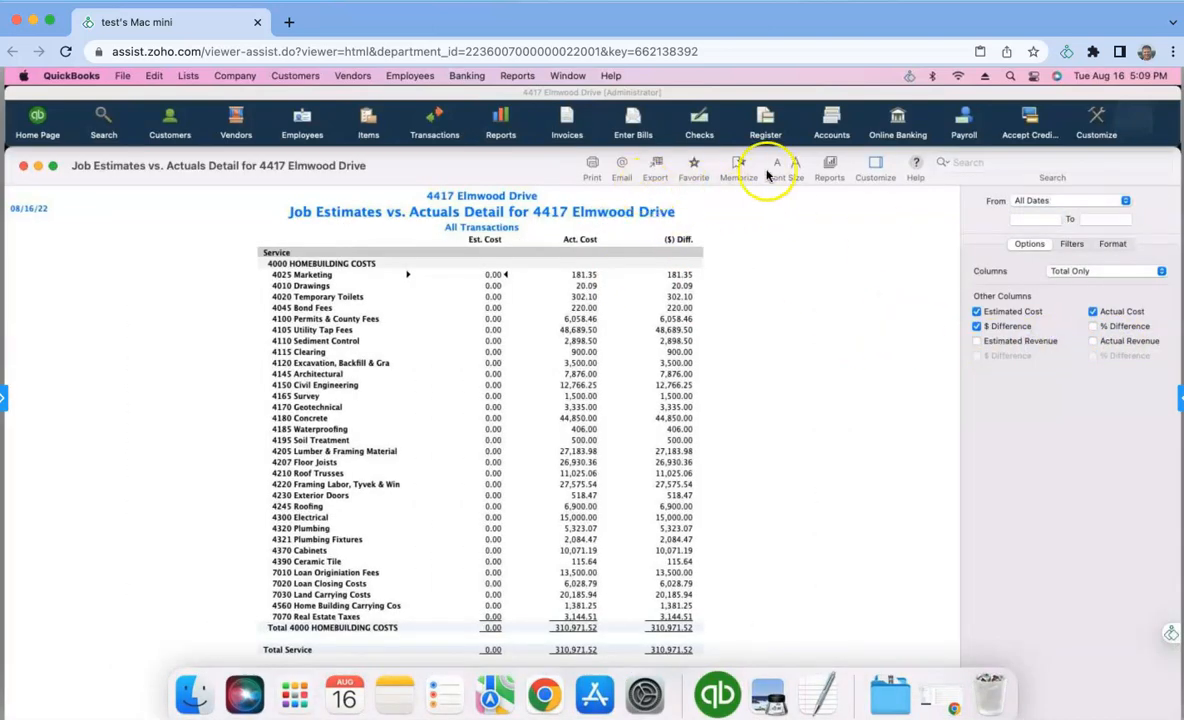
{"action": "left_click", "coordinate": [796, 164]}
{"action": "left_click", "coordinate": [796, 164]}
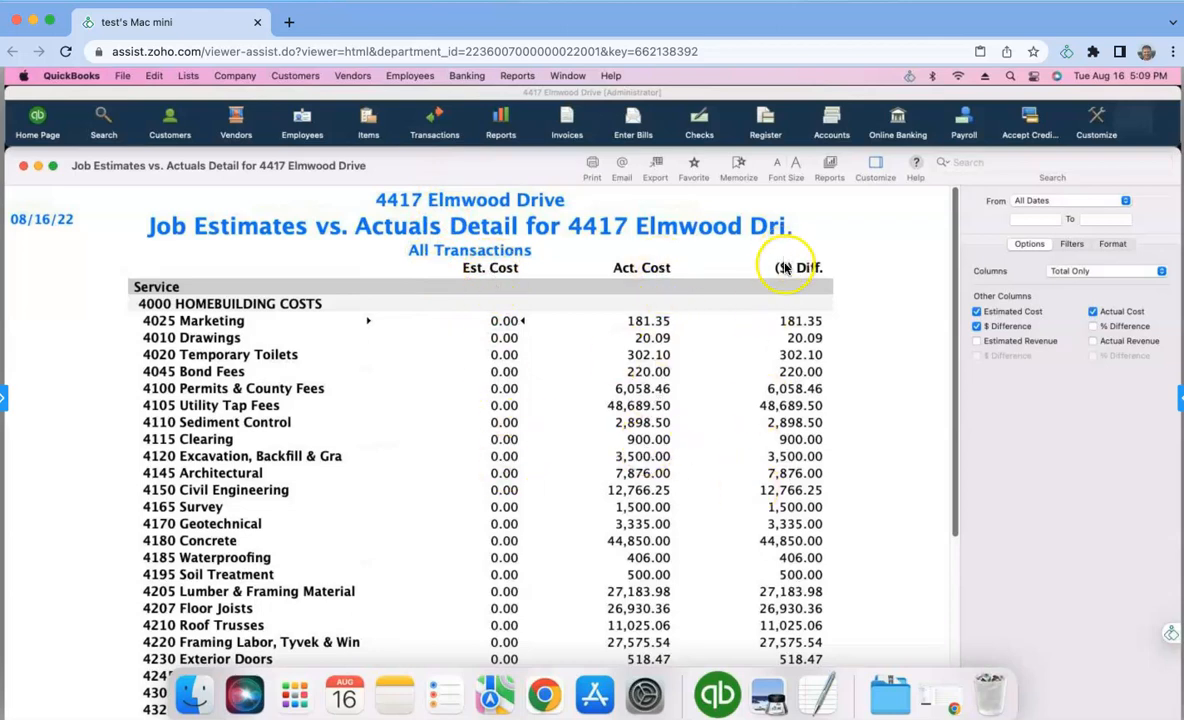
- Review the remaining cost lines down to the report's totals and close the report
{"action": "left_click_drag", "start_coordinate": [956, 309], "coordinate": [956, 577]}
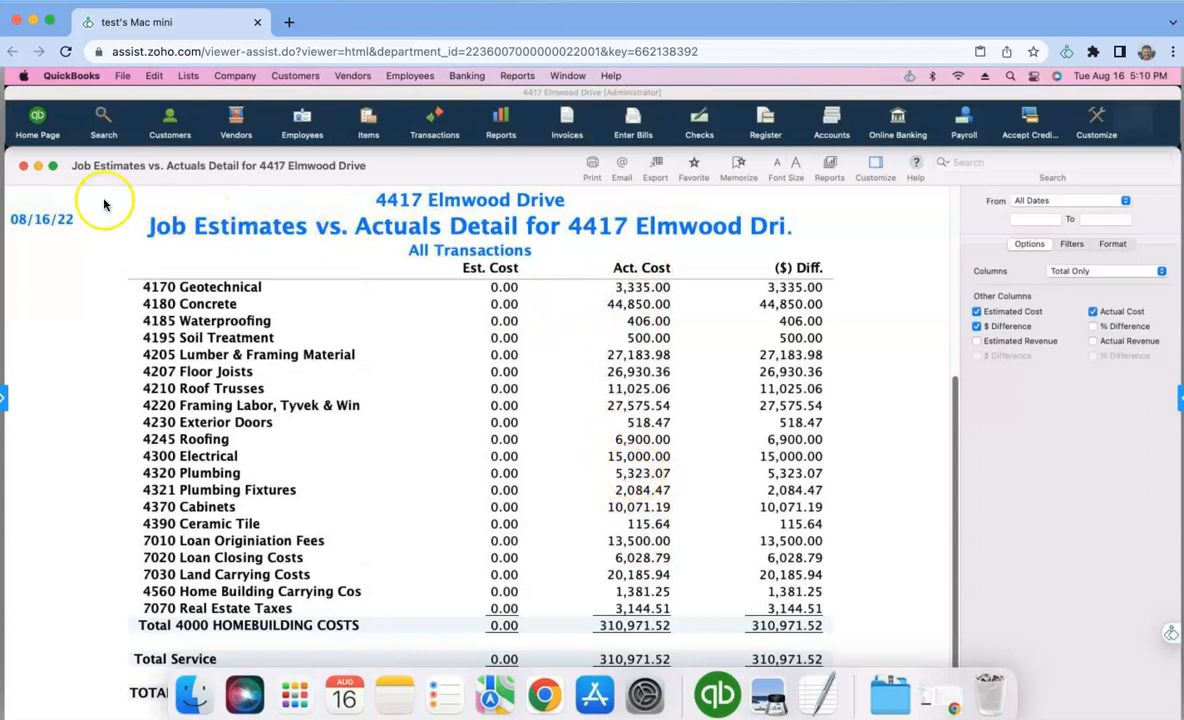
{"action": "left_click", "coordinate": [35, 169]}
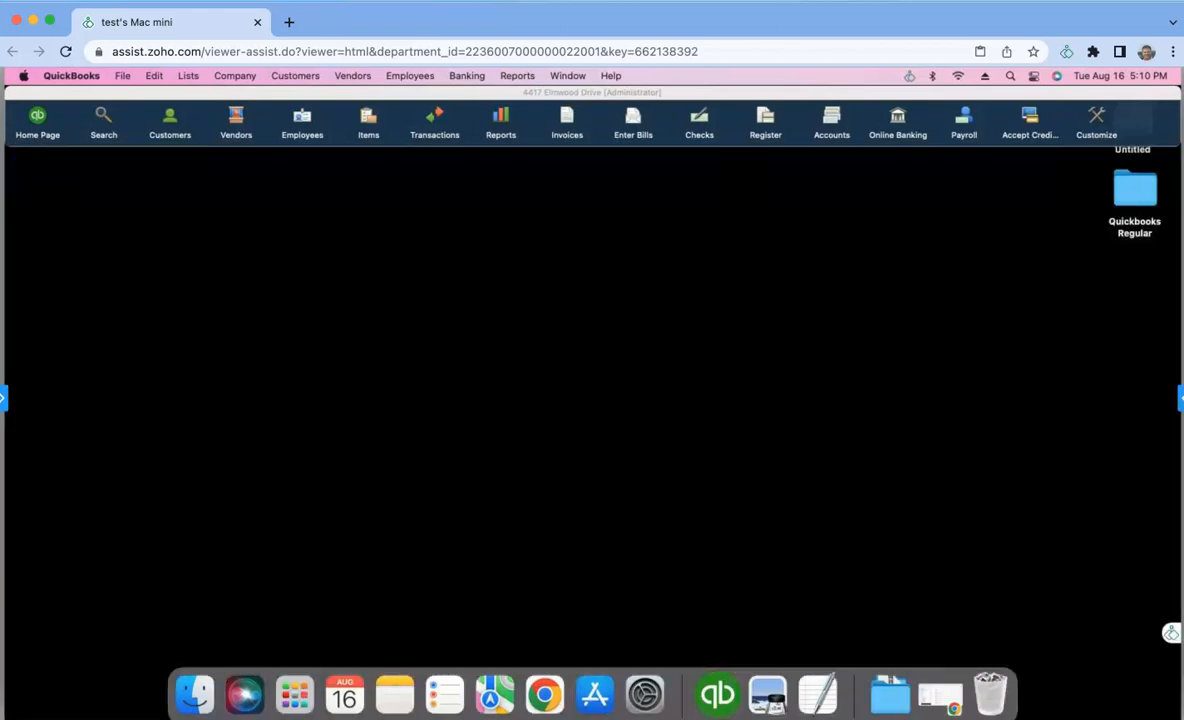
- Switch to the project budget spreadsheet in Google Sheets for a brief look and return to QuickBooks
{"action": "key", "text": "super+grave"}
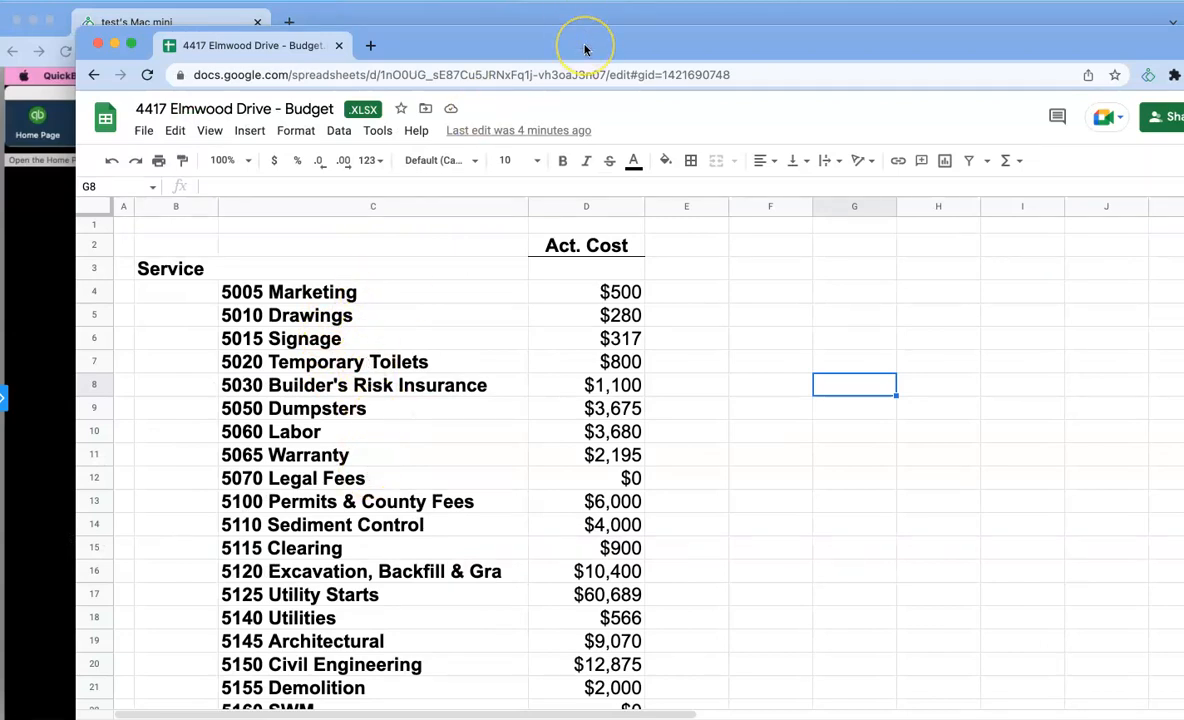
{"action": "double_click", "coordinate": [585, 47]}
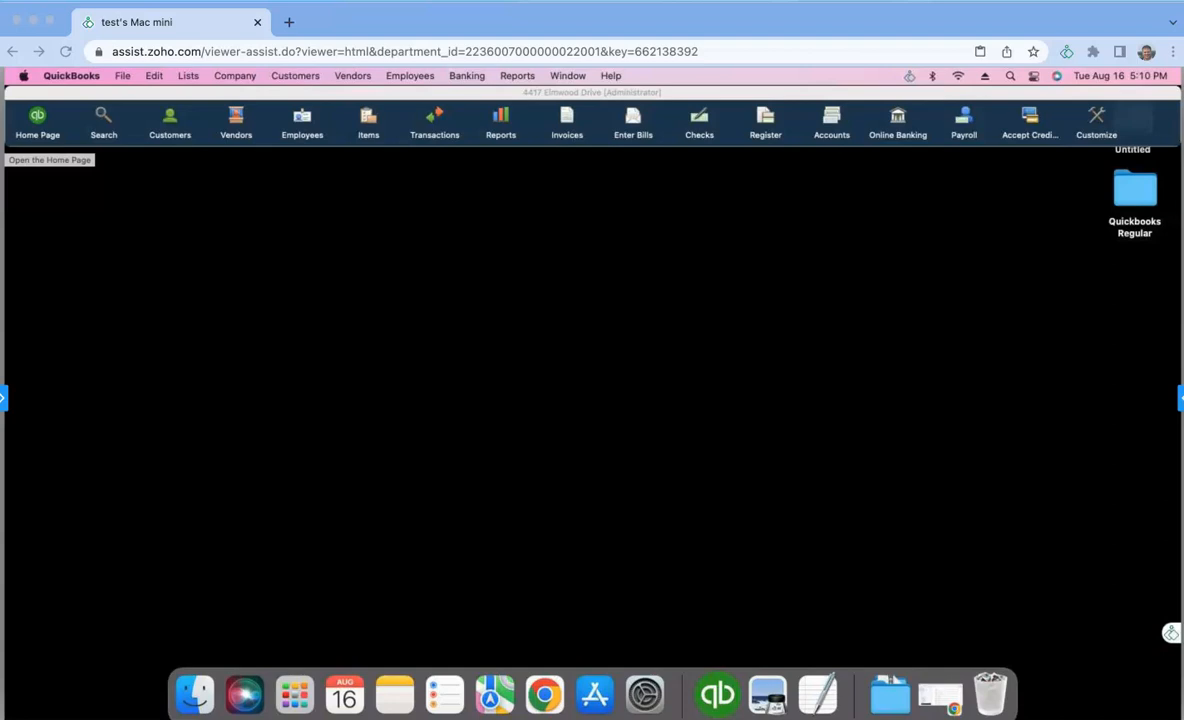
{"action": "left_click", "coordinate": [330, 91]}
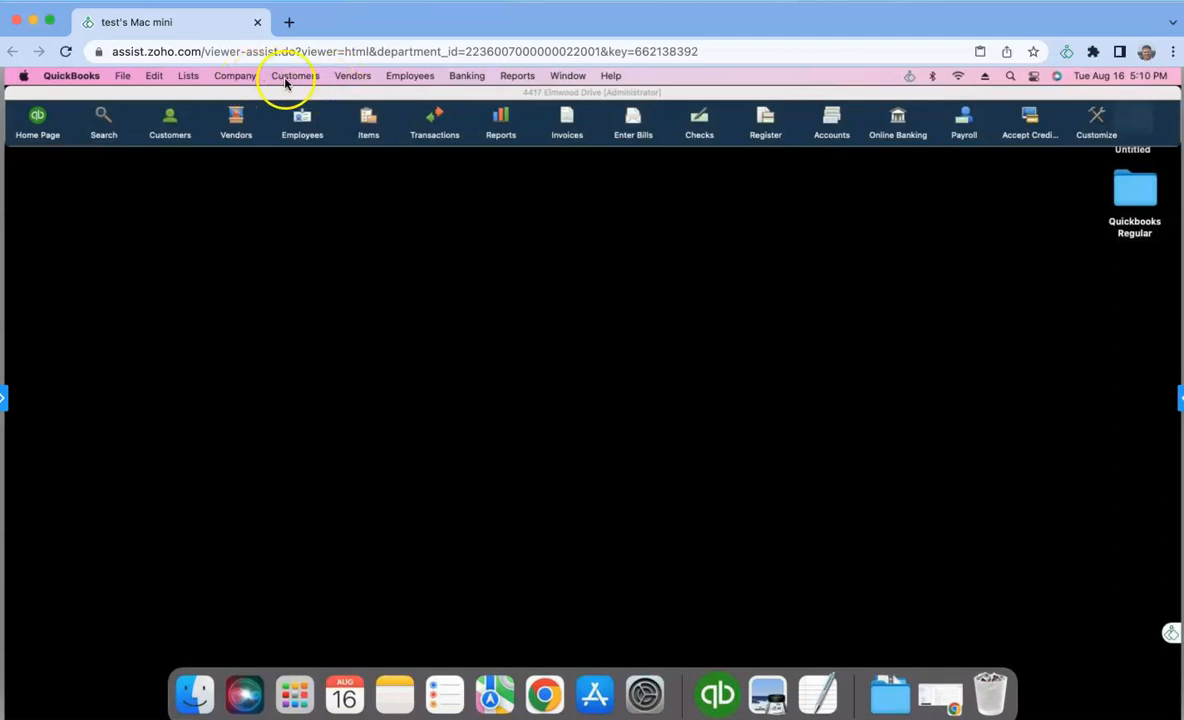
- Create a new estimate for the home project's customer job, enlarge its window, and date it 08/16/22
{"action": "left_click", "coordinate": [285, 80]}
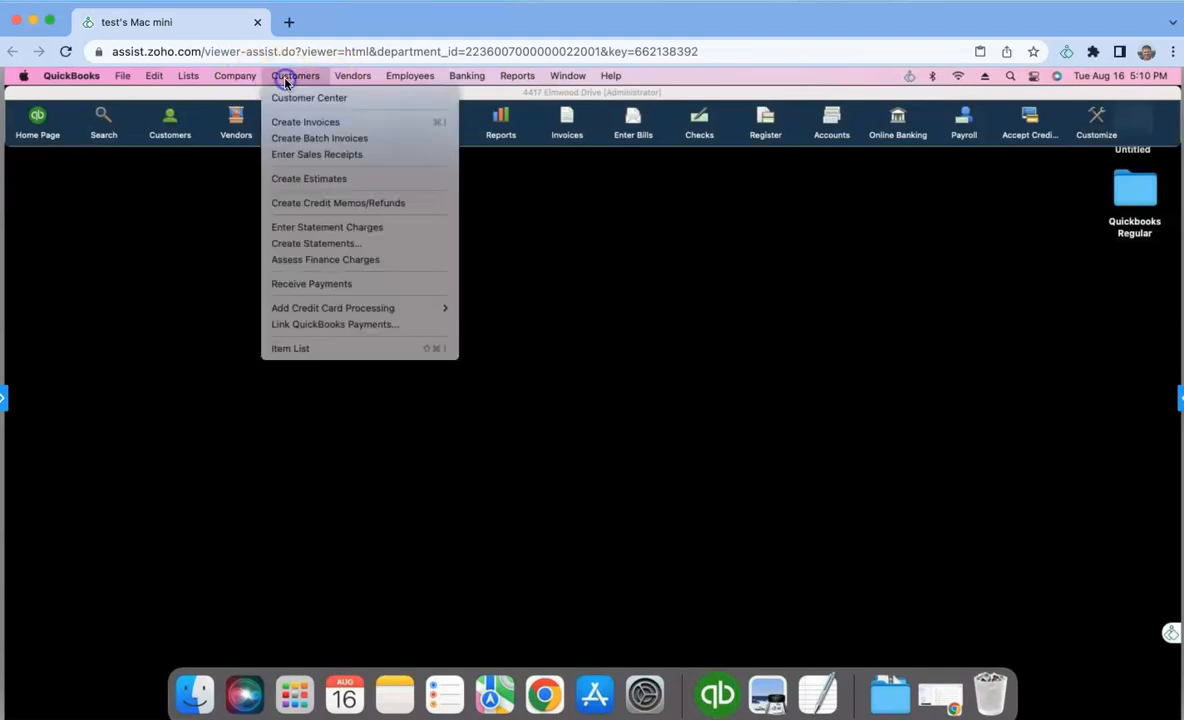
{"action": "left_click", "coordinate": [299, 181]}
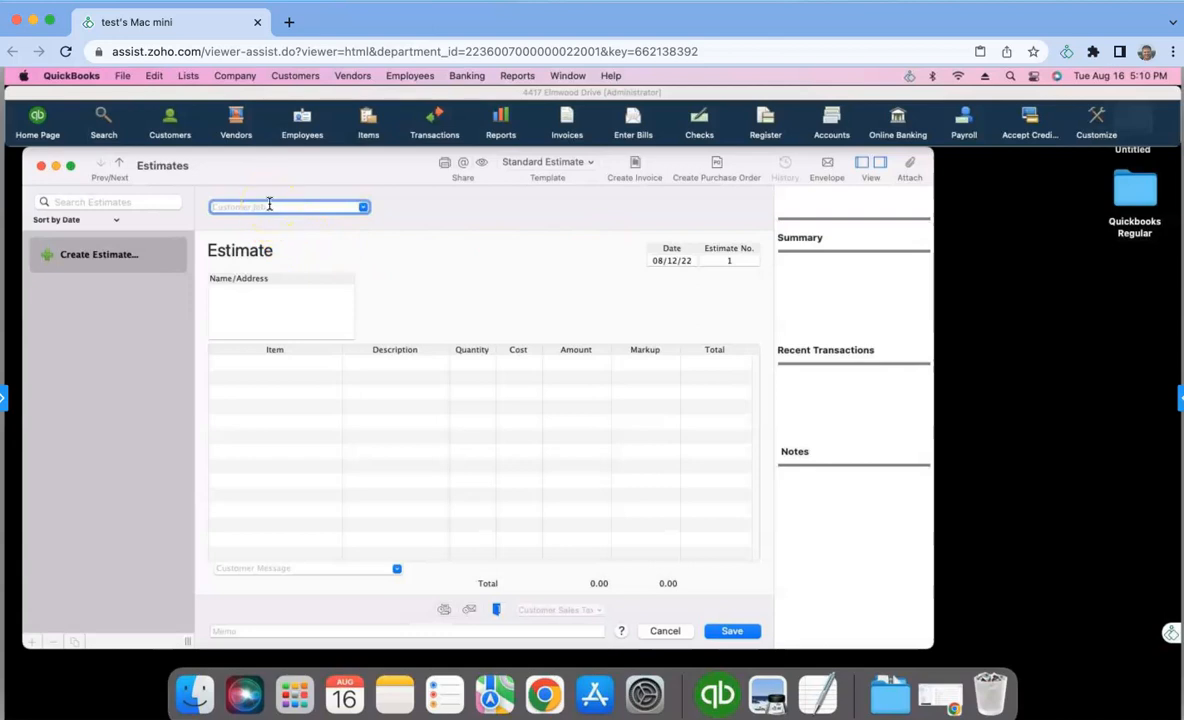
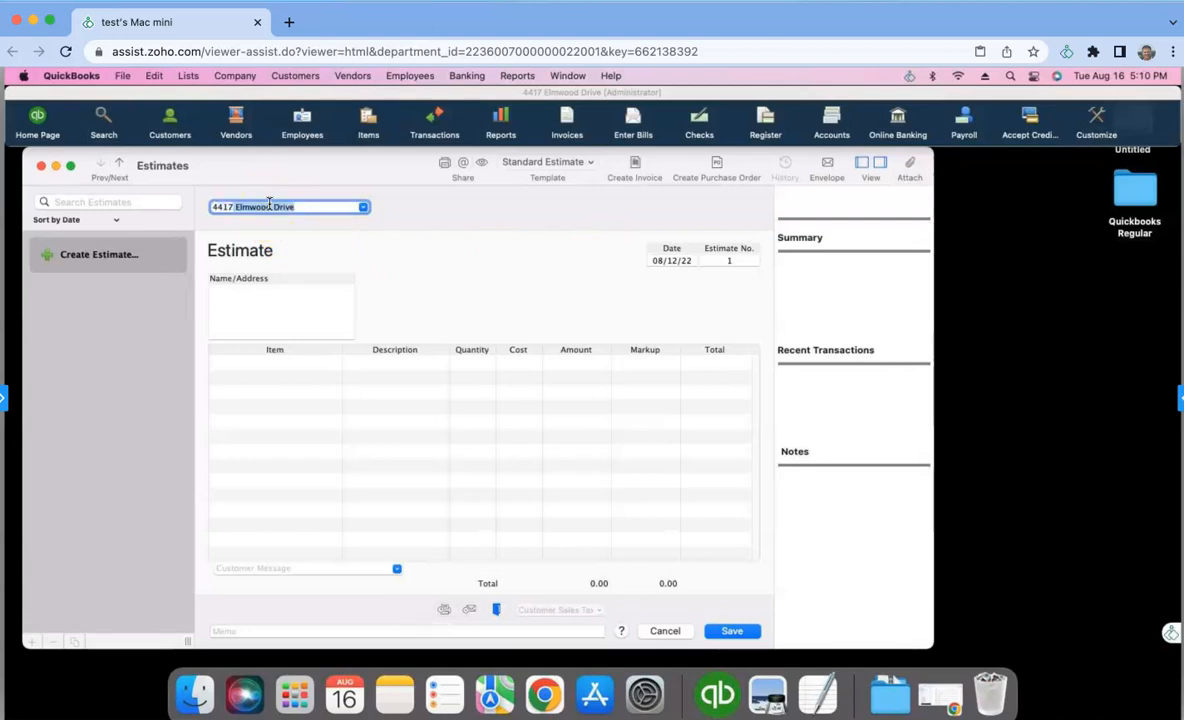
{"action": "double_click", "coordinate": [660, 158]}
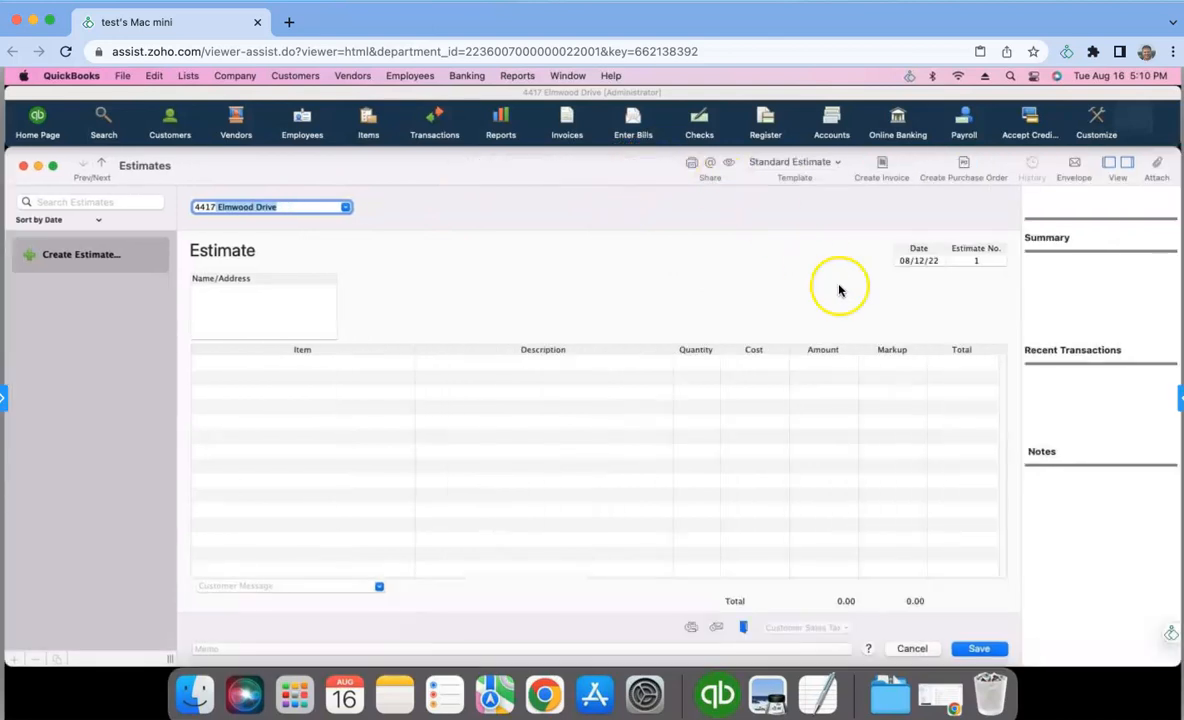
{"action": "left_click", "coordinate": [922, 261]}
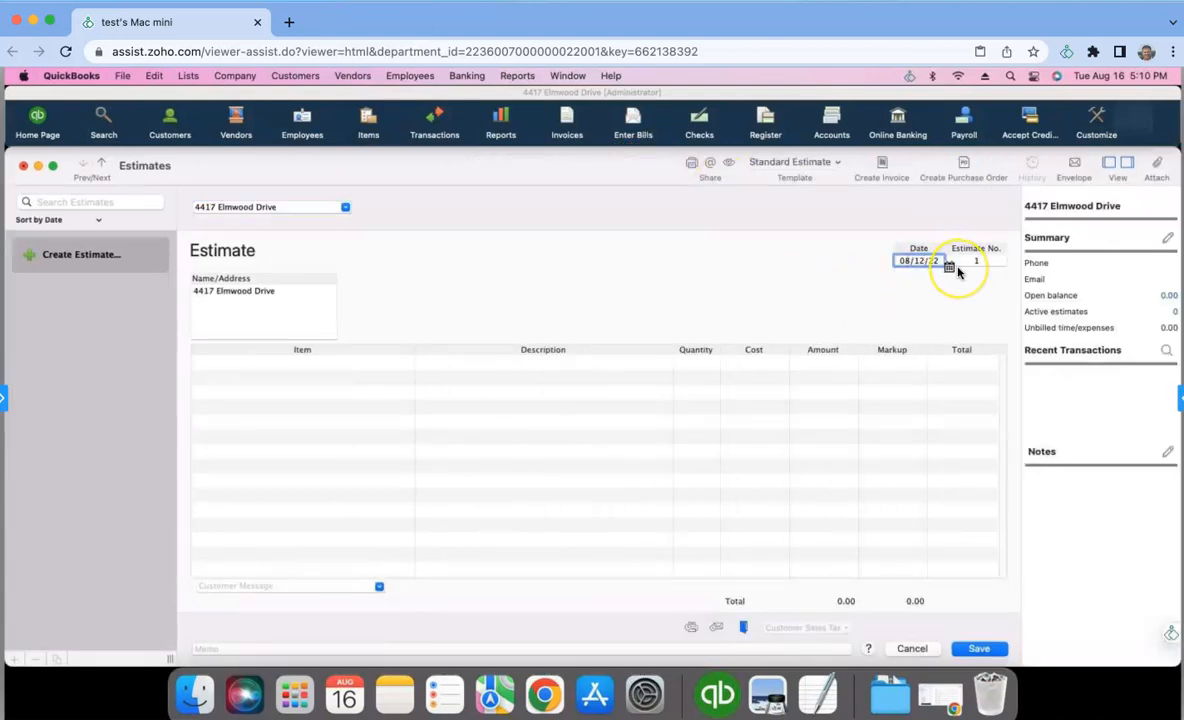
{"action": "type", "text": "16"}
- Add the 4025 Marketing item as the first estimate line with quantity 1 and cost 500.00
{"action": "left_click", "coordinate": [354, 366]}
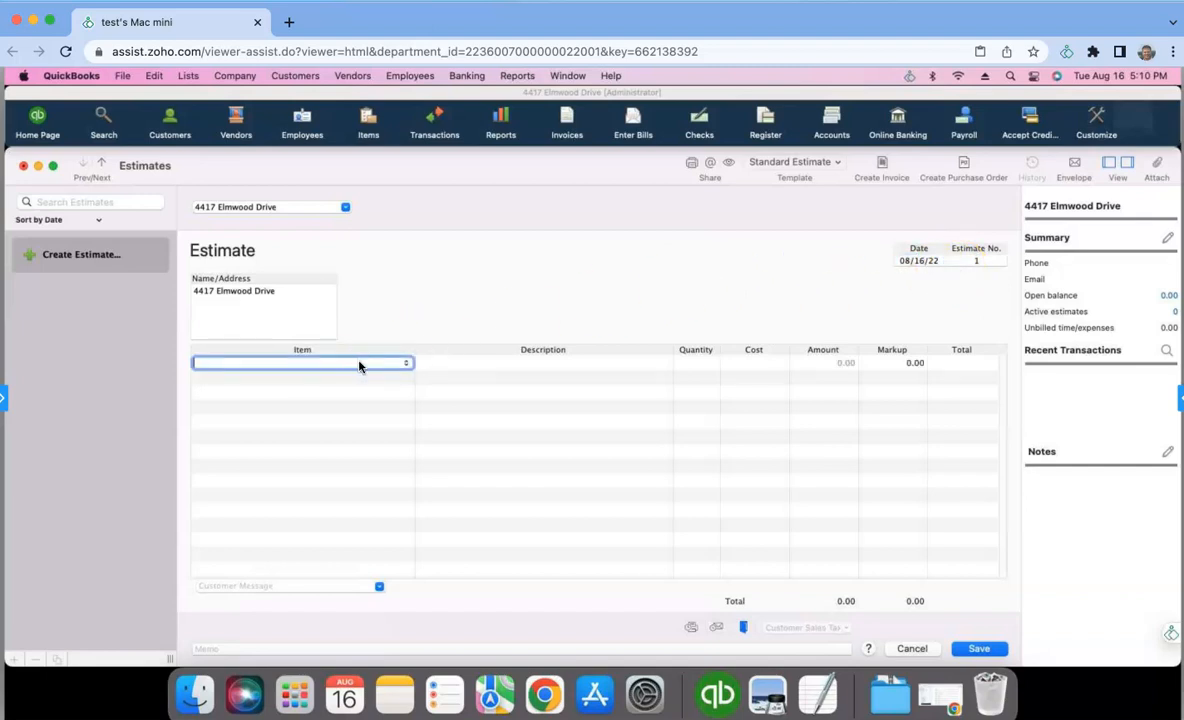
{"action": "left_click", "coordinate": [407, 363]}
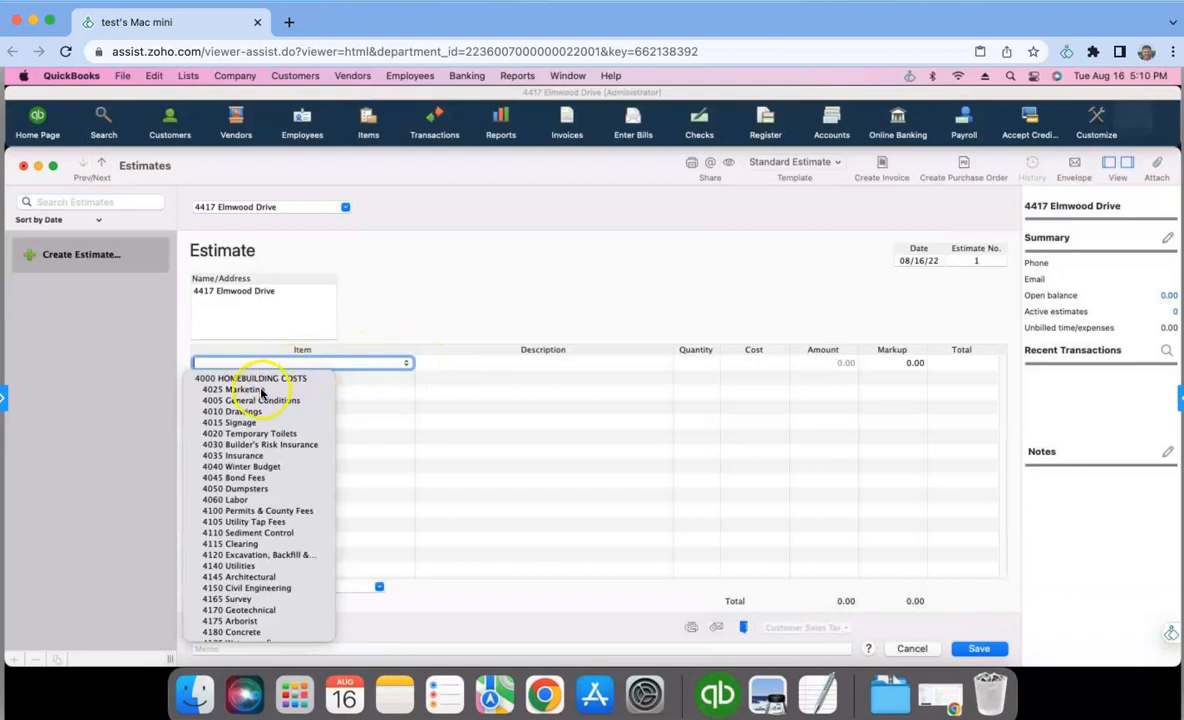
{"action": "left_click", "coordinate": [257, 390]}
{"action": "left_click", "coordinate": [695, 357]}
{"action": "type", "text": "1"}
{"action": "left_click", "coordinate": [727, 363]}
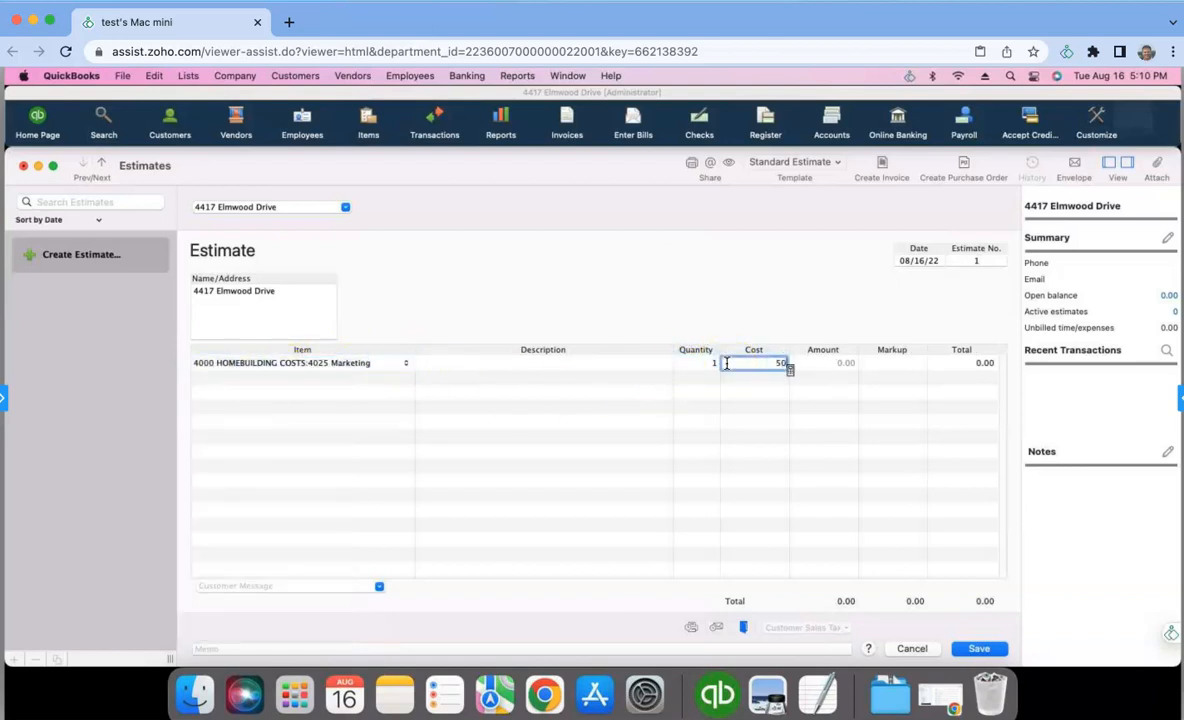
{"action": "key", "text": "Tab"}
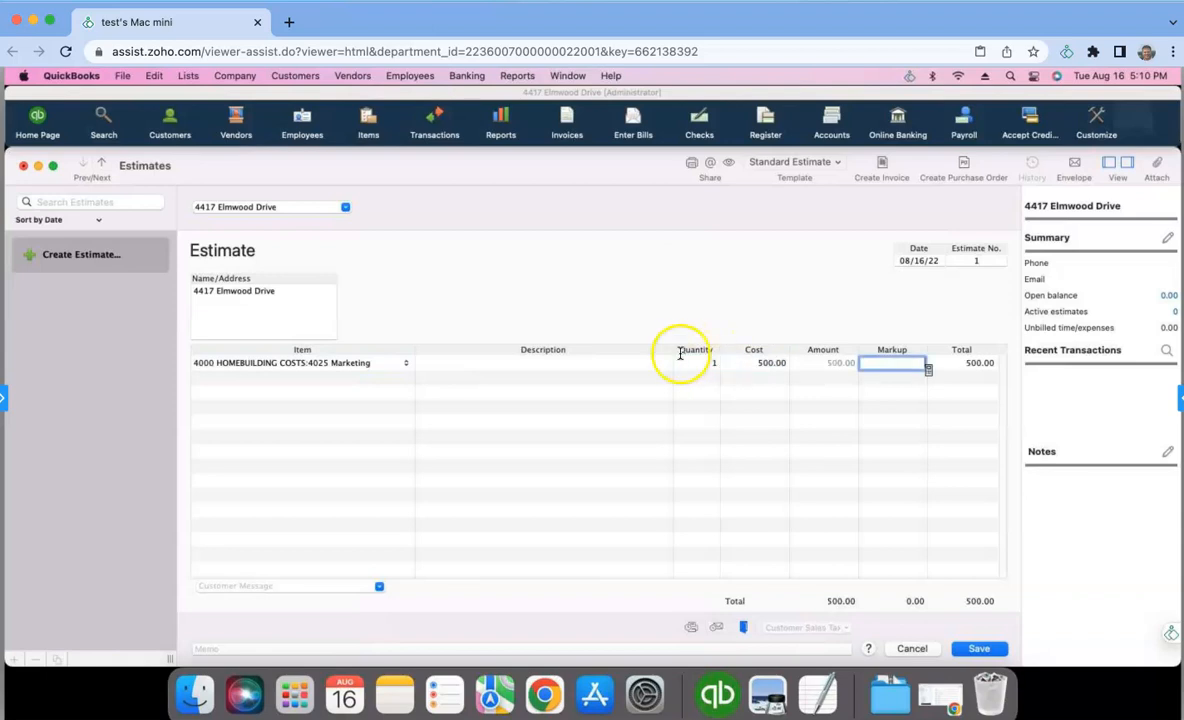
- Add the 4010 Drawings item as the second estimate line with quantity 1 and cost 280.00
{"action": "left_click", "coordinate": [401, 380]}
{"action": "left_click", "coordinate": [405, 377]}
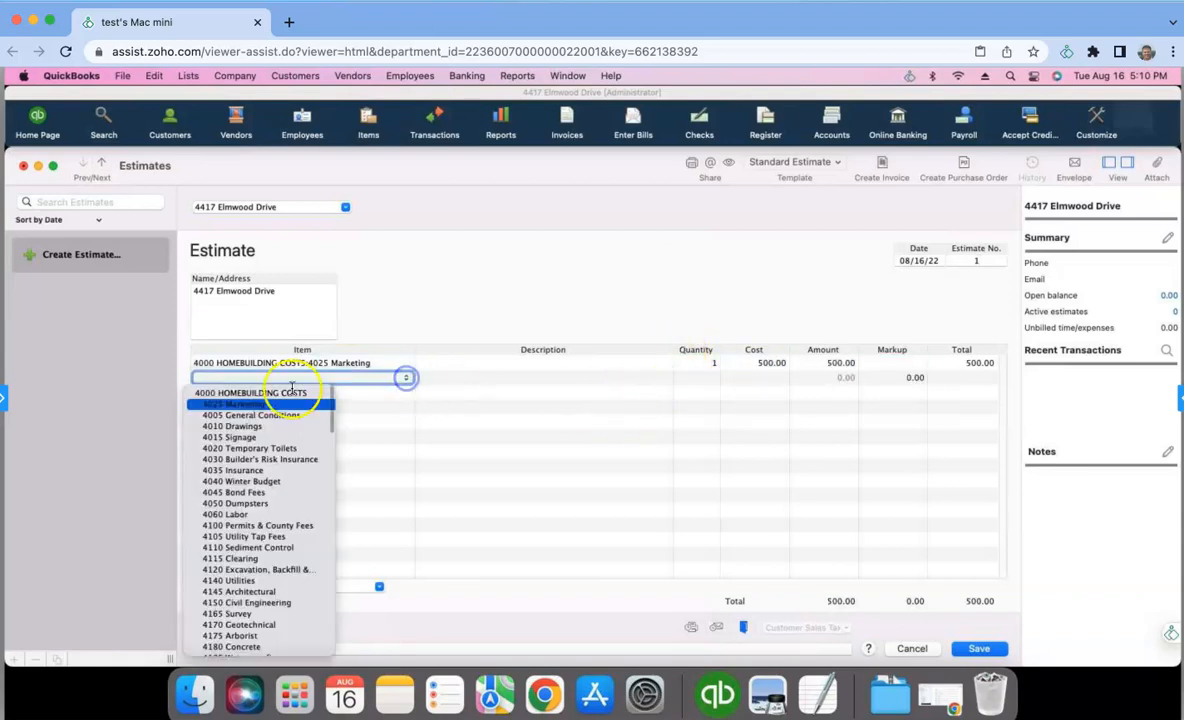
{"action": "left_click", "coordinate": [250, 426]}
{"action": "left_click", "coordinate": [709, 378]}
{"action": "type", "text": "1"}
{"action": "key", "text": "Tab"}
{"action": "key", "text": "Tab"}
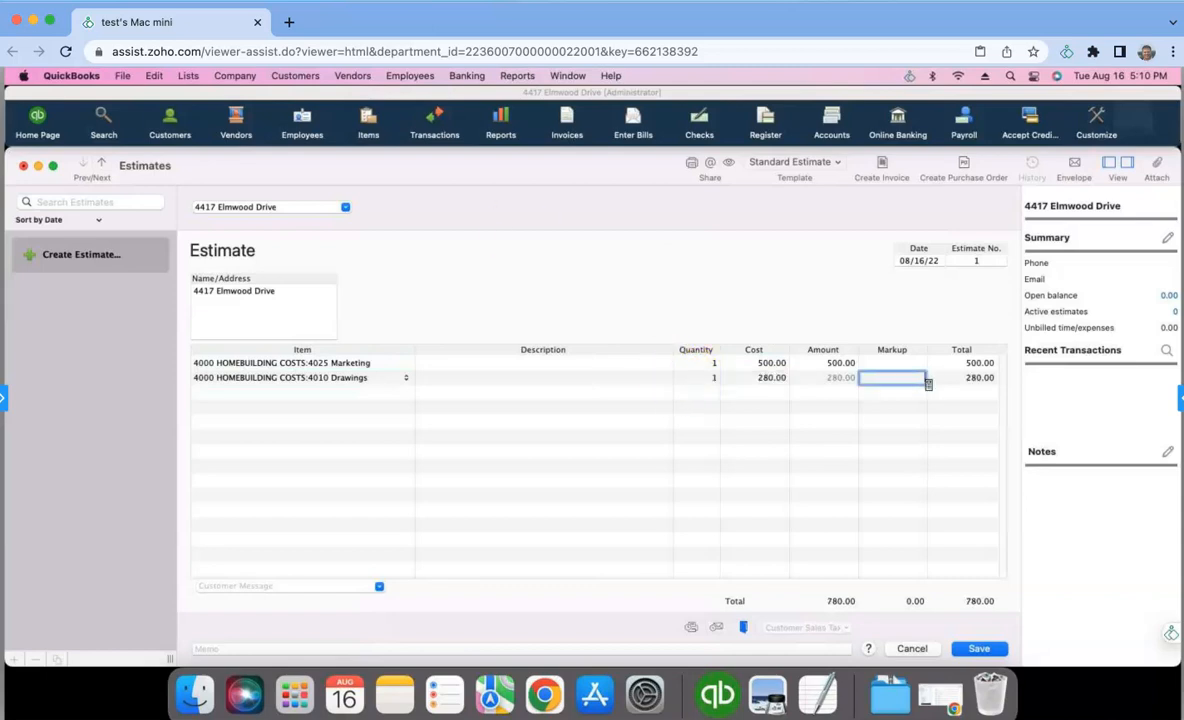
- Switch to the Google Sheets budget and examine its cost lines from 5005 Marketing through Total Service
{"action": "key", "text": "super+Tab"}
{"action": "left_click_drag", "start_coordinate": [953, 27], "coordinate": [790, 14]}
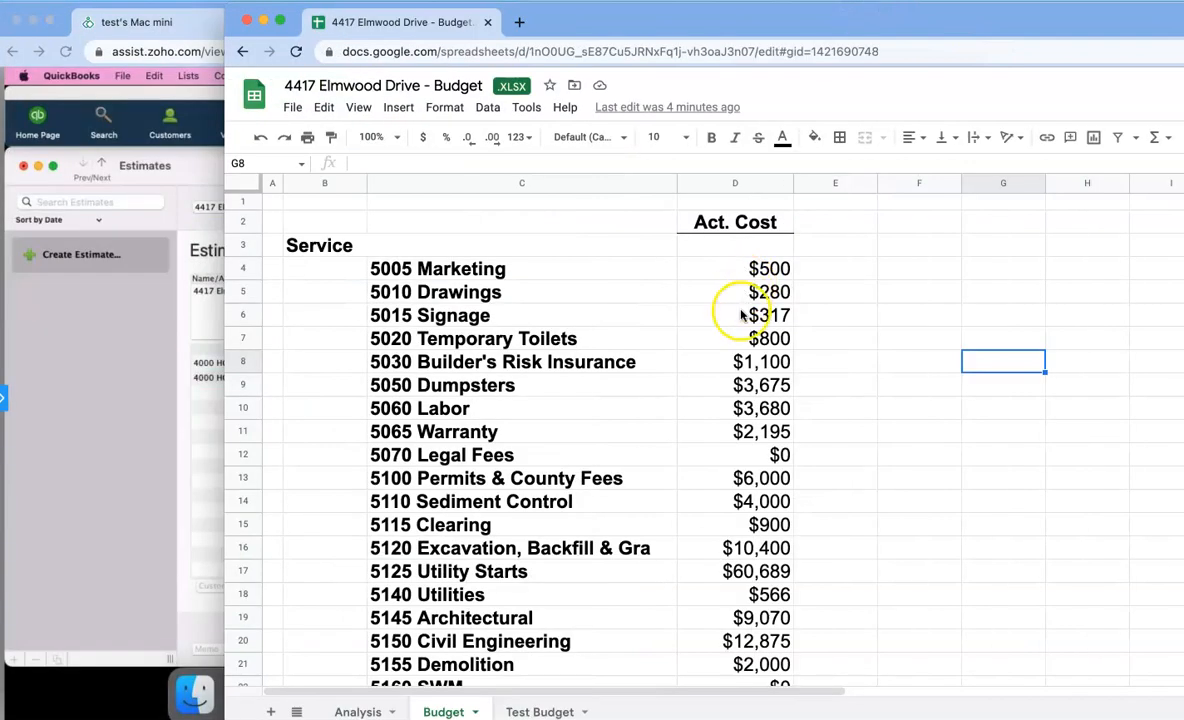
{"action": "double_click", "coordinate": [835, 21]}
{"action": "left_click_drag", "start_coordinate": [222, 268], "coordinate": [476, 592]}
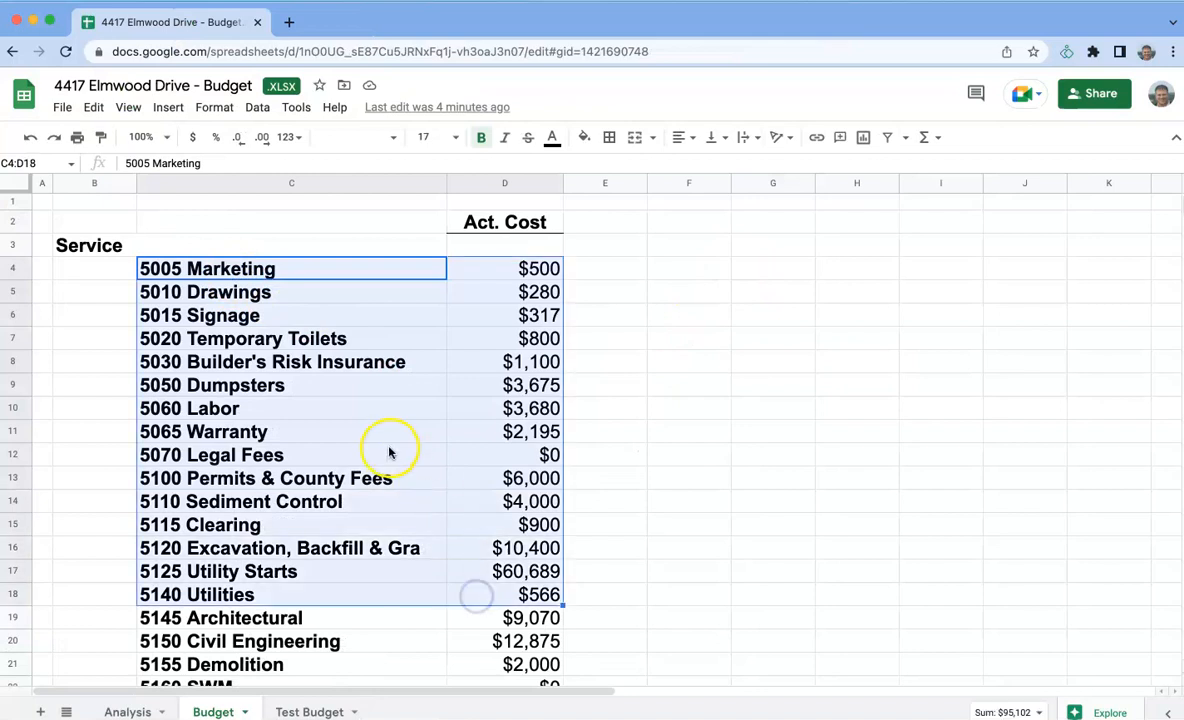
{"action": "scroll", "coordinate": [390, 455], "scroll_direction": "down", "scroll_amount": 10}
{"action": "scroll", "coordinate": [385, 448], "scroll_direction": "down", "scroll_amount": 5}
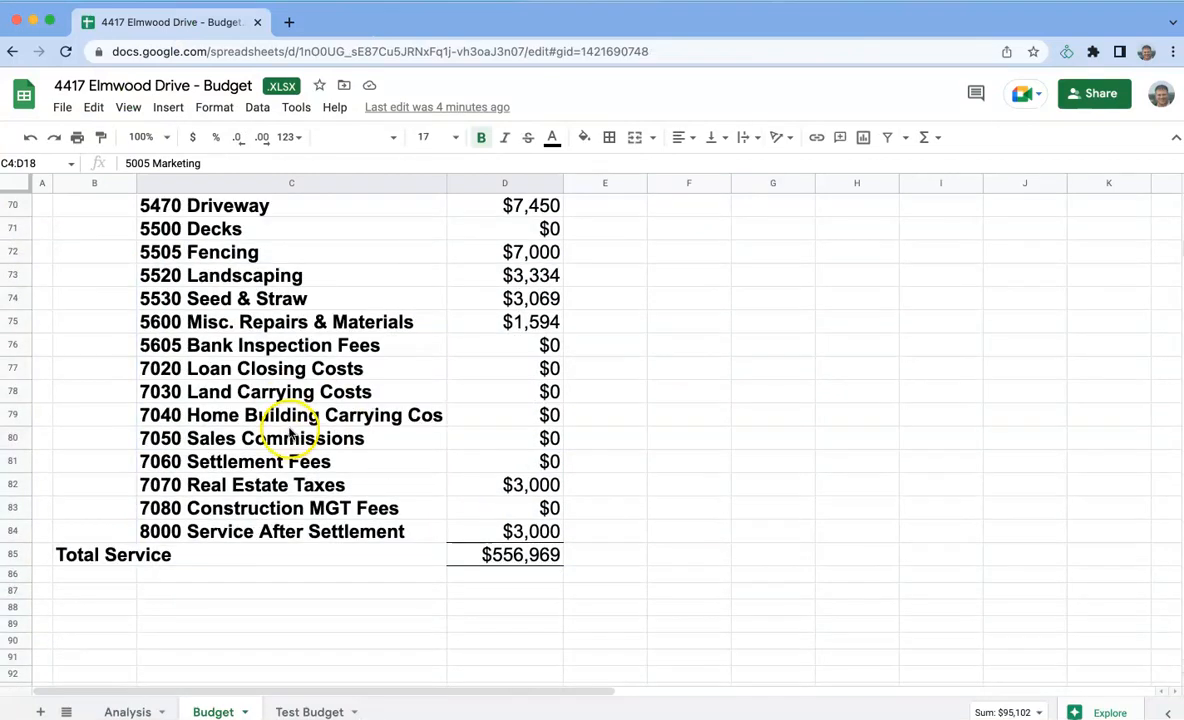
{"action": "scroll", "coordinate": [299, 423], "scroll_direction": "up", "scroll_amount": 13}
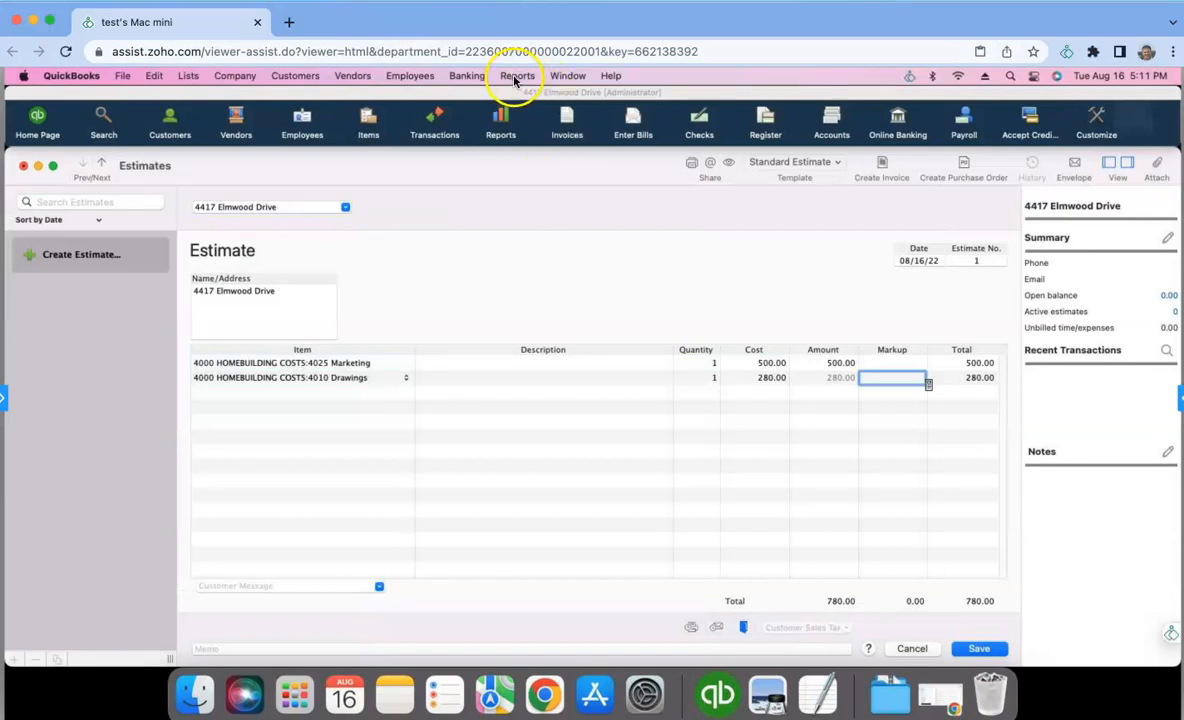
- View the Job Estimates vs. Actuals Detail report for the same job in QuickBooks again and close it
{"action": "left_click", "coordinate": [515, 78]}
{"action": "mouse_move", "coordinate": [543, 260]}
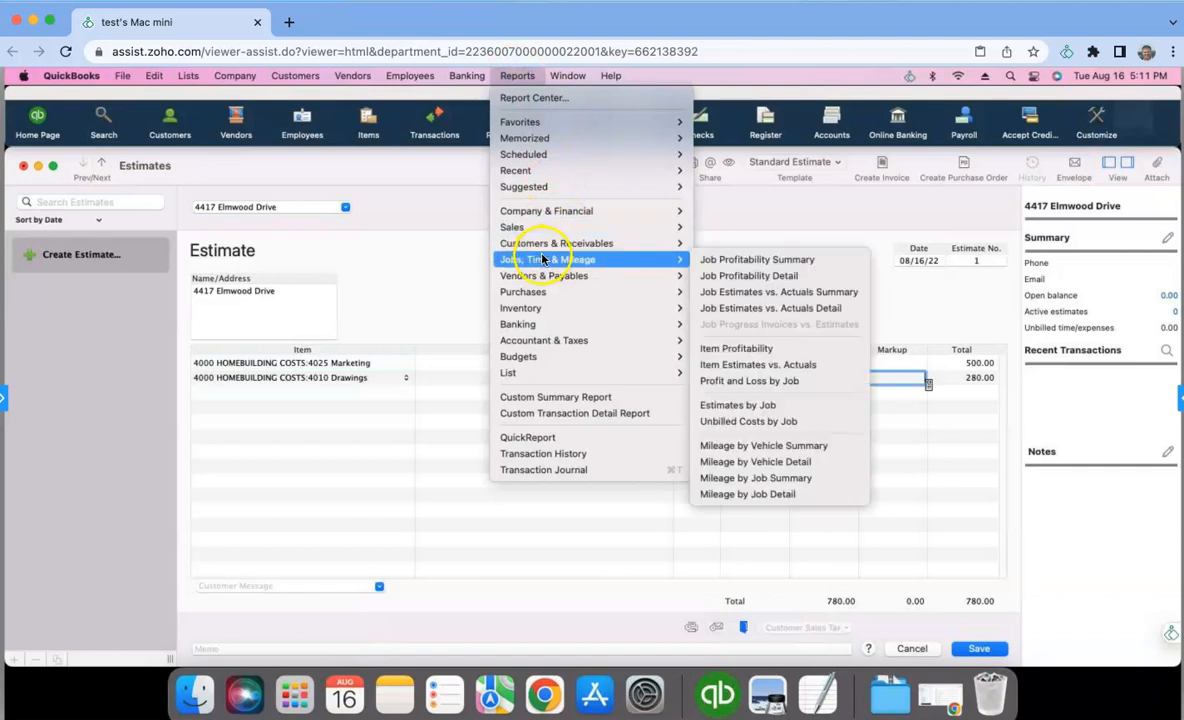
{"action": "left_click", "coordinate": [740, 310]}
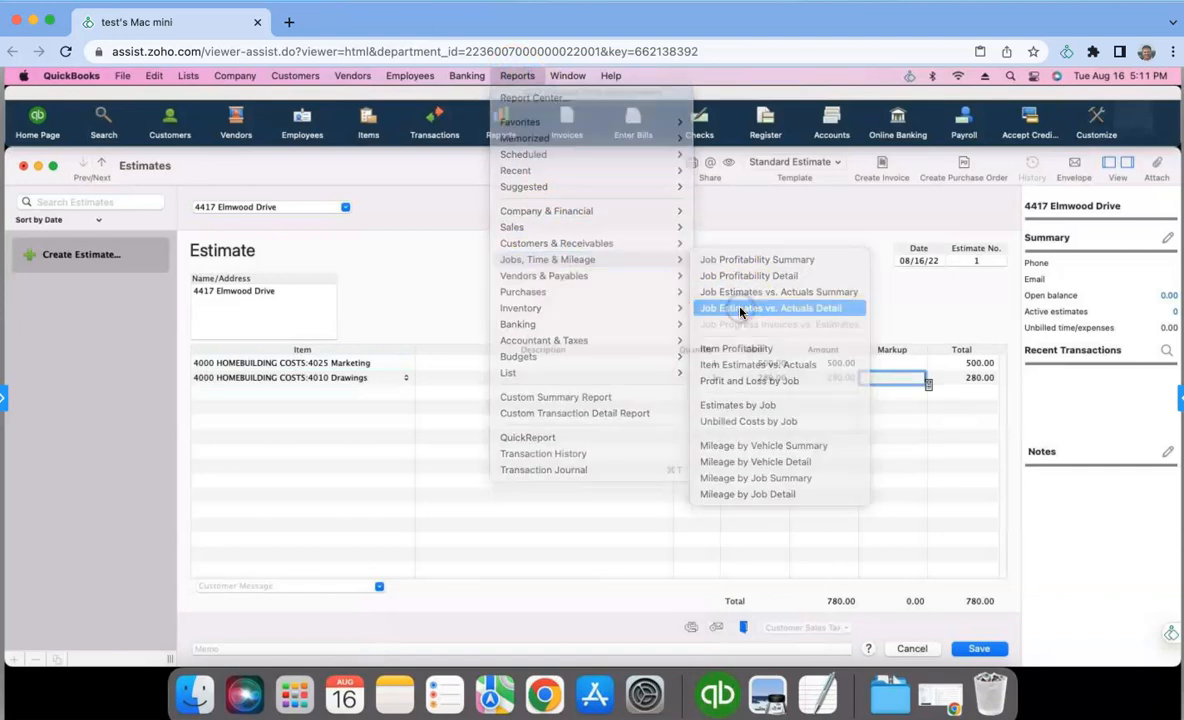
{"action": "left_click", "coordinate": [408, 270]}
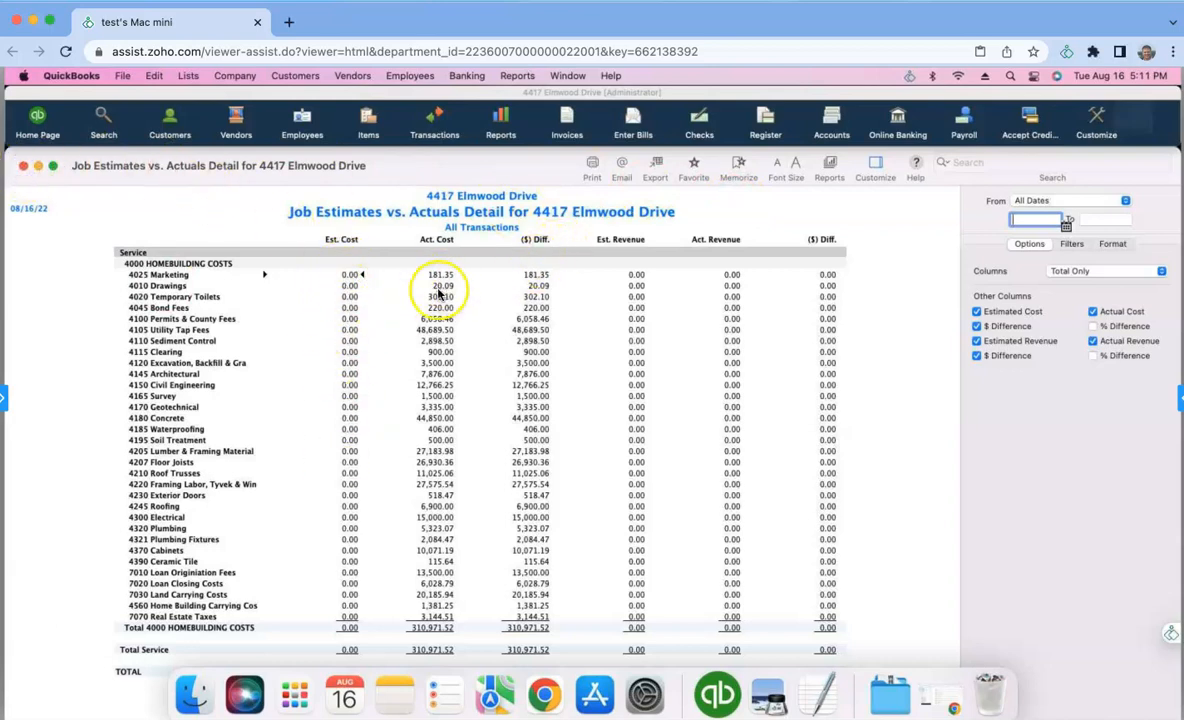
{"action": "left_click", "coordinate": [23, 167]}
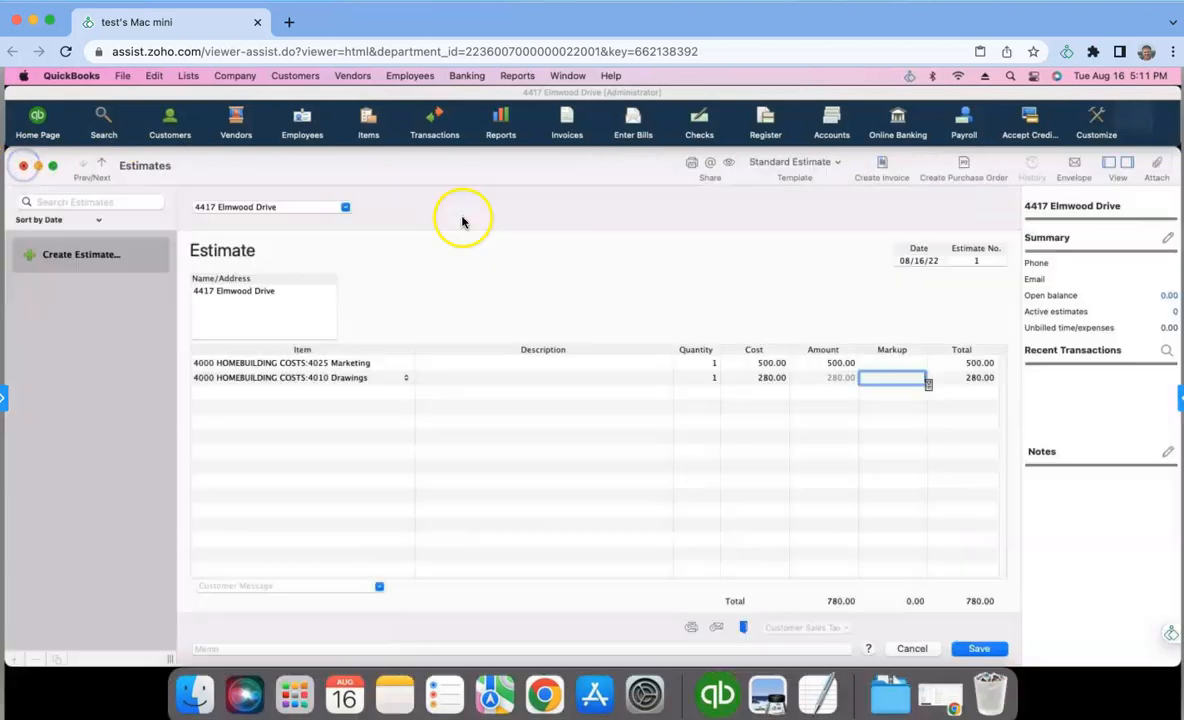
- Add the 4020 Temporary Toilets item as the third estimate line with quantity 1 and cost 800.00
{"action": "left_click", "coordinate": [396, 392]}
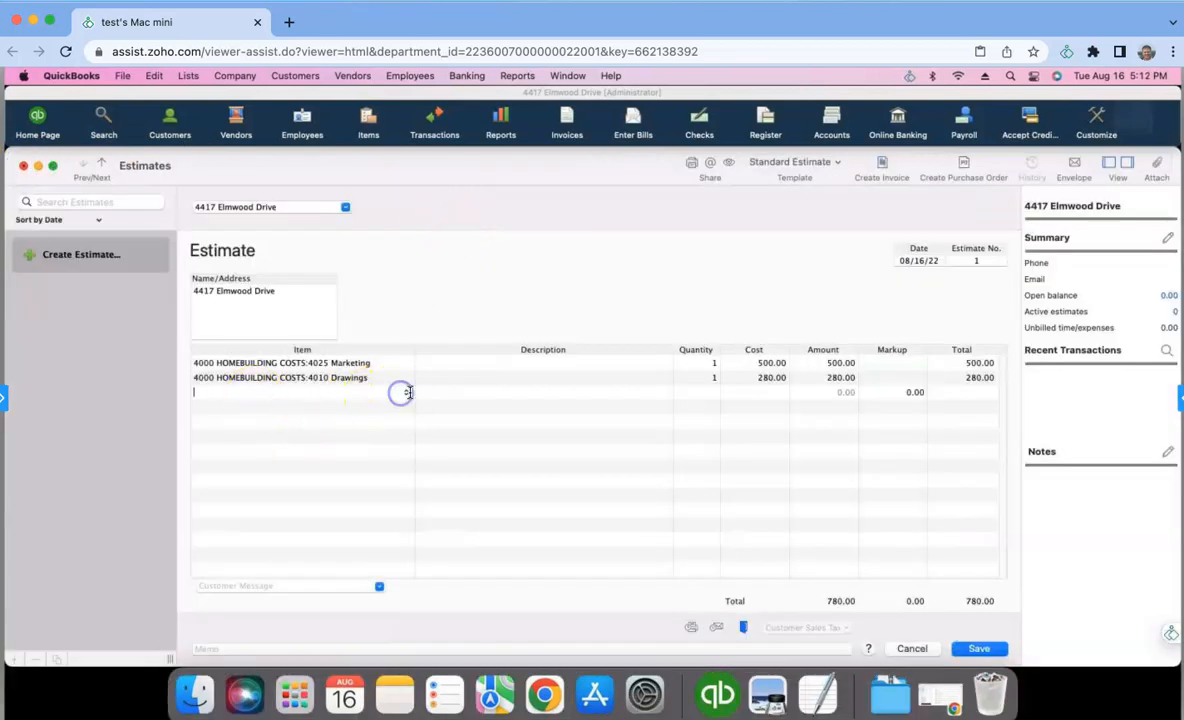
{"action": "left_click", "coordinate": [405, 392]}
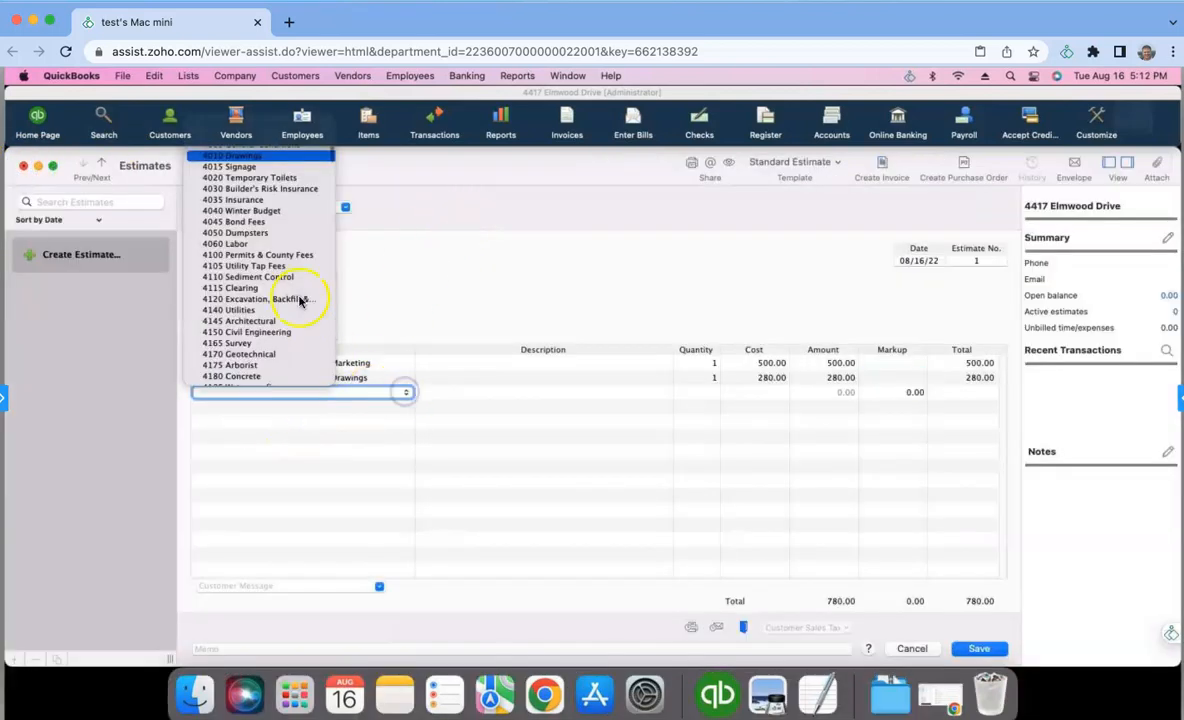
{"action": "left_click", "coordinate": [296, 185]}
{"action": "left_click", "coordinate": [697, 392]}
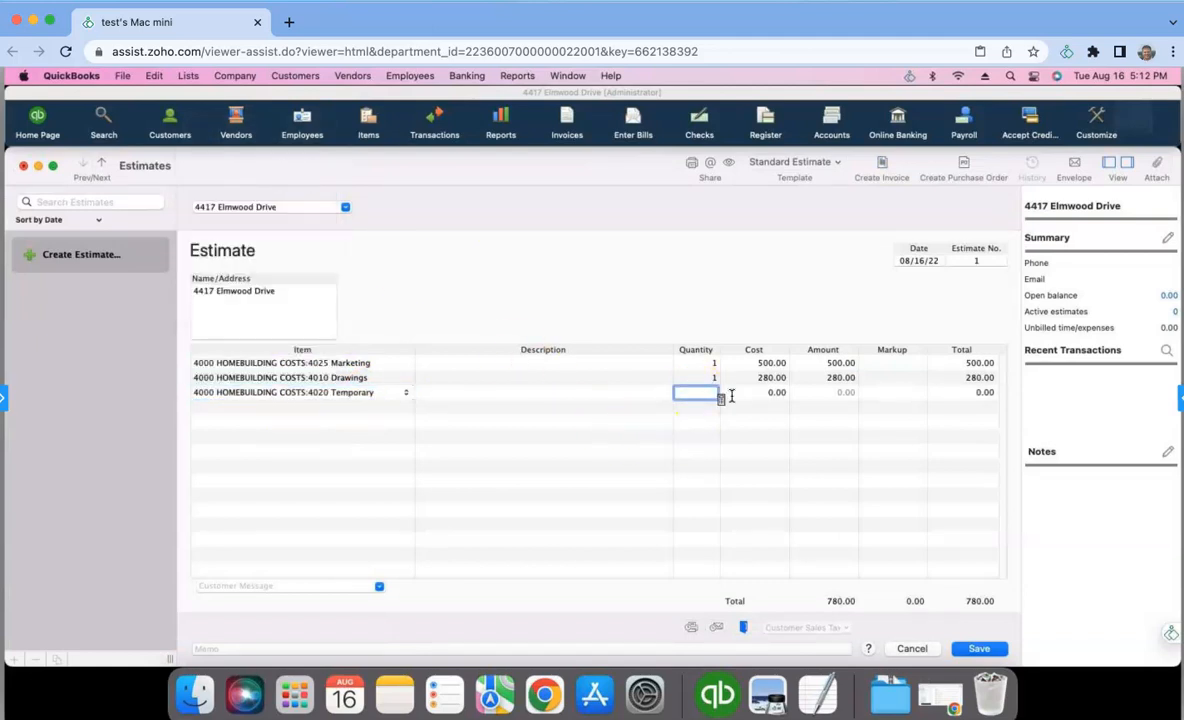
{"action": "type", "text": "1"}
{"action": "key", "text": "Tab"}
{"action": "type", "text": "80"}
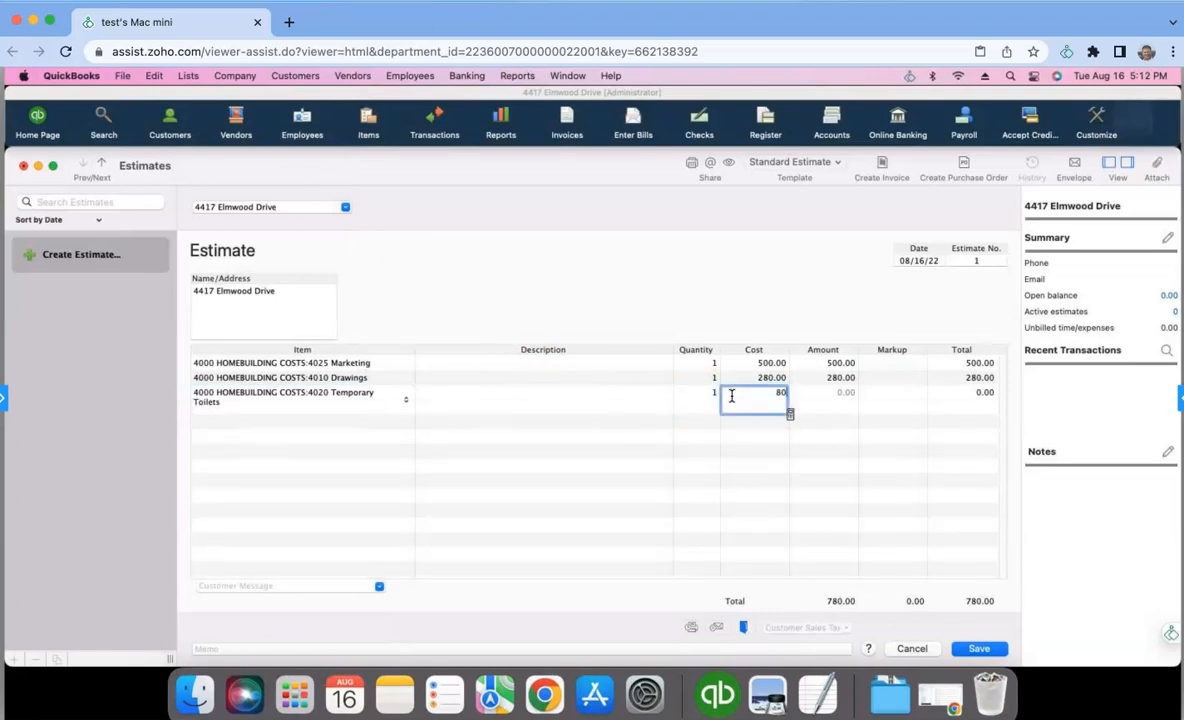
{"action": "key", "text": "Tab"}
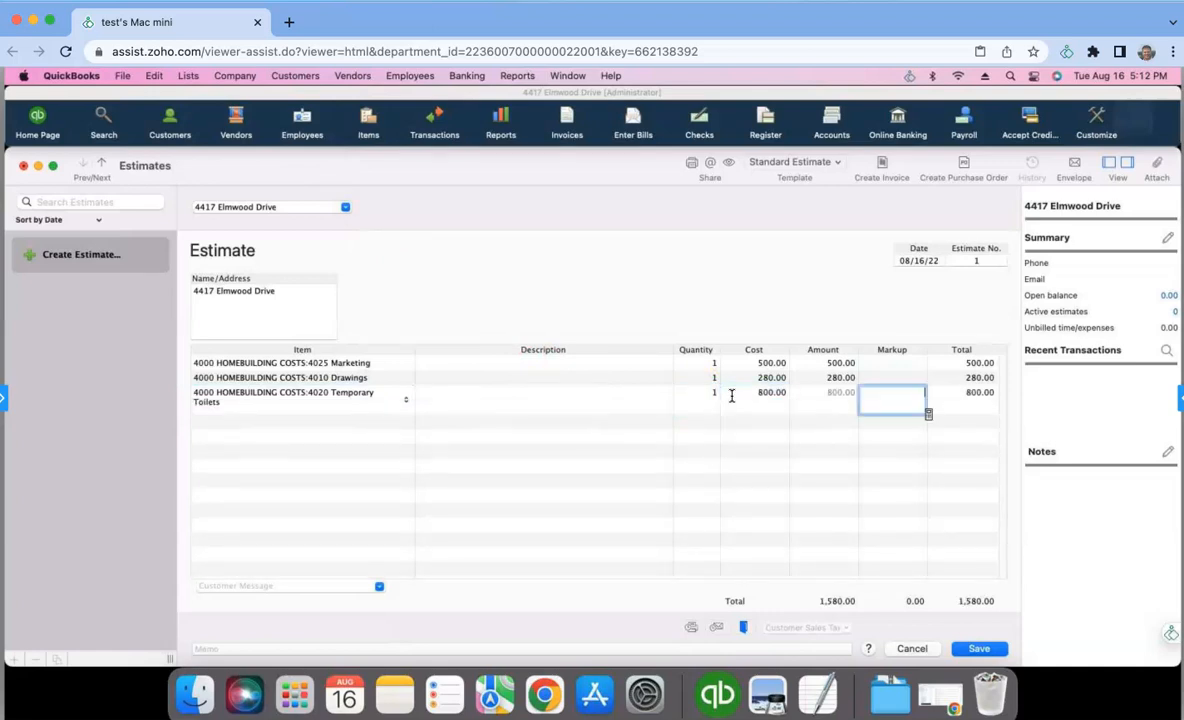
- Add the 4100 Permits & County Fees item as the fourth estimate line with quantity 1 and cost 6,000.00
{"action": "left_click", "coordinate": [403, 412]}
{"action": "left_click", "coordinate": [405, 408]}
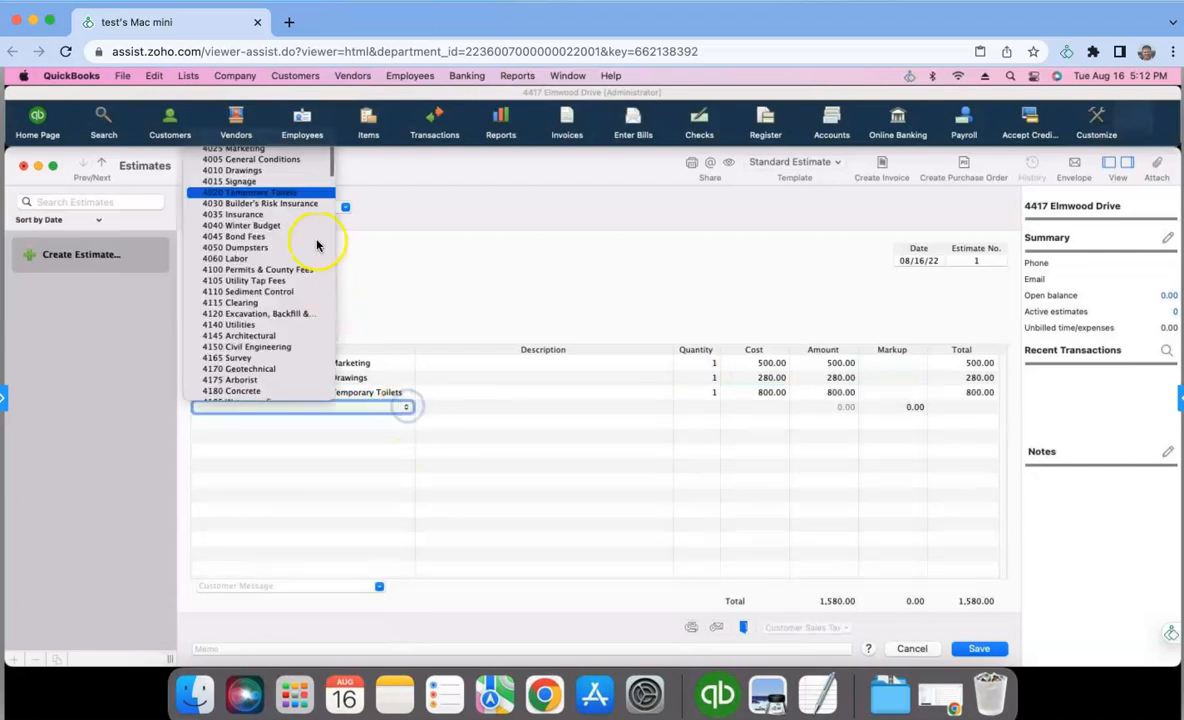
{"action": "left_click", "coordinate": [281, 272]}
{"action": "left_click", "coordinate": [705, 407]}
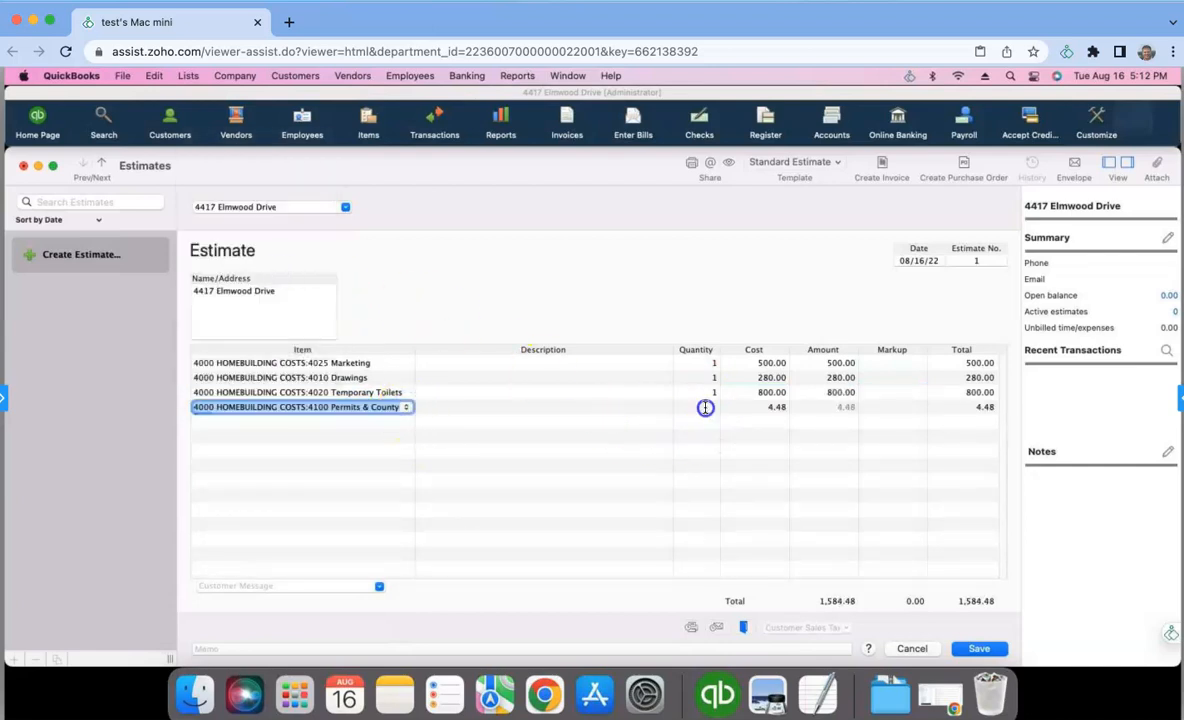
{"action": "key", "text": "Tab"}
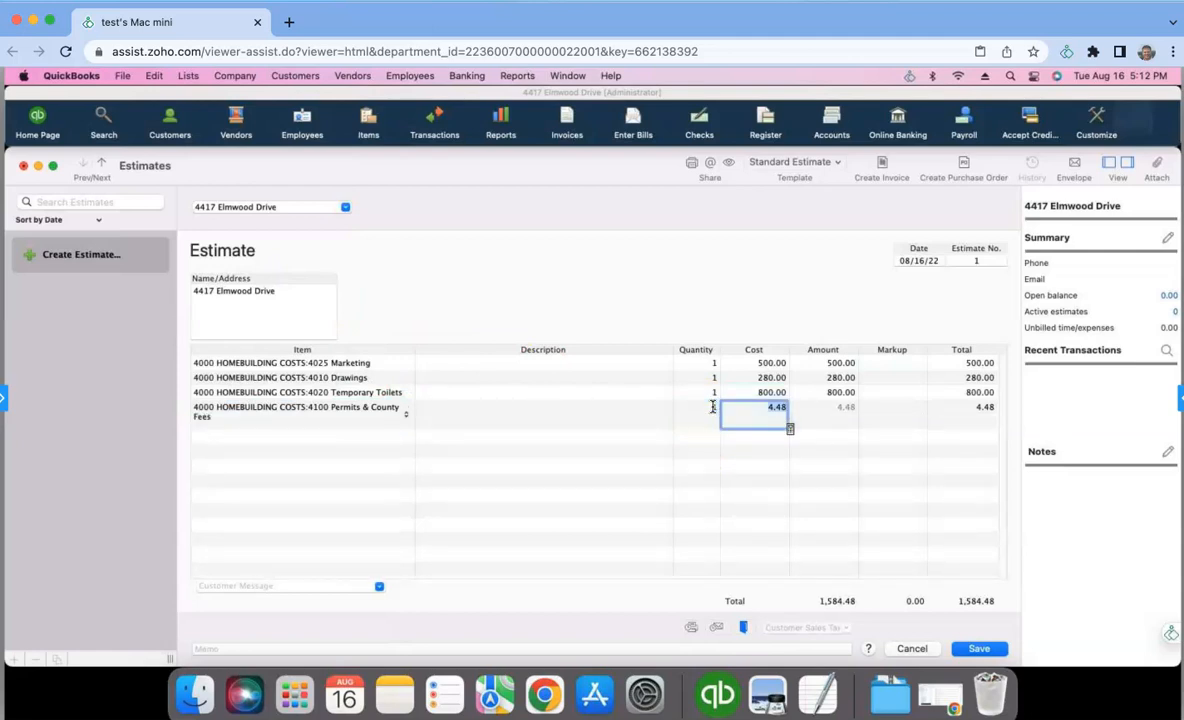
{"action": "type", "text": "6000"}
{"action": "key", "text": "Tab"}
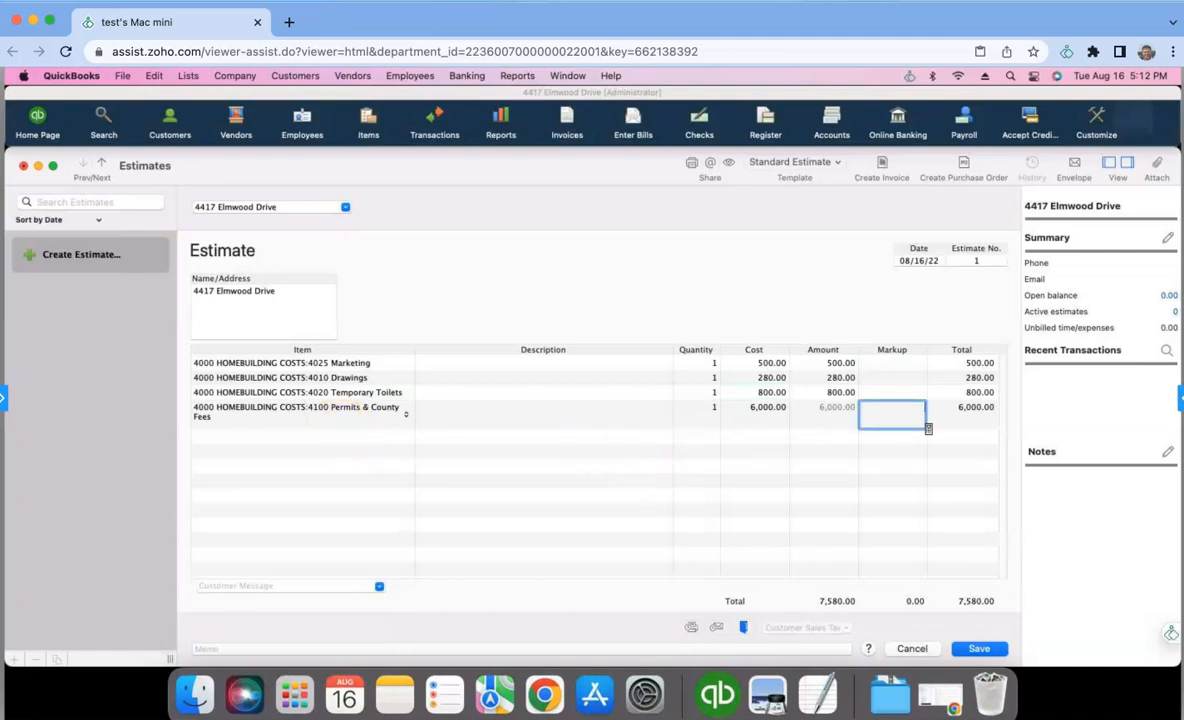
- Check the cost lines in the Google Sheets budget, return to QuickBooks, and save and close the estimate
{"action": "left_click_drag", "start_coordinate": [2, 14], "coordinate": [899, 10]}
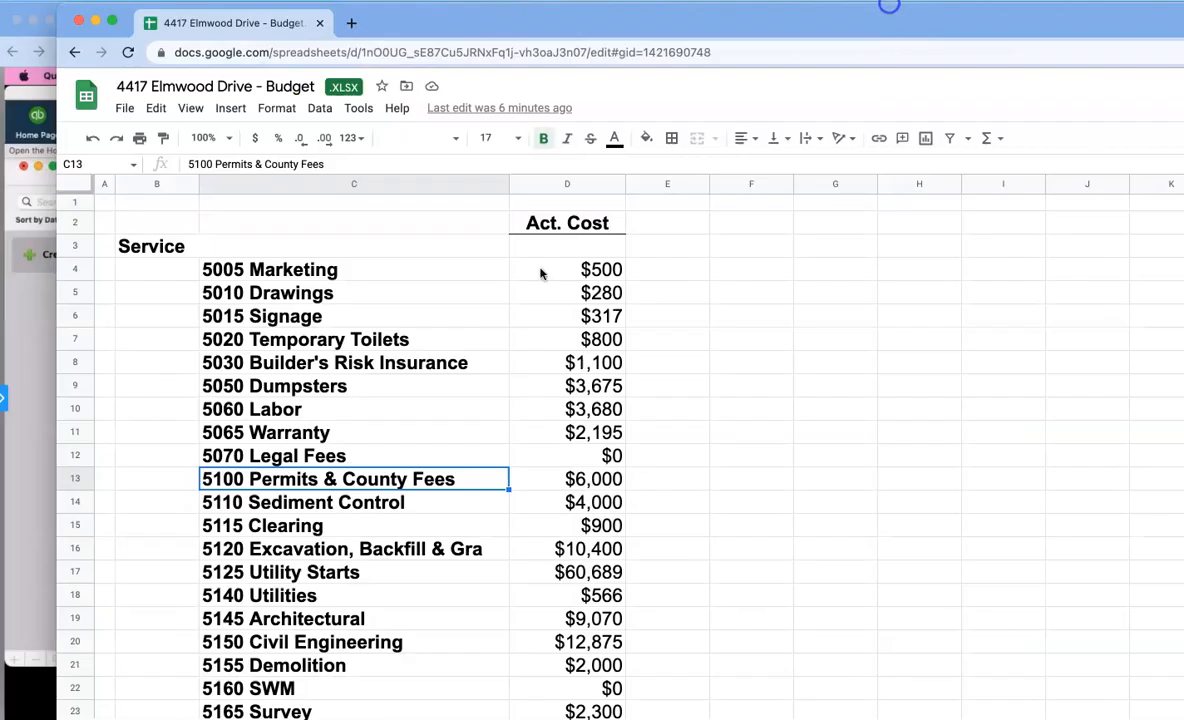
{"action": "left_click_drag", "start_coordinate": [751, 27], "coordinate": [0, 90]}
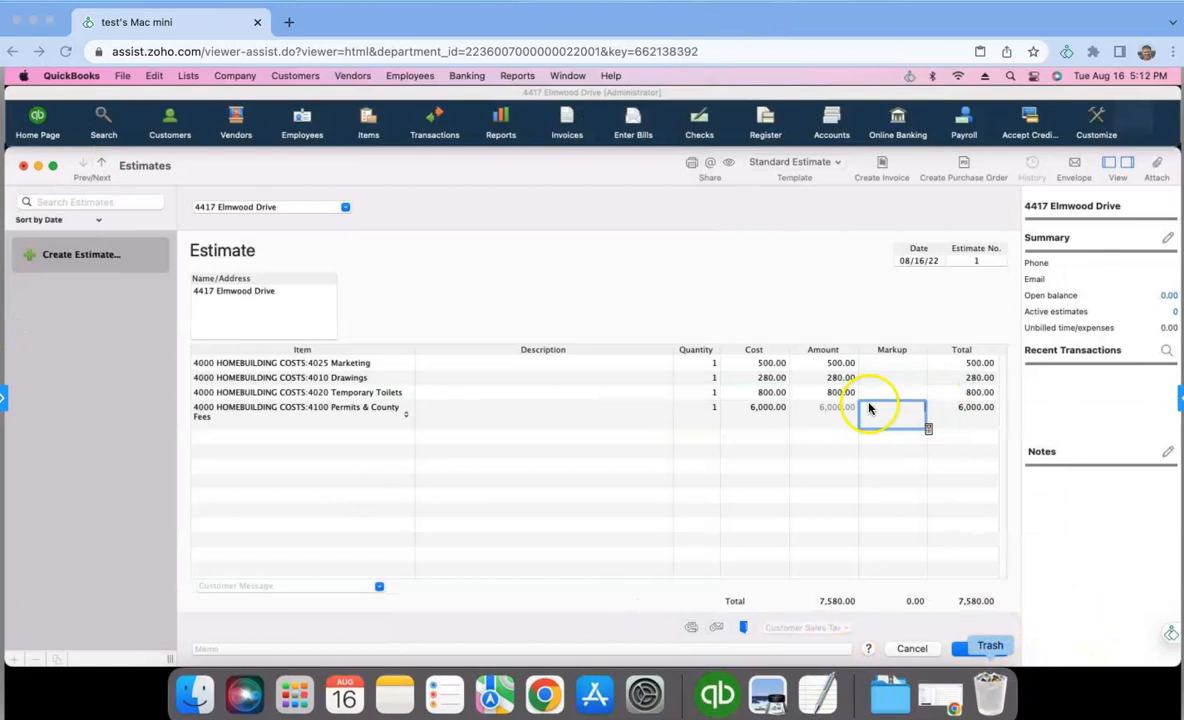
{"action": "left_click", "coordinate": [972, 652]}
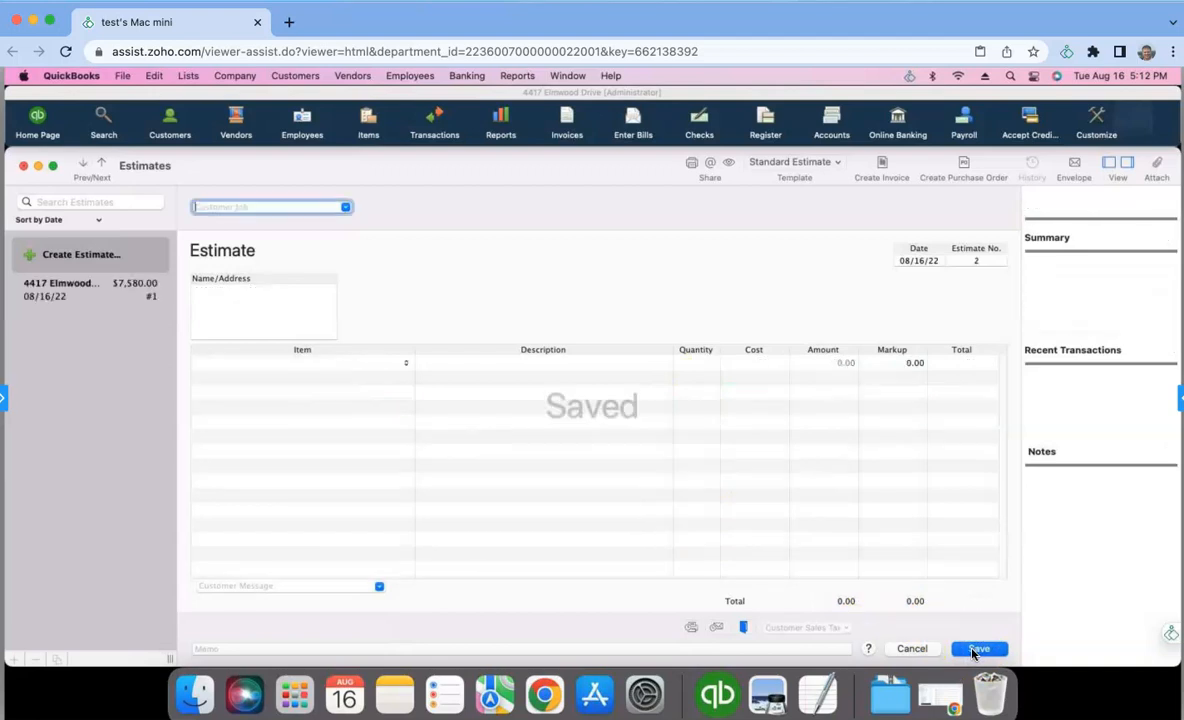
{"action": "left_click", "coordinate": [22, 168]}
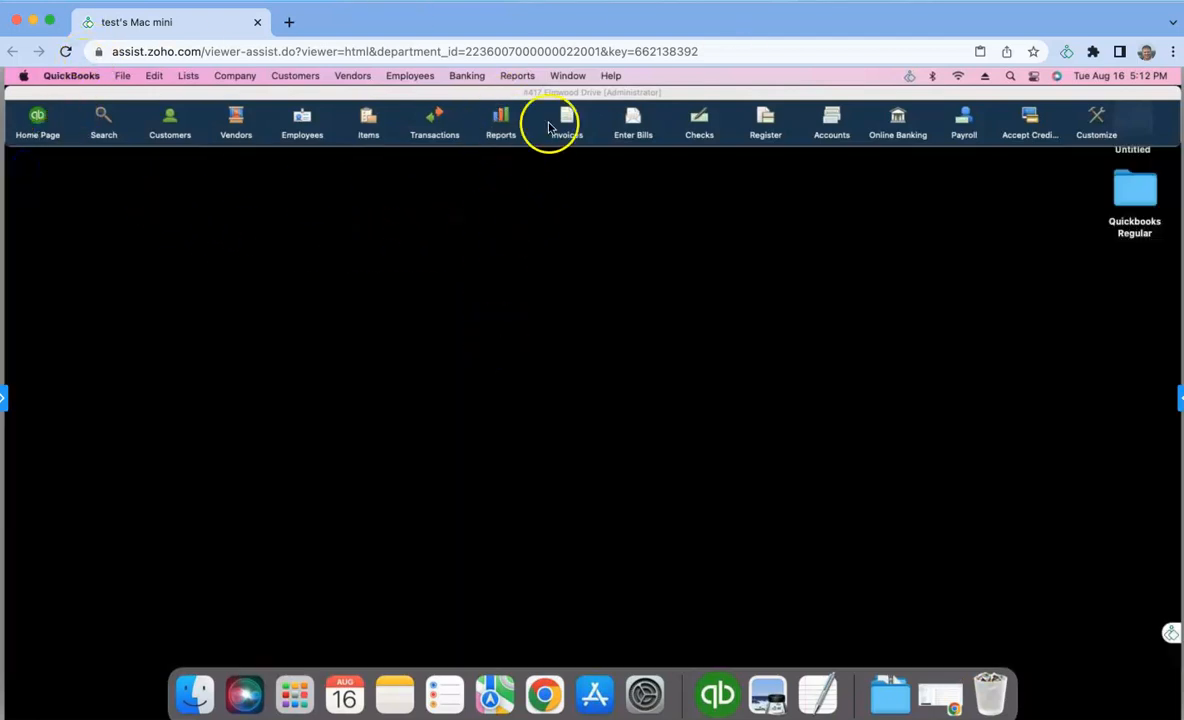
{"action": "left_click", "coordinate": [527, 77]}
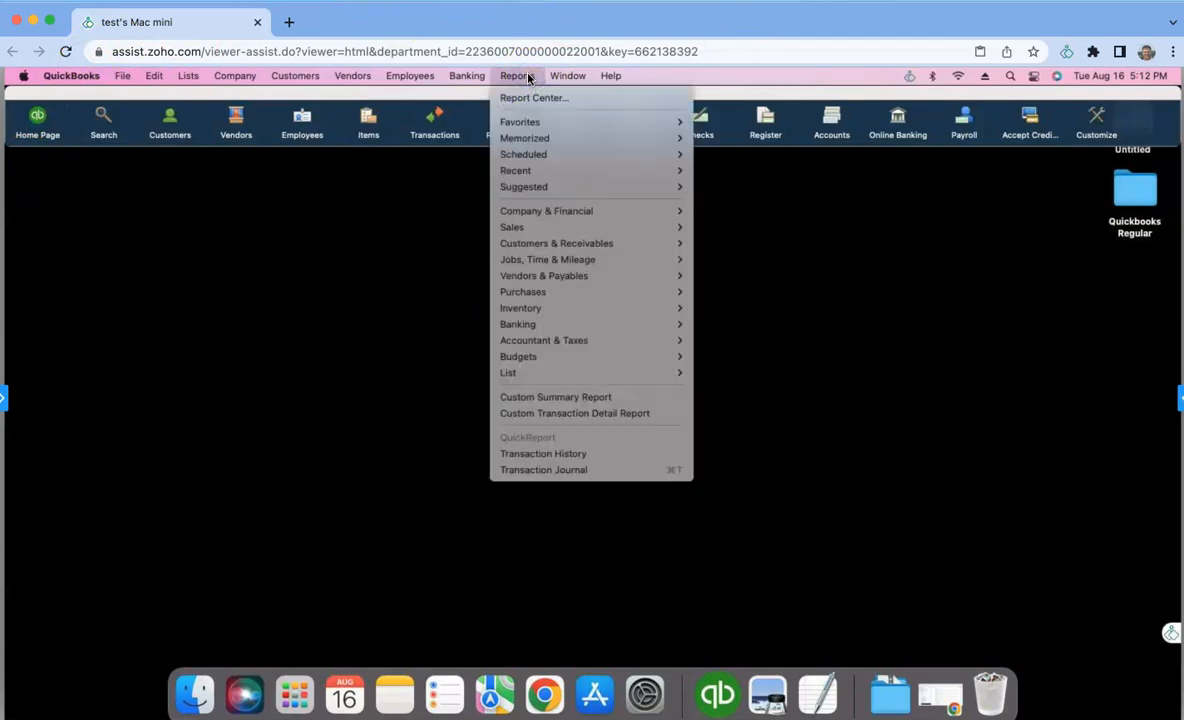
{"action": "mouse_move", "coordinate": [510, 260]}
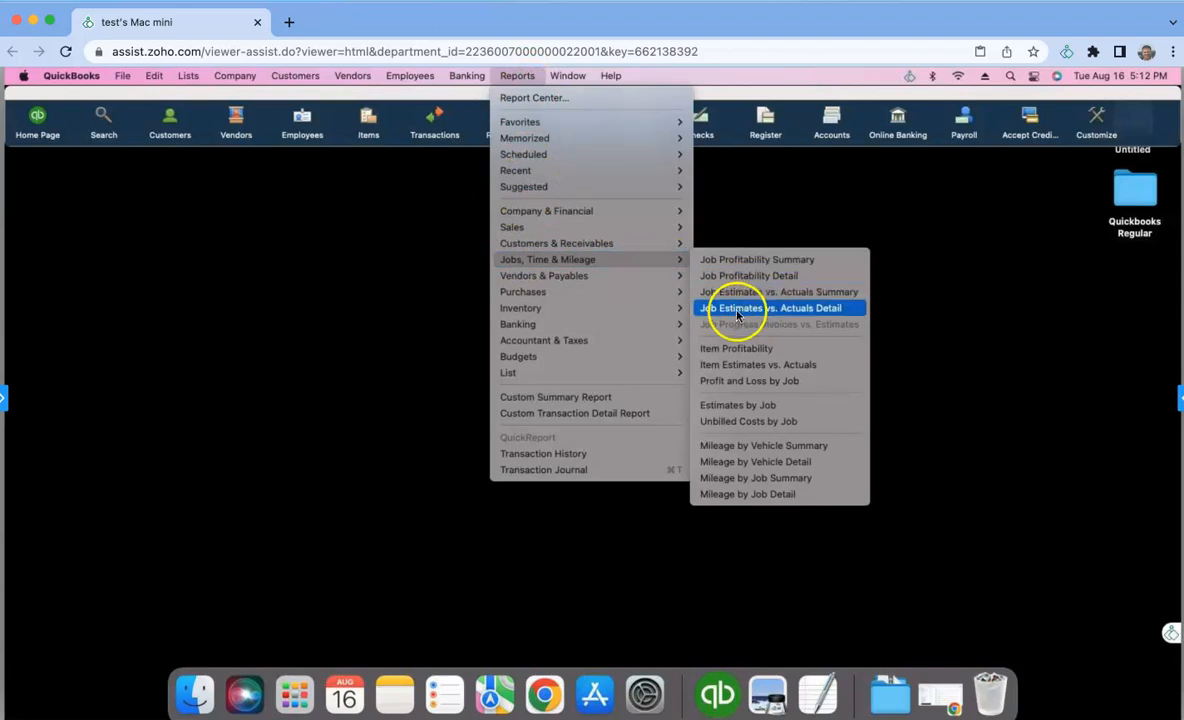
{"action": "left_click", "coordinate": [789, 316]}
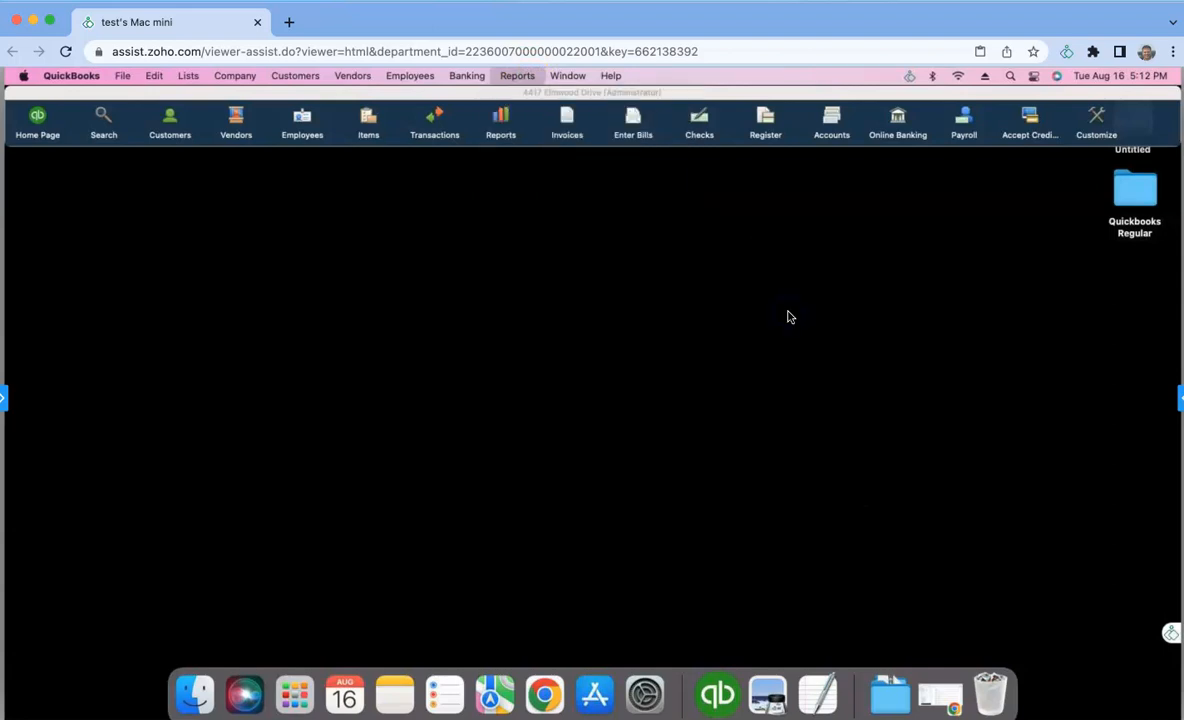
{"action": "left_click", "coordinate": [410, 270]}
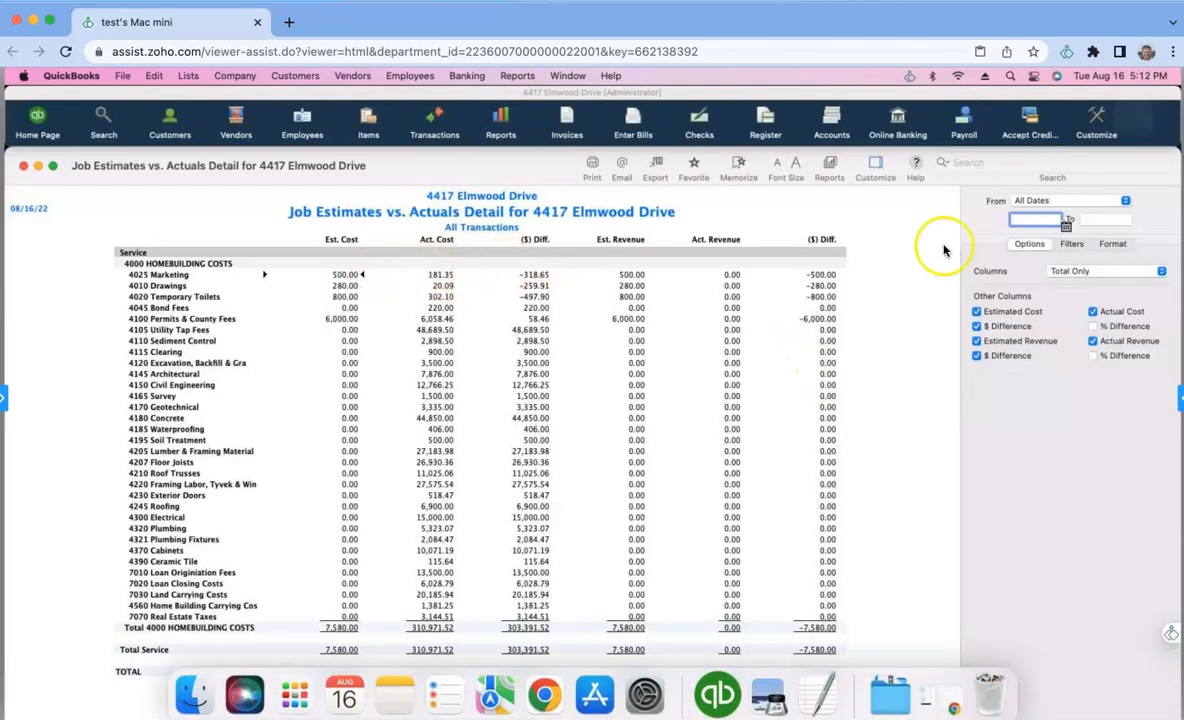
{"action": "left_click", "coordinate": [1121, 342]}
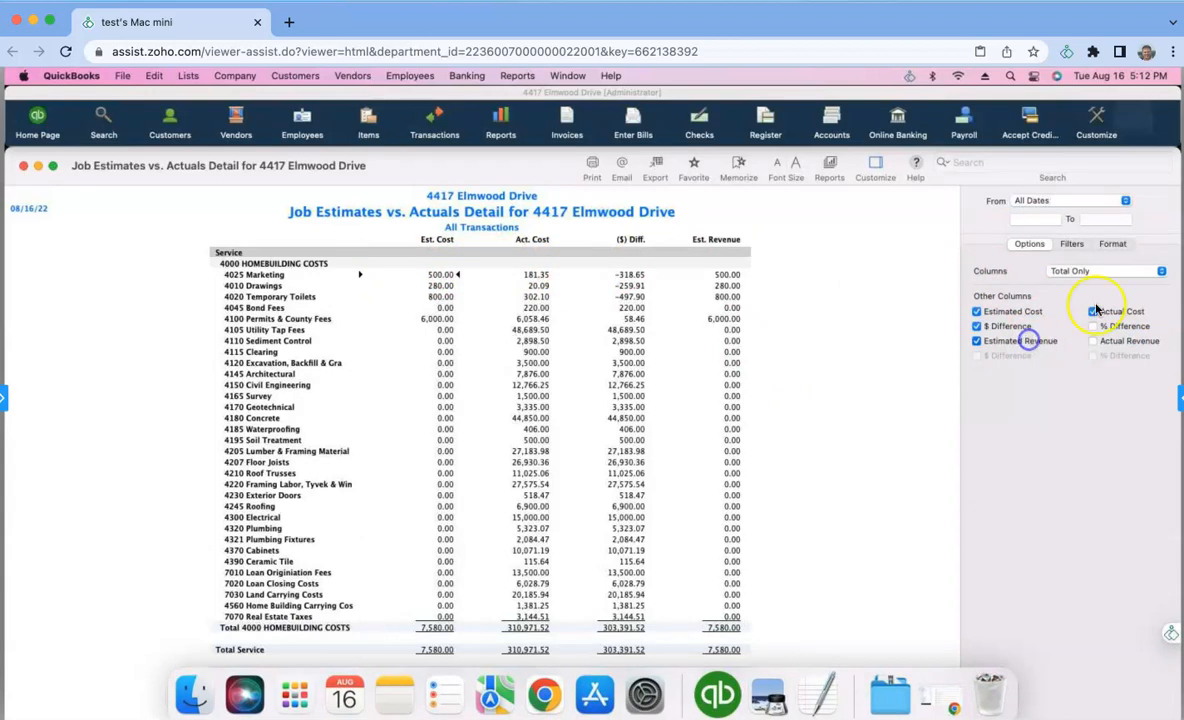
- Enlarge the report's font size and show its negative numbers in red
{"action": "left_click", "coordinate": [792, 165]}
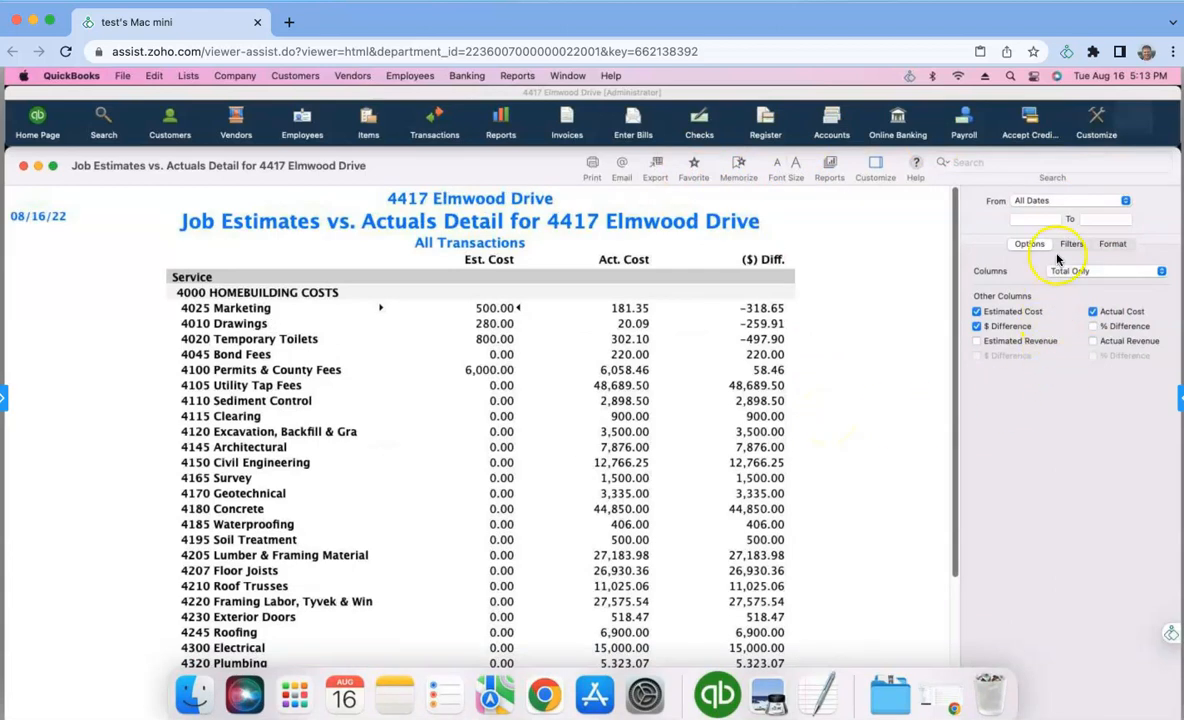
{"action": "left_click", "coordinate": [1113, 246]}
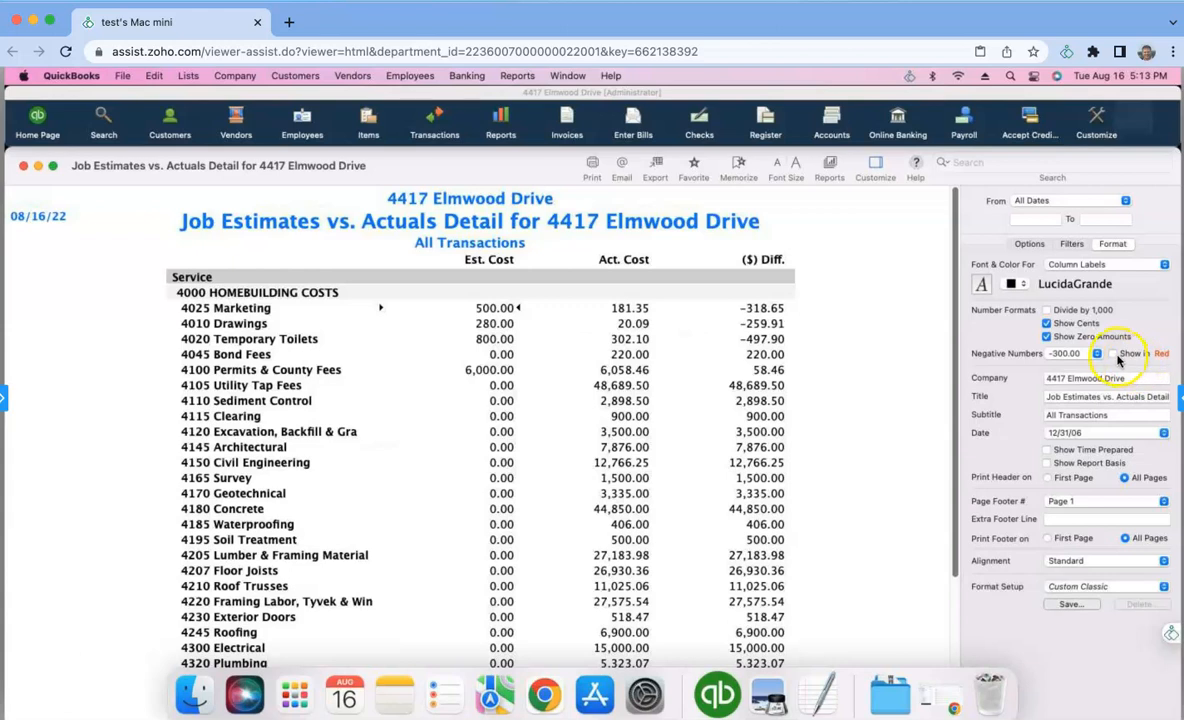
{"action": "left_click", "coordinate": [1112, 354]}
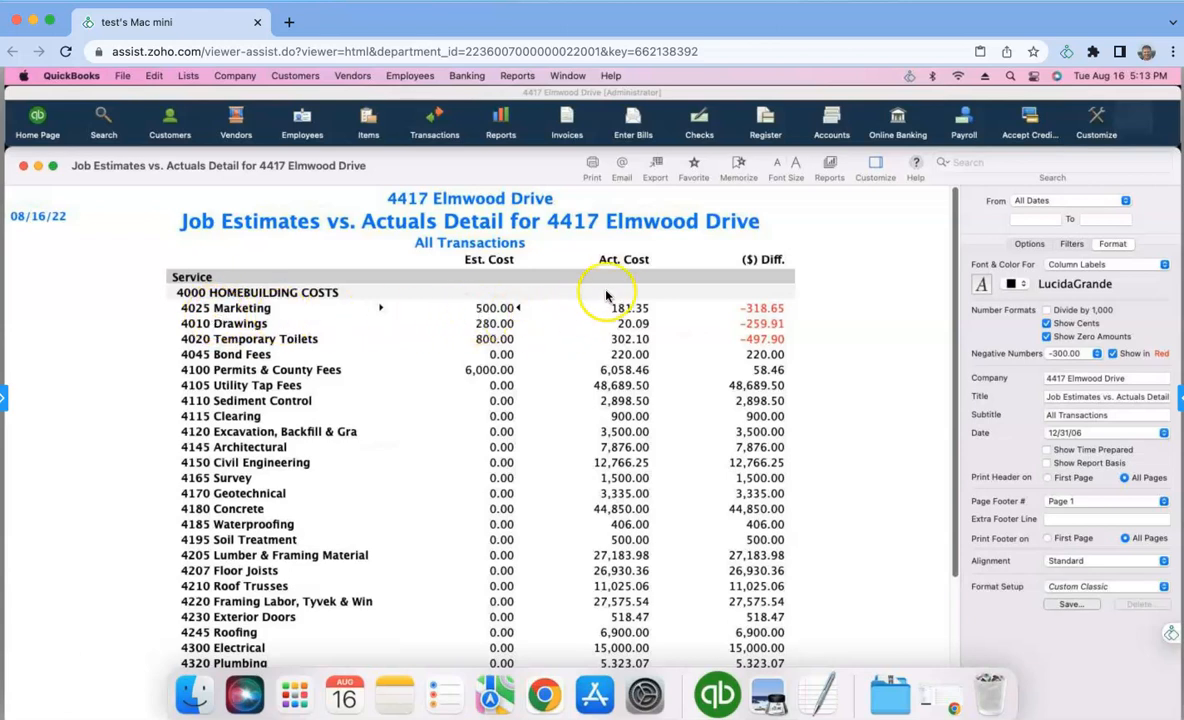
- Examine the actual cost details behind the 4025 Marketing and 4020 Temporary Toilets lines, closing the detail report
{"action": "left_click", "coordinate": [624, 315]}
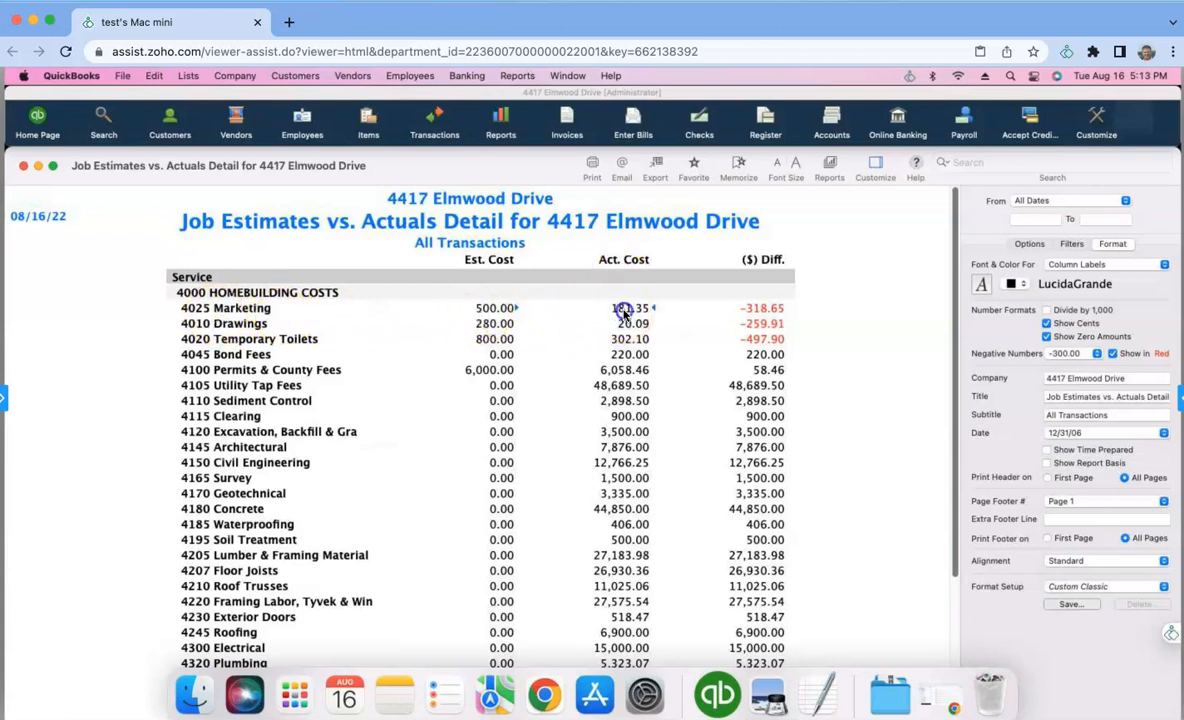
{"action": "double_click", "coordinate": [624, 313]}
{"action": "double_click", "coordinate": [623, 341]}
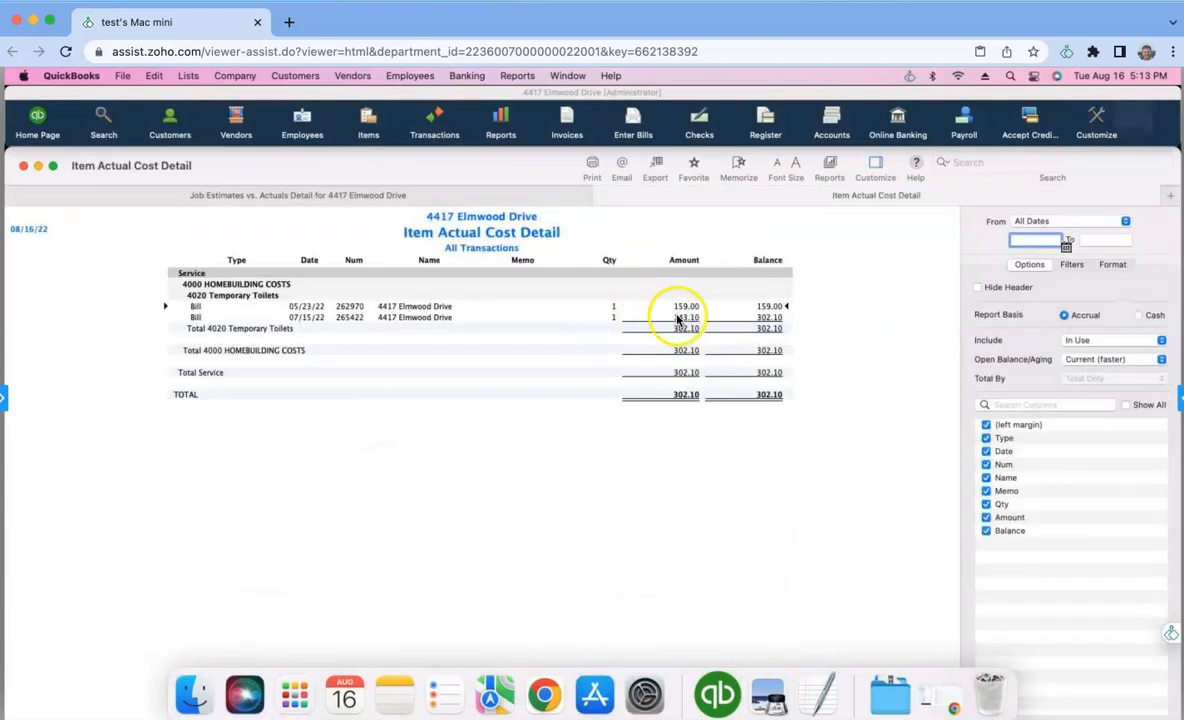
{"action": "left_click", "coordinate": [604, 197]}
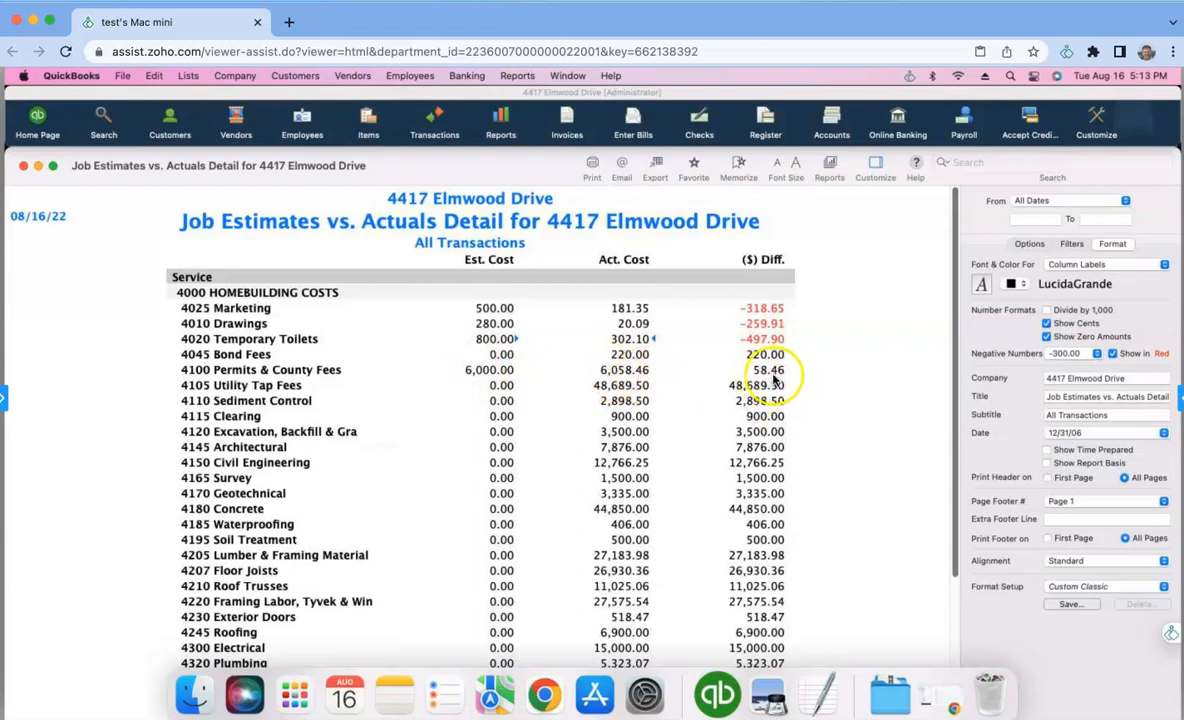
- Examine the transactions behind the actual cost of 4100 Permits & County Fees and close the detail report
{"action": "double_click", "coordinate": [620, 372]}
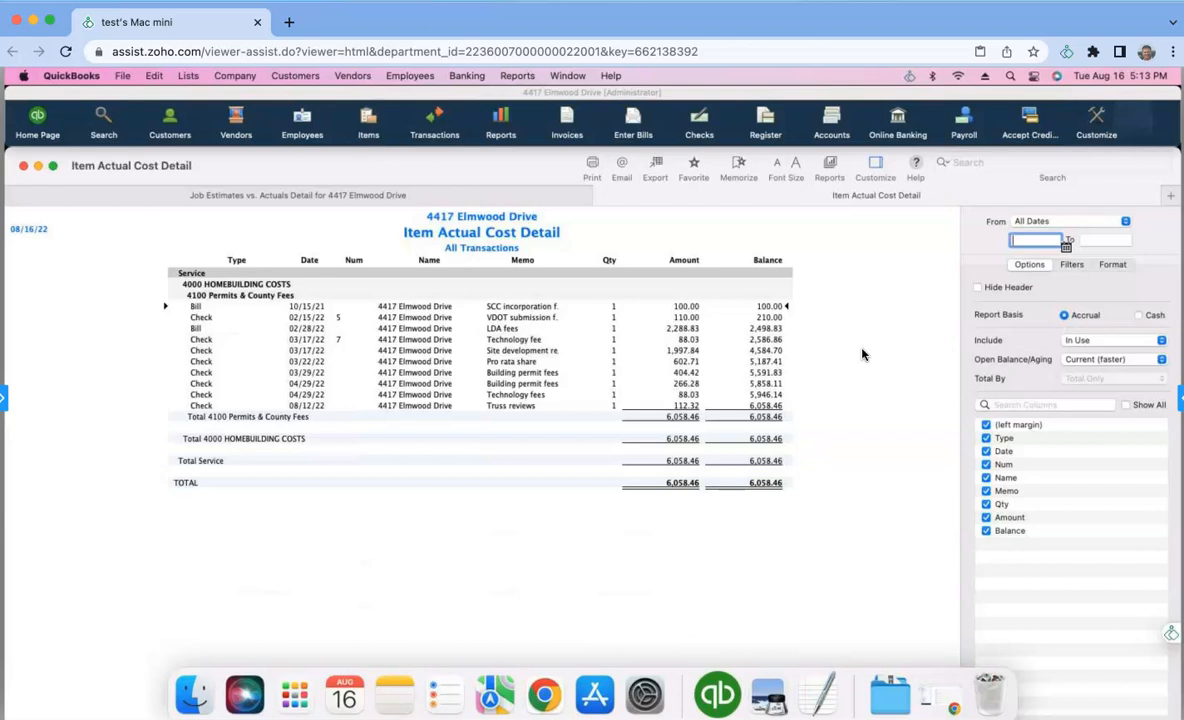
{"action": "left_click", "coordinate": [580, 270]}
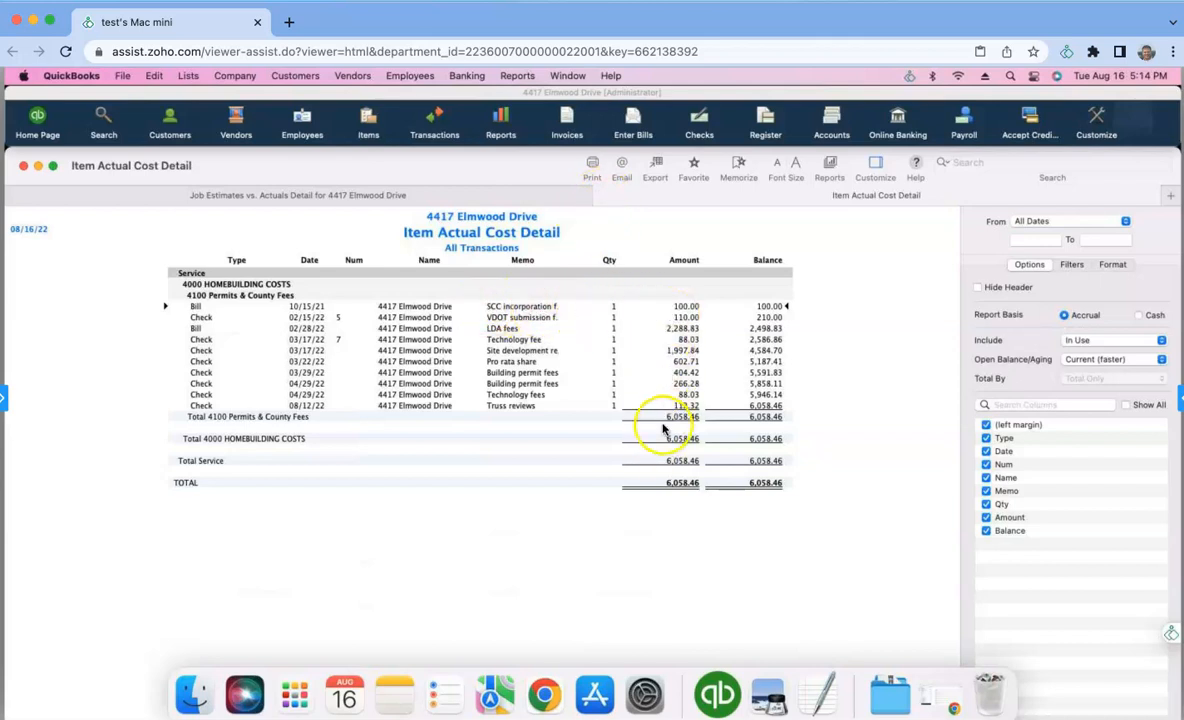
{"action": "left_click", "coordinate": [600, 198]}
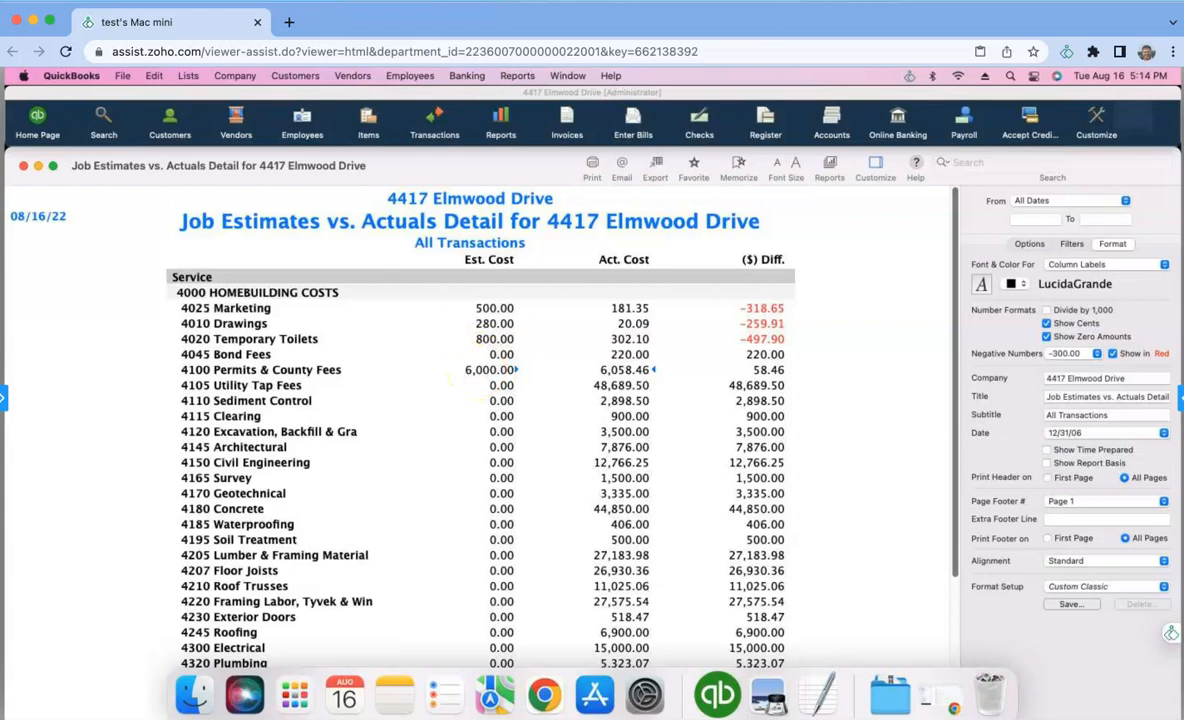
- Switch to the Google Sheets budget, select the 5100 Permits & County Fees cost and place the window below the QuickBooks report's first lines for comparison
{"action": "left_click", "coordinate": [22, 42]}
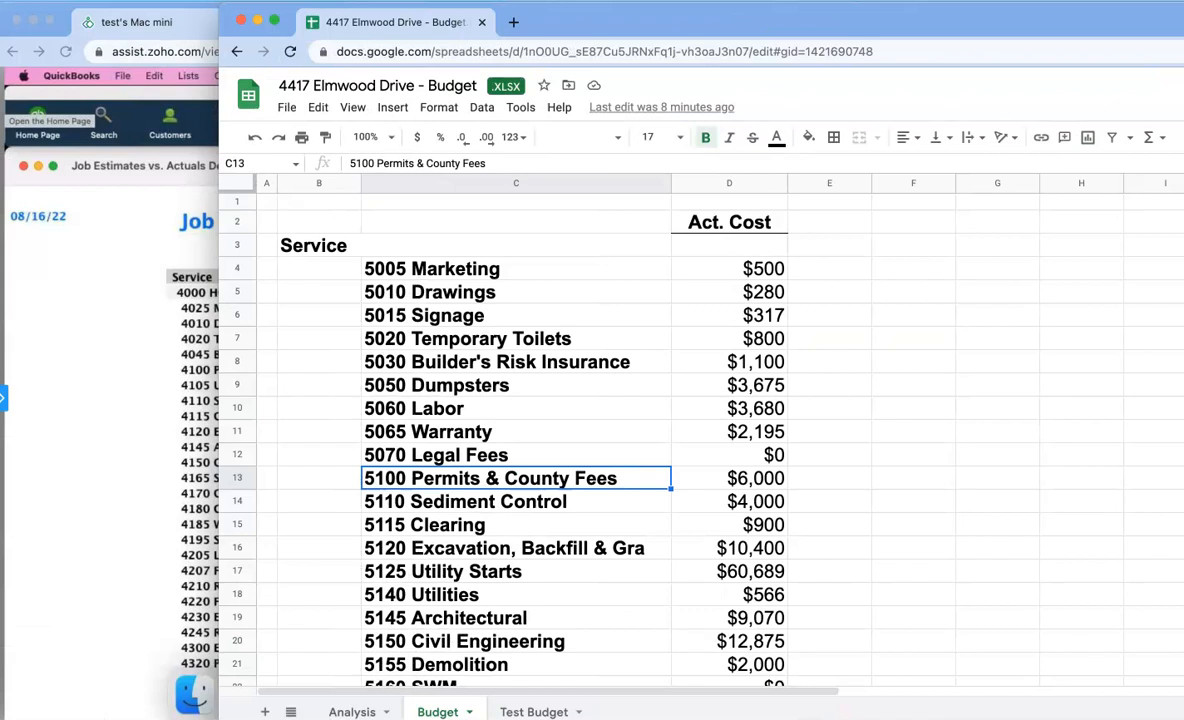
{"action": "left_click", "coordinate": [537, 482]}
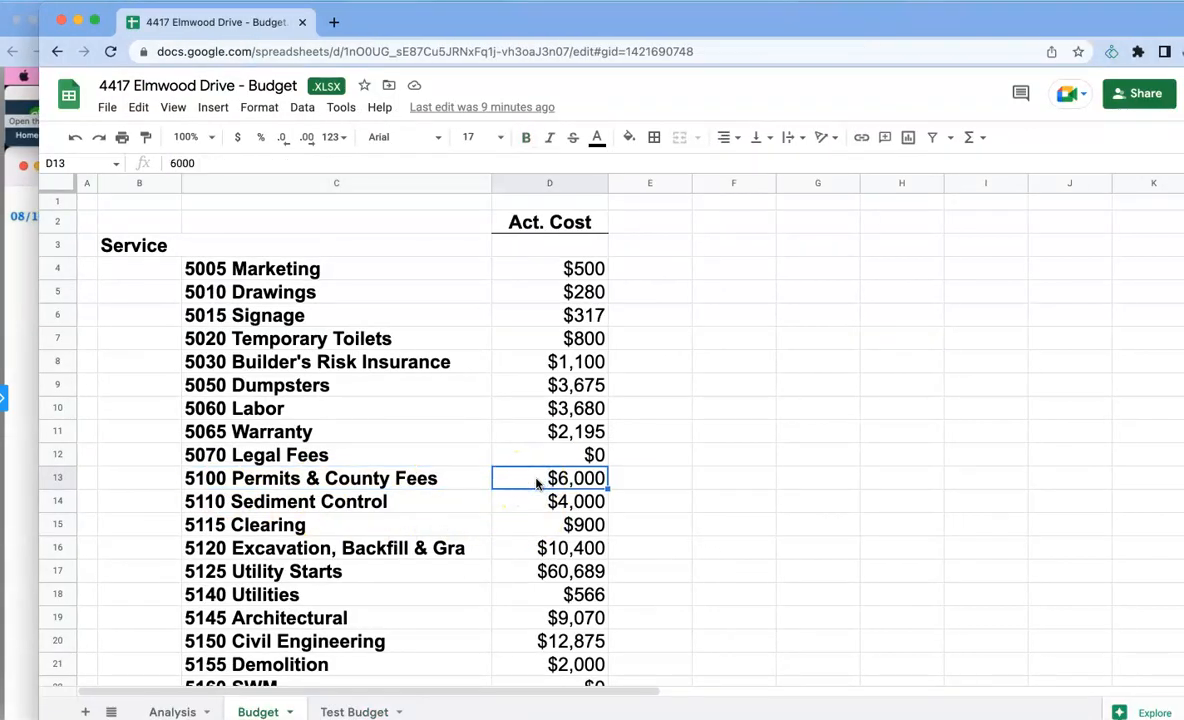
{"action": "left_click_drag", "start_coordinate": [587, 26], "coordinate": [547, 342]}
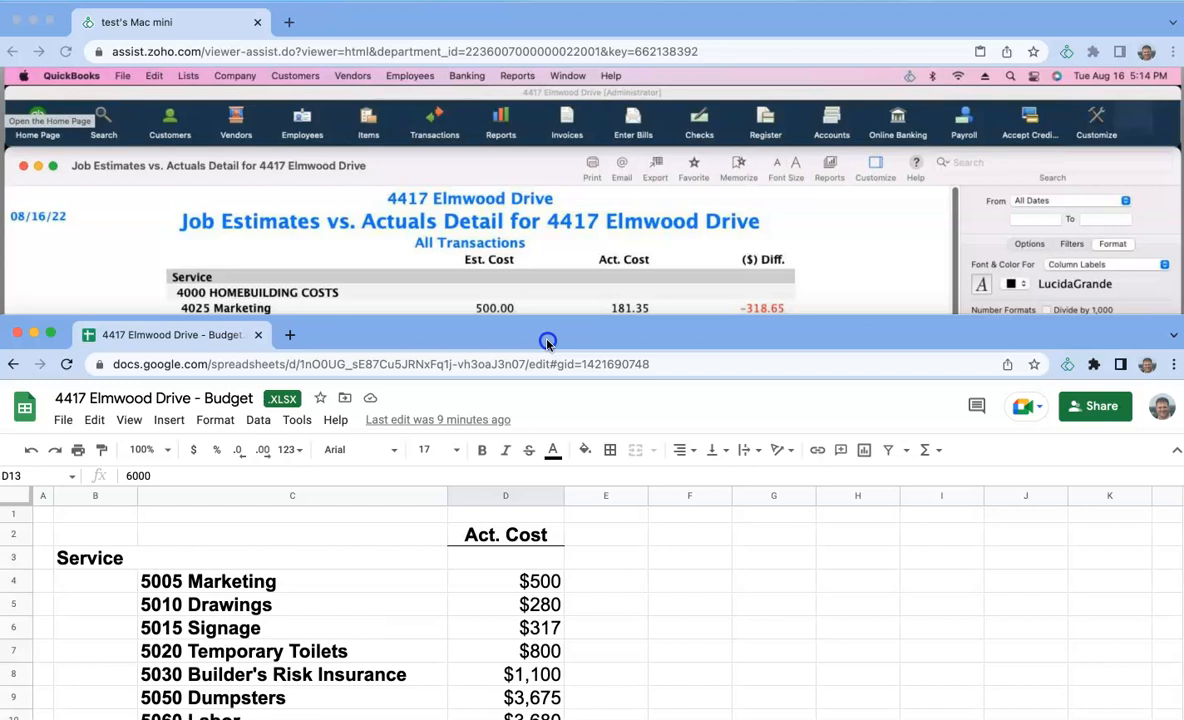
{"action": "left_click_drag", "start_coordinate": [547, 342], "coordinate": [547, 358]}
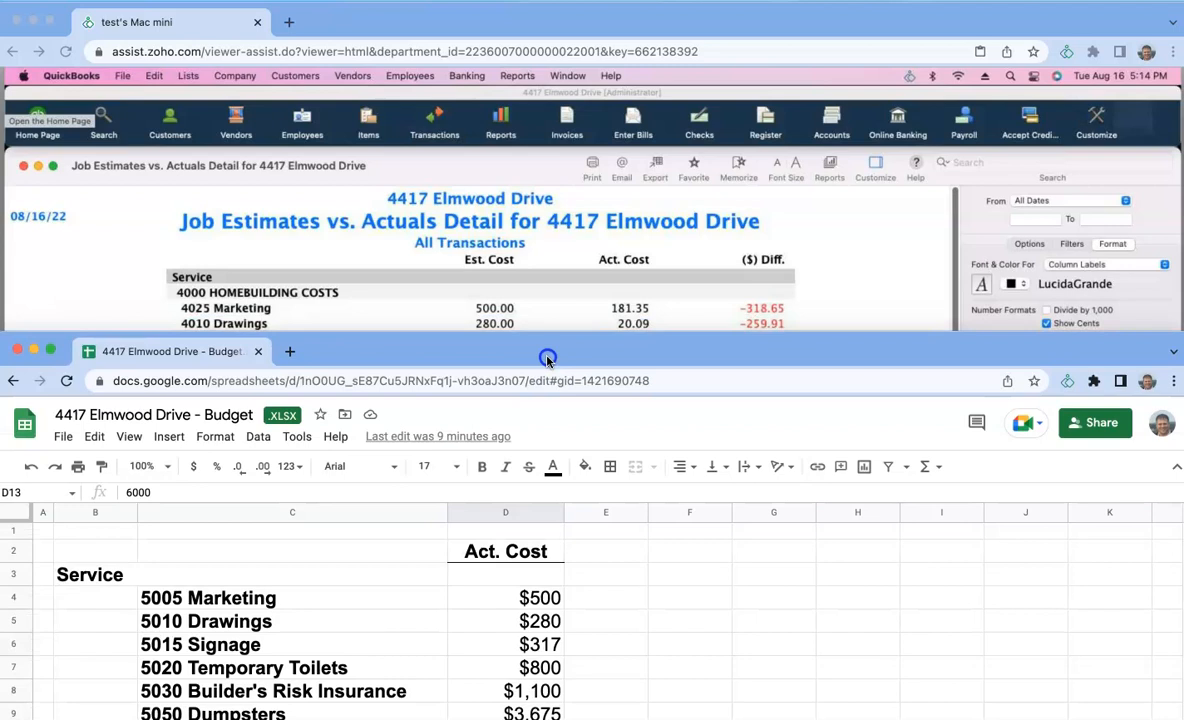
{"action": "left_click_drag", "start_coordinate": [547, 366], "coordinate": [547, 375]}
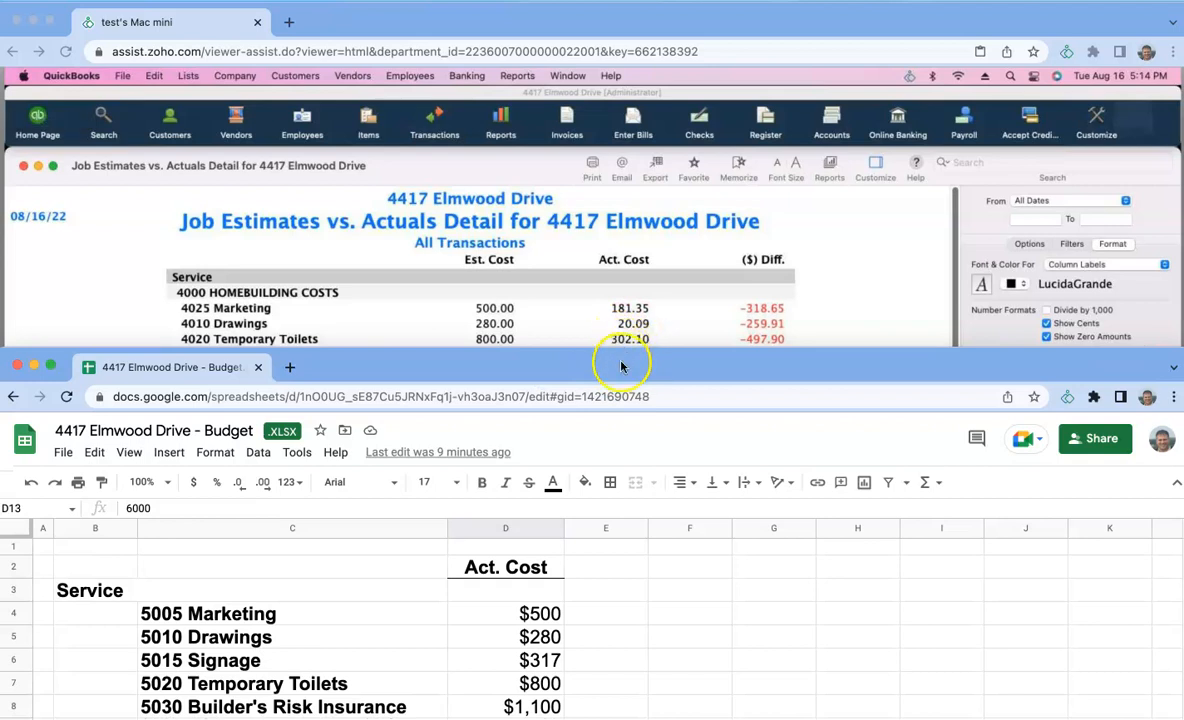
- Return to the QuickBooks report and review its estimated, actual and difference columns through Total Service
{"action": "left_click", "coordinate": [615, 330]}
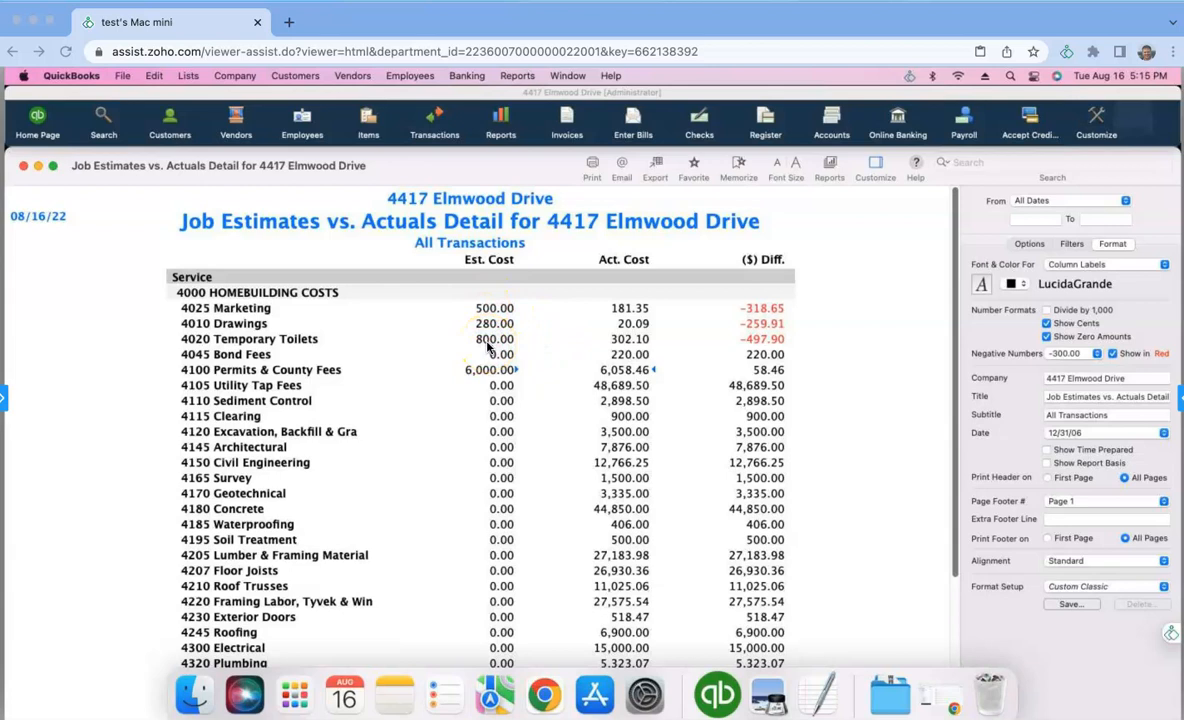
{"action": "scroll", "coordinate": [866, 350], "scroll_direction": "down", "scroll_amount": 3}
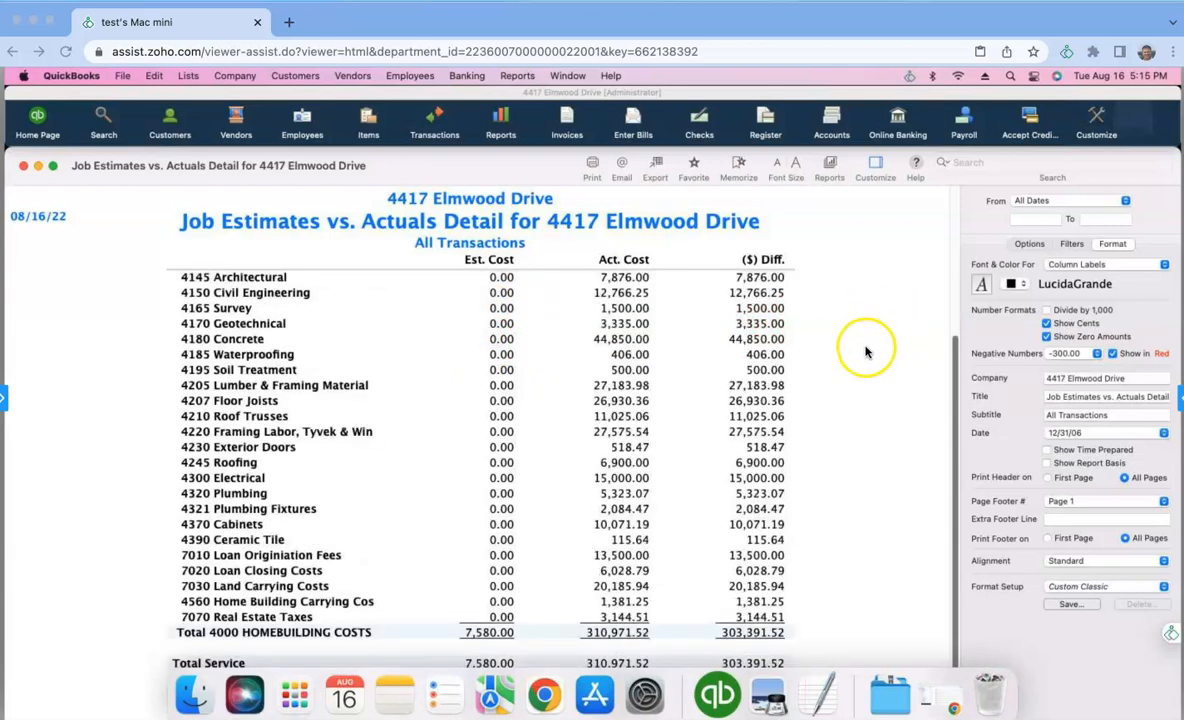
{"action": "scroll", "coordinate": [857, 358], "scroll_direction": "up", "scroll_amount": 3}
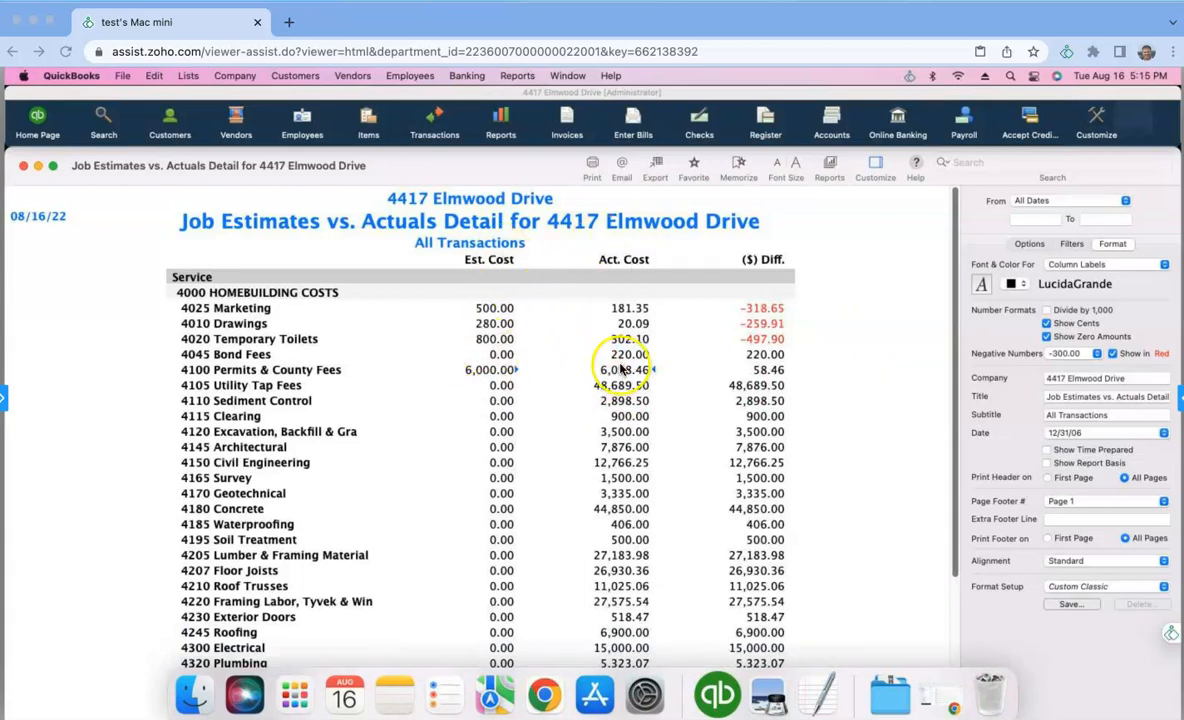
- Switch to the Google Sheets budget, open its Analysis sheet and move the window so the empty columns beside the tables are in view
{"action": "left_click", "coordinate": [21, 167]}
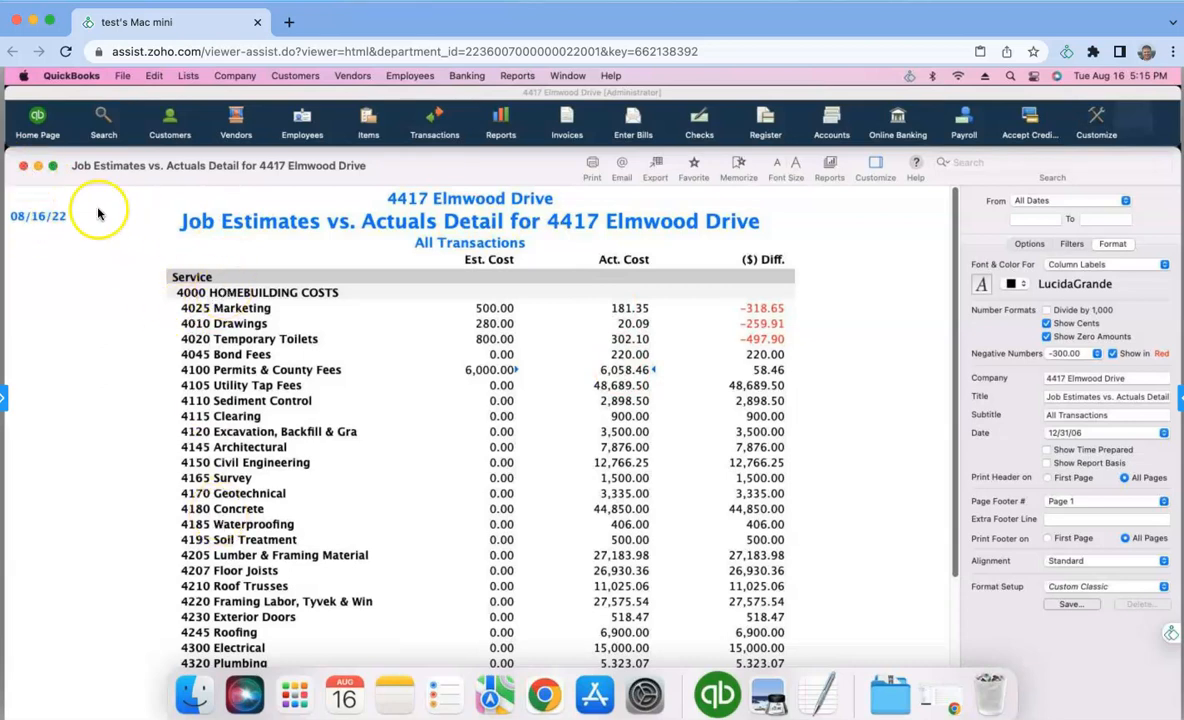
{"action": "left_click_drag", "start_coordinate": [1183, 97], "coordinate": [946, 97]}
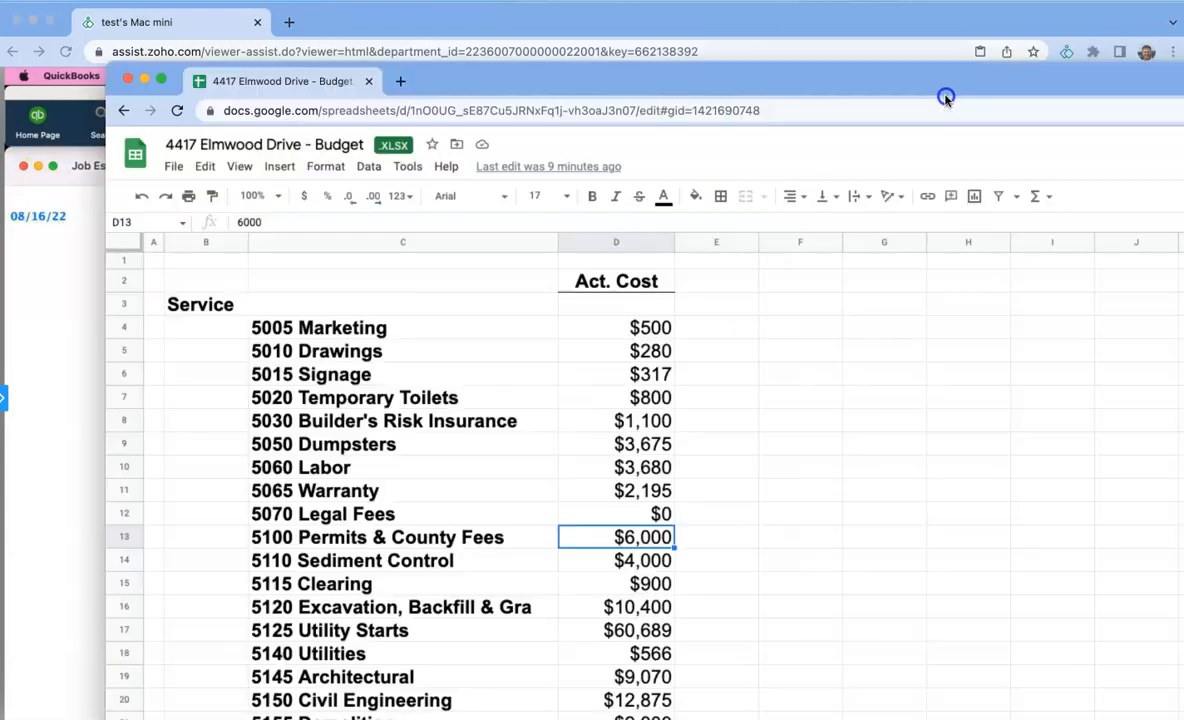
{"action": "left_click_drag", "start_coordinate": [620, 81], "coordinate": [666, 26]}
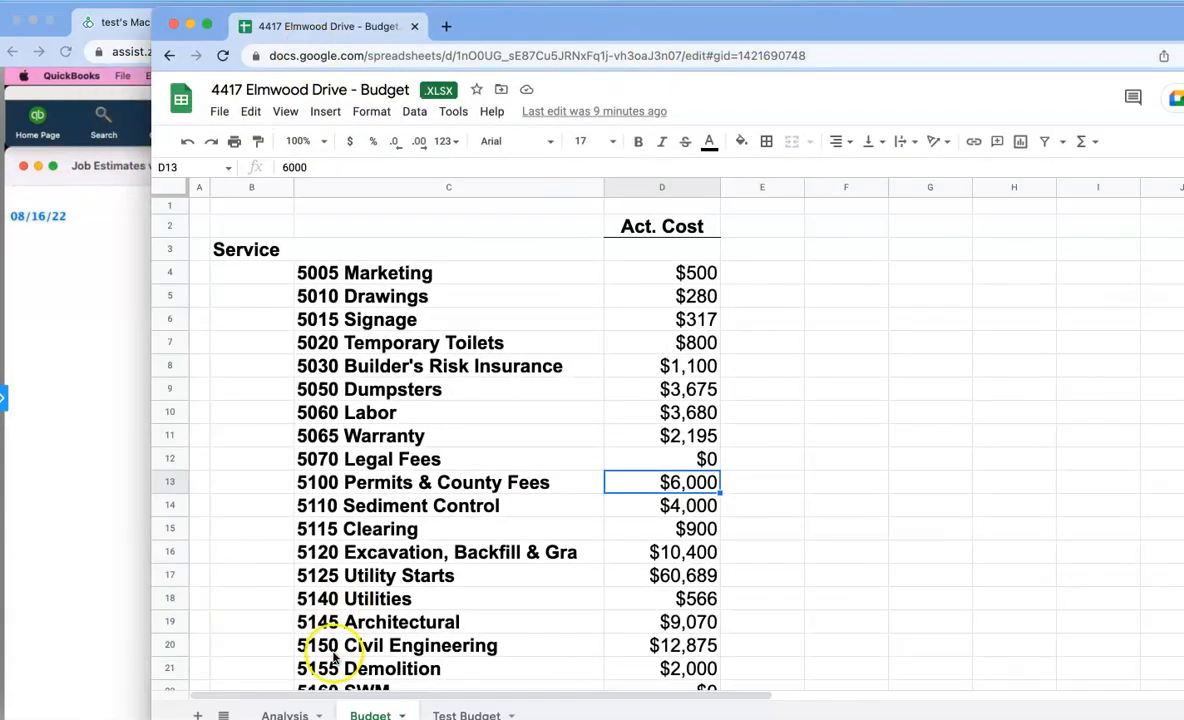
{"action": "left_click", "coordinate": [283, 713]}
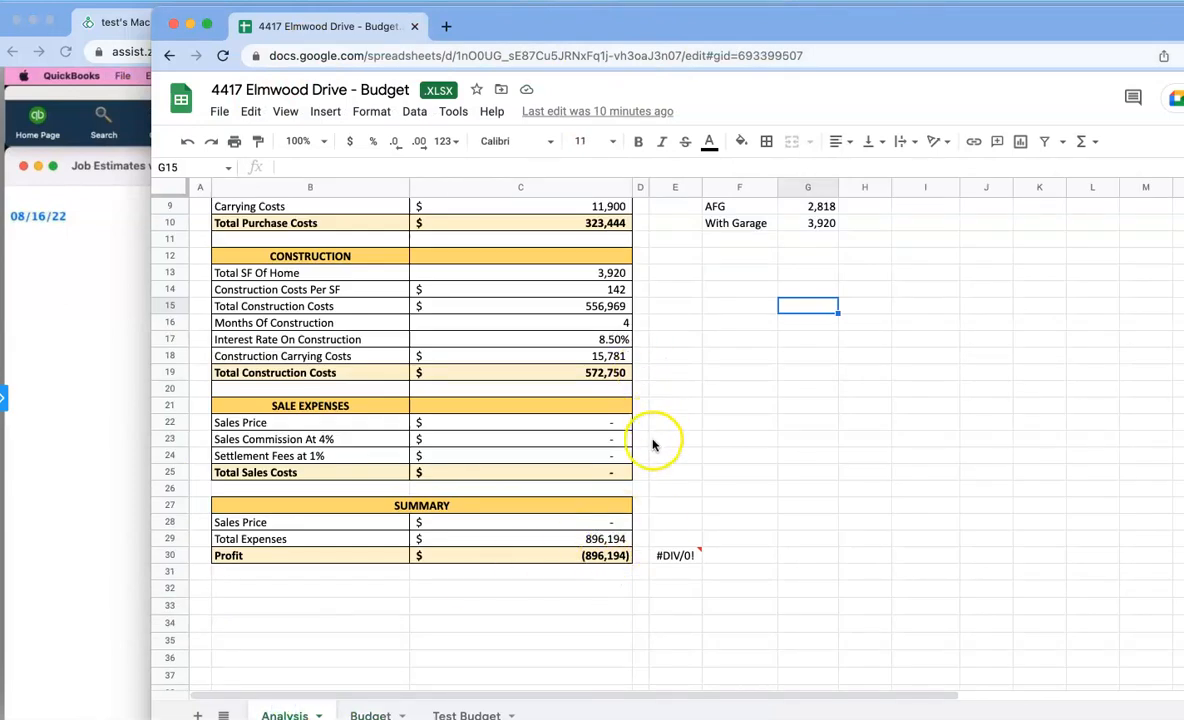
{"action": "scroll", "coordinate": [713, 395], "scroll_direction": "up", "scroll_amount": 3}
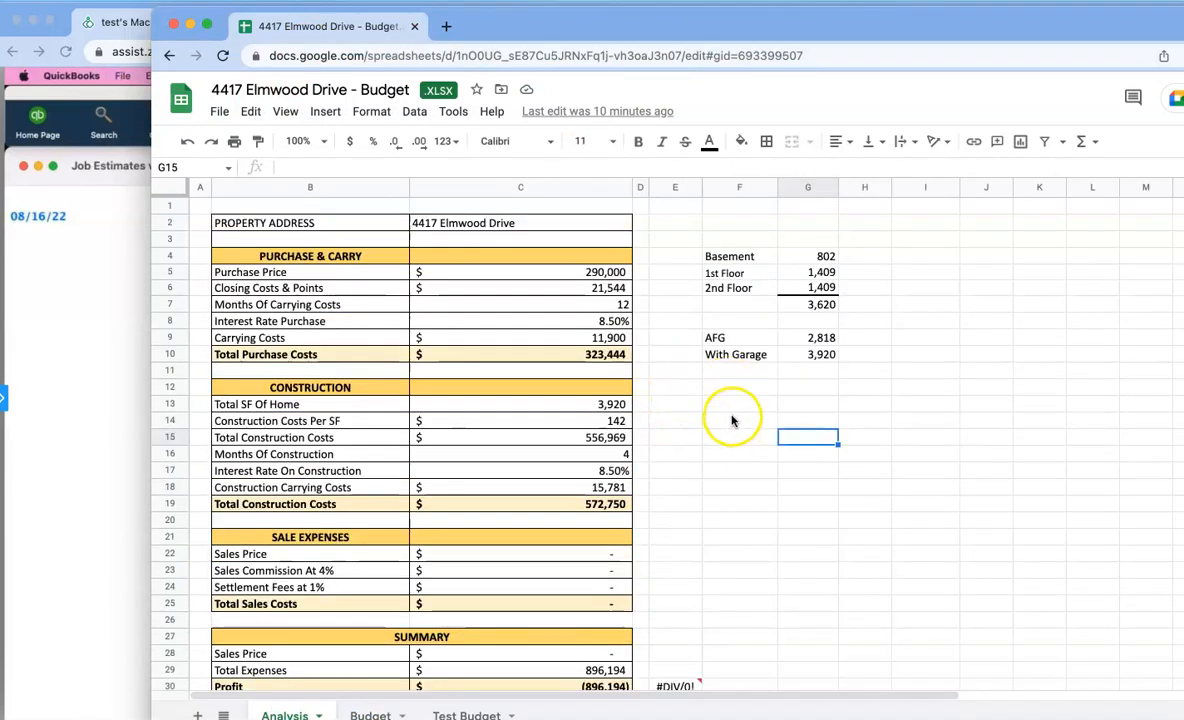
{"action": "left_click_drag", "start_coordinate": [873, 30], "coordinate": [641, 26]}
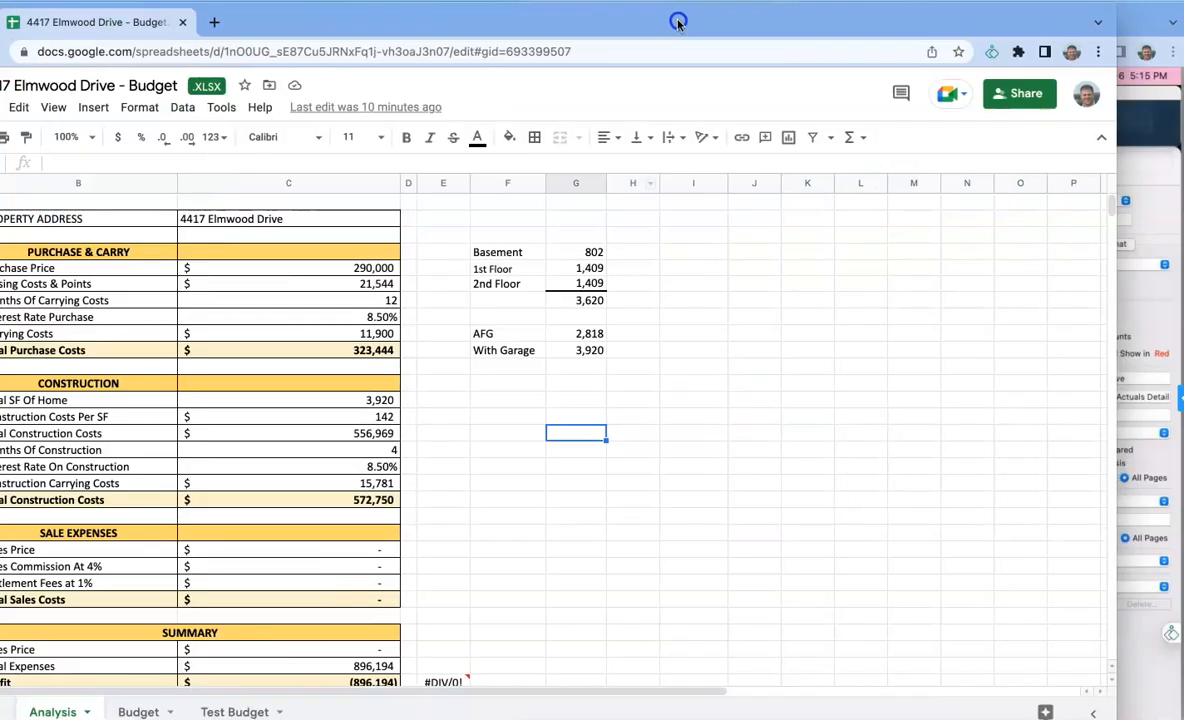
- Set cell H13's font size to 24 and enter the contact's e-mail address there
{"action": "left_click", "coordinate": [631, 398]}
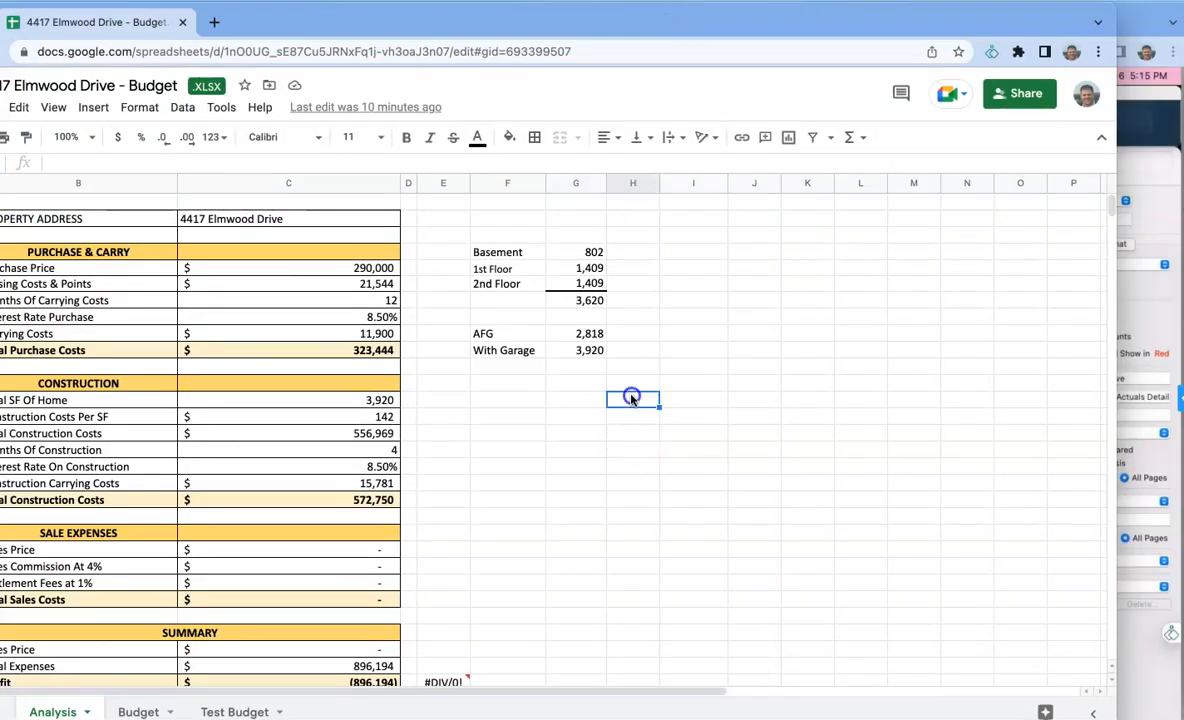
{"action": "left_click", "coordinate": [381, 138]}
{"action": "left_click", "coordinate": [351, 408]}
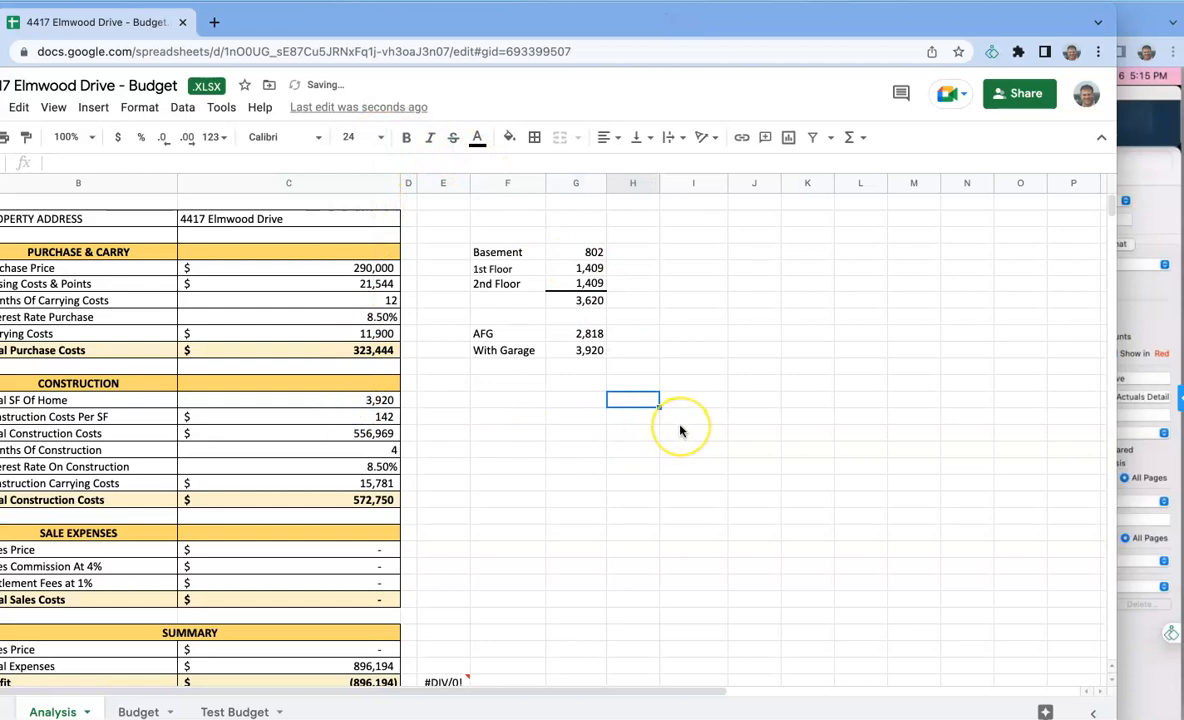
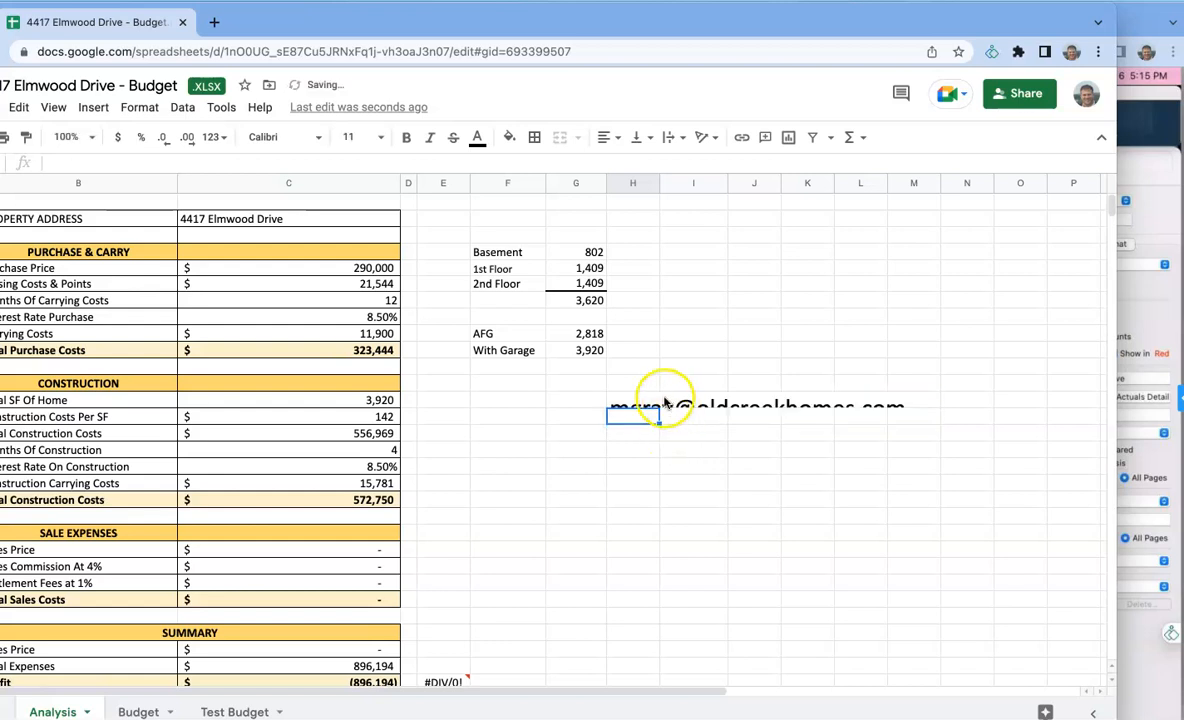
- Bring the row numbers into view and increase row 13's height to fit the large e-mail text
{"action": "left_click", "coordinate": [621, 402]}
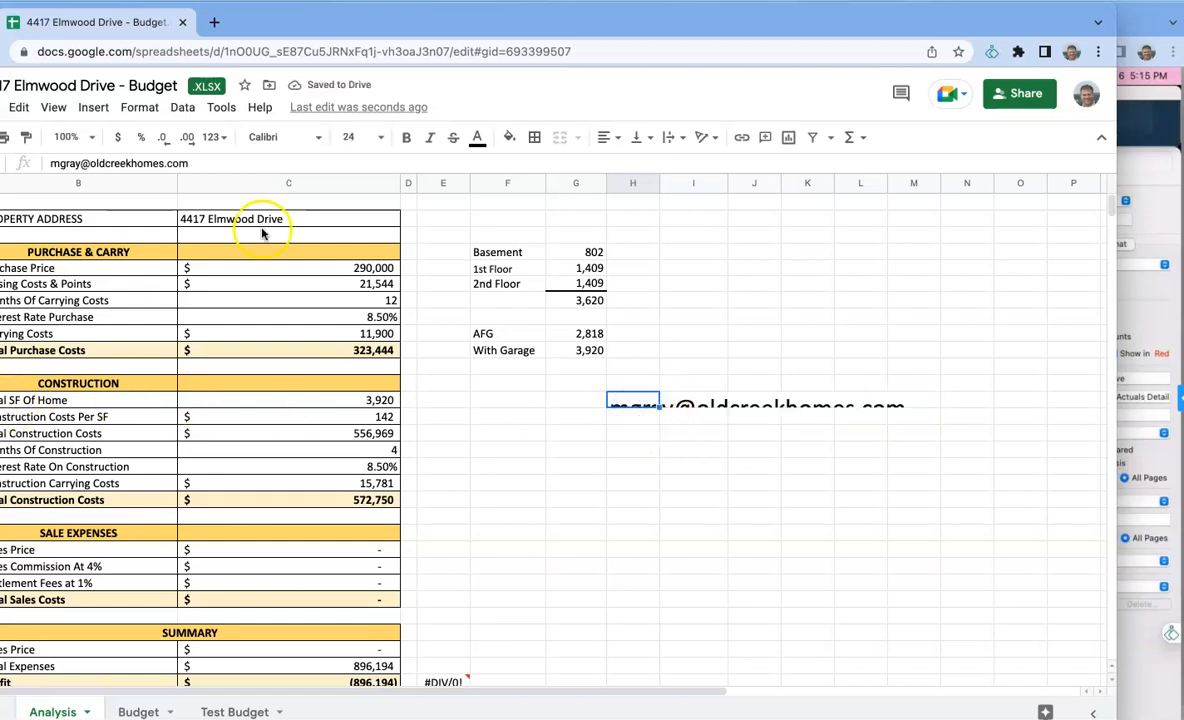
{"action": "left_click_drag", "start_coordinate": [525, 19], "coordinate": [637, 19]}
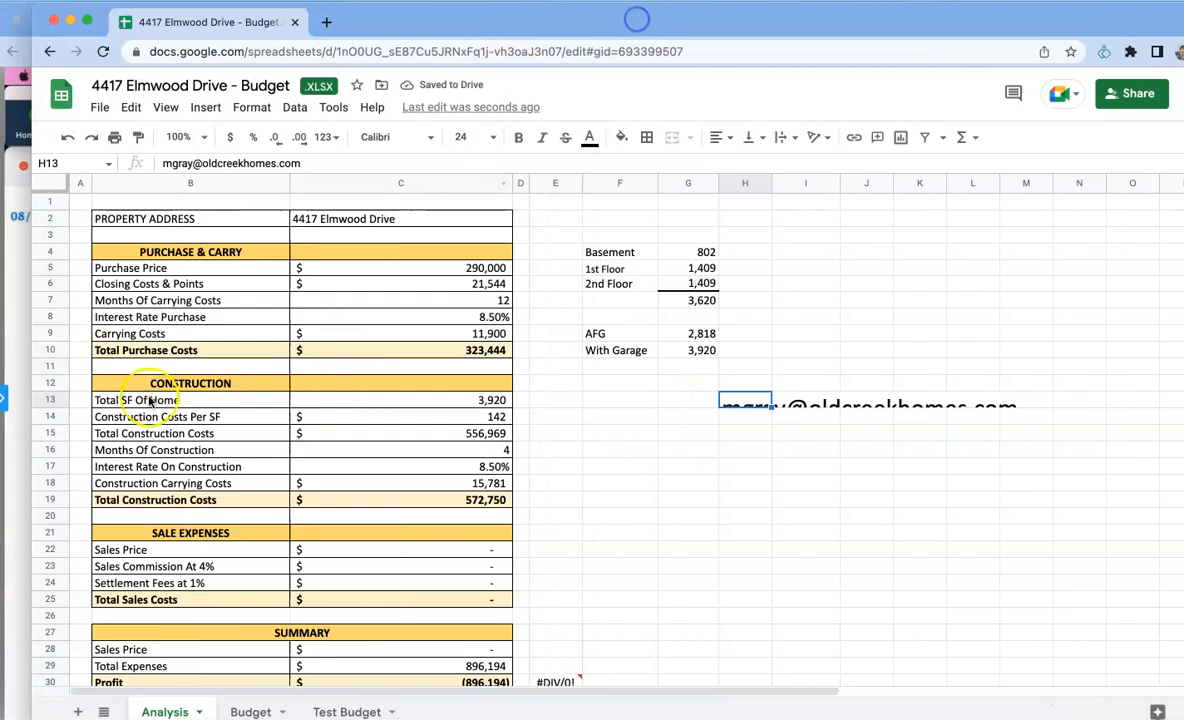
{"action": "left_click_drag", "start_coordinate": [55, 404], "coordinate": [56, 421]}
{"action": "left_click", "coordinate": [843, 469]}
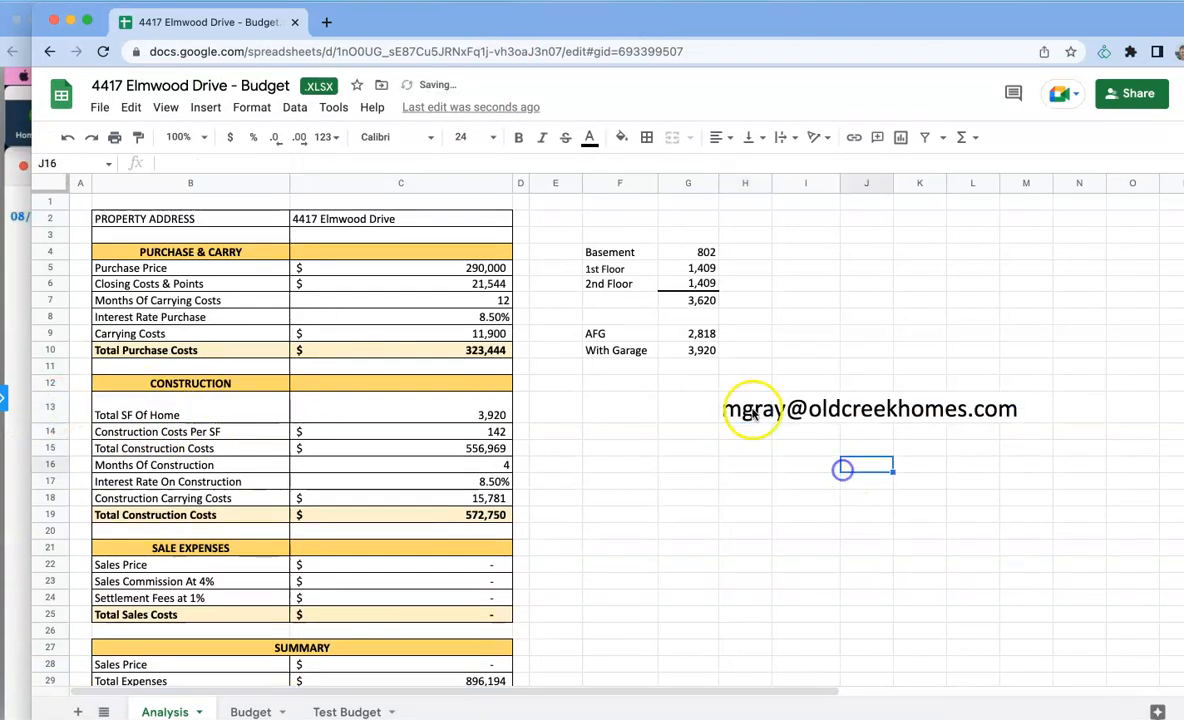
{"action": "left_click", "coordinate": [745, 416]}
{"action": "mouse_move", "coordinate": [742, 426]}
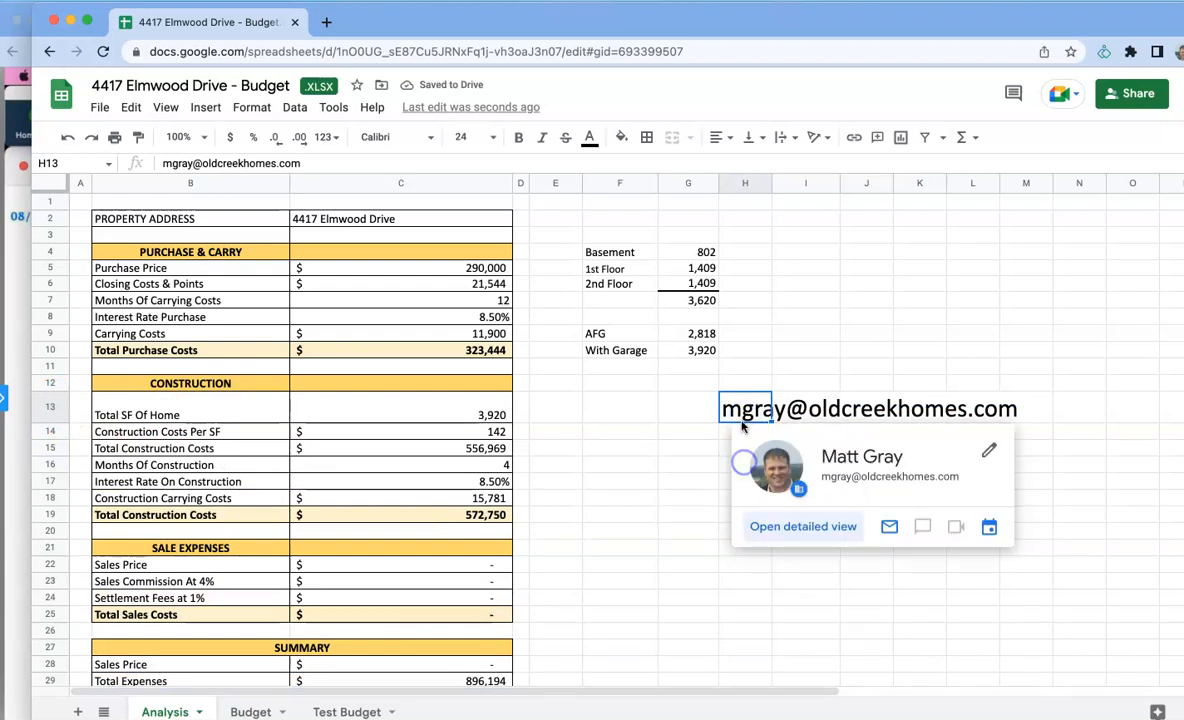
{"action": "left_click", "coordinate": [723, 477]}
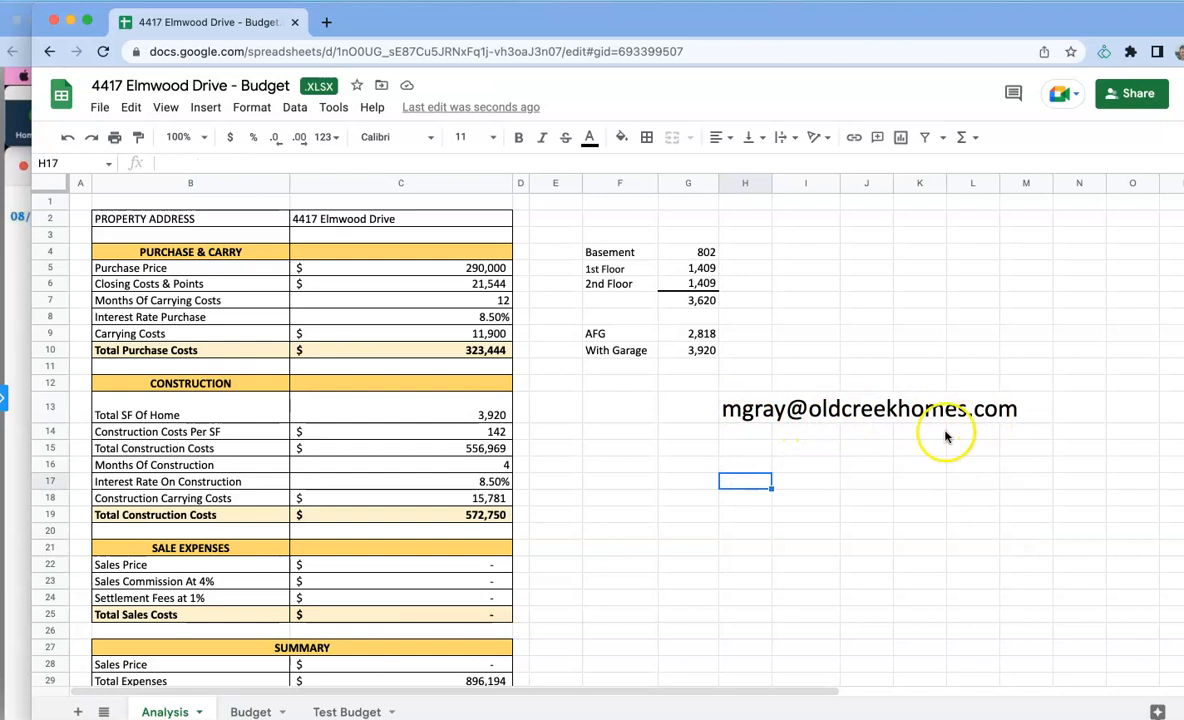
{"action": "left_click", "coordinate": [742, 450]}
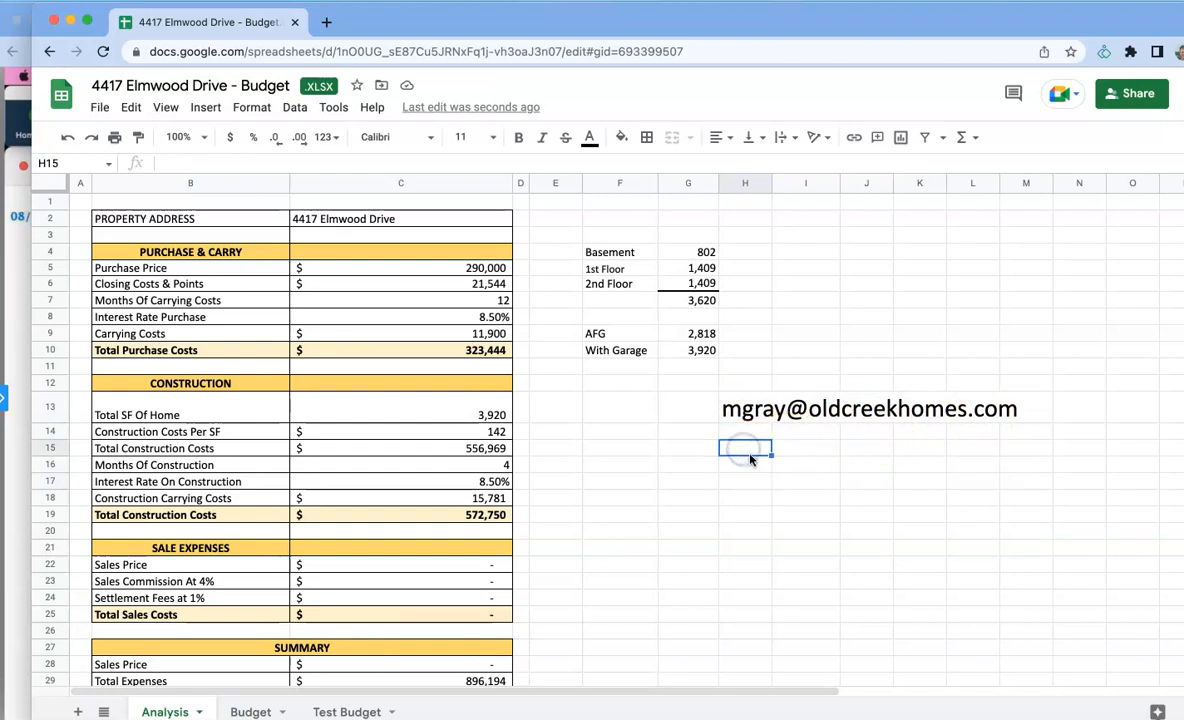